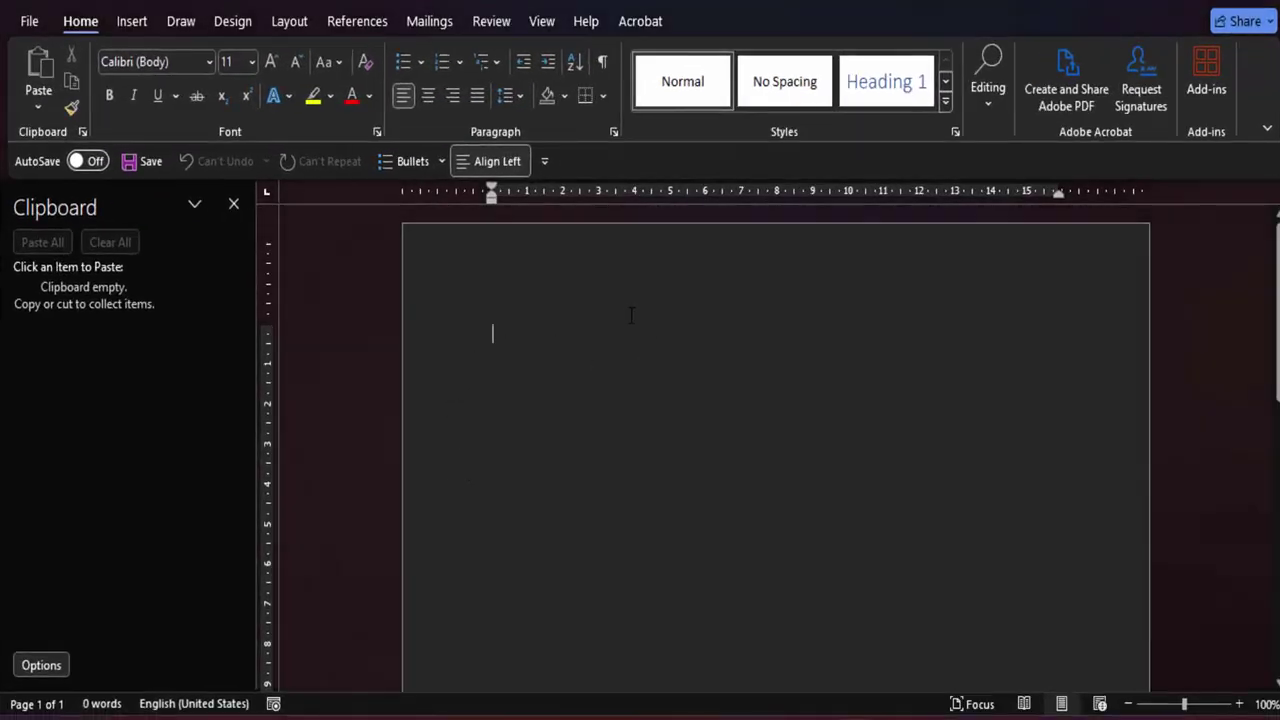
On the Design tab, expand the Style Sets gallery, then dismiss it without choosing a style
click(233, 22)
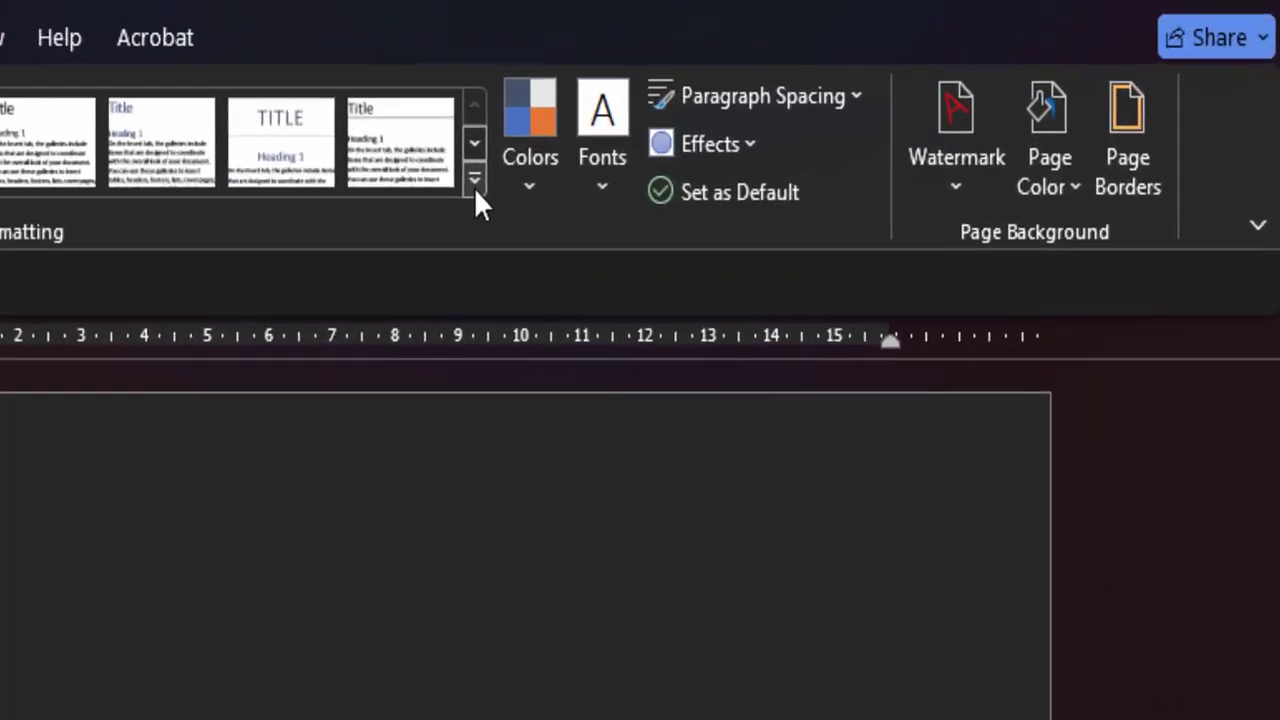
click(475, 183)
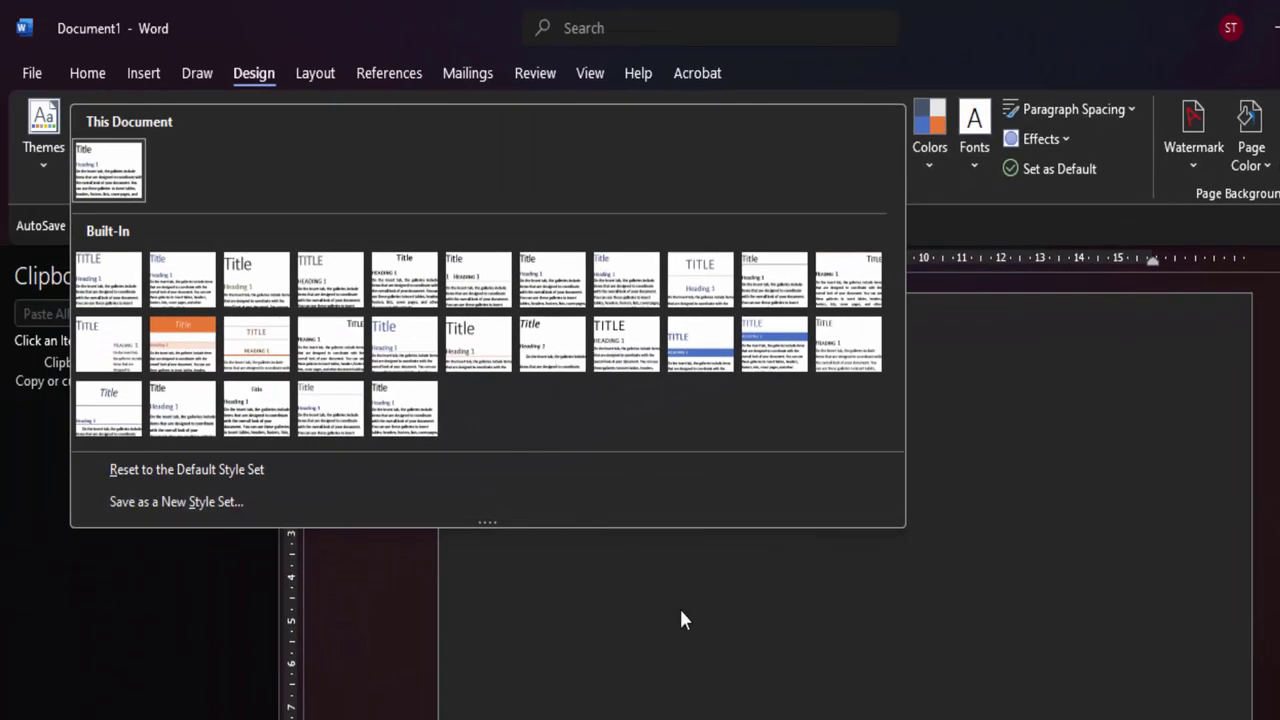
click(679, 606)
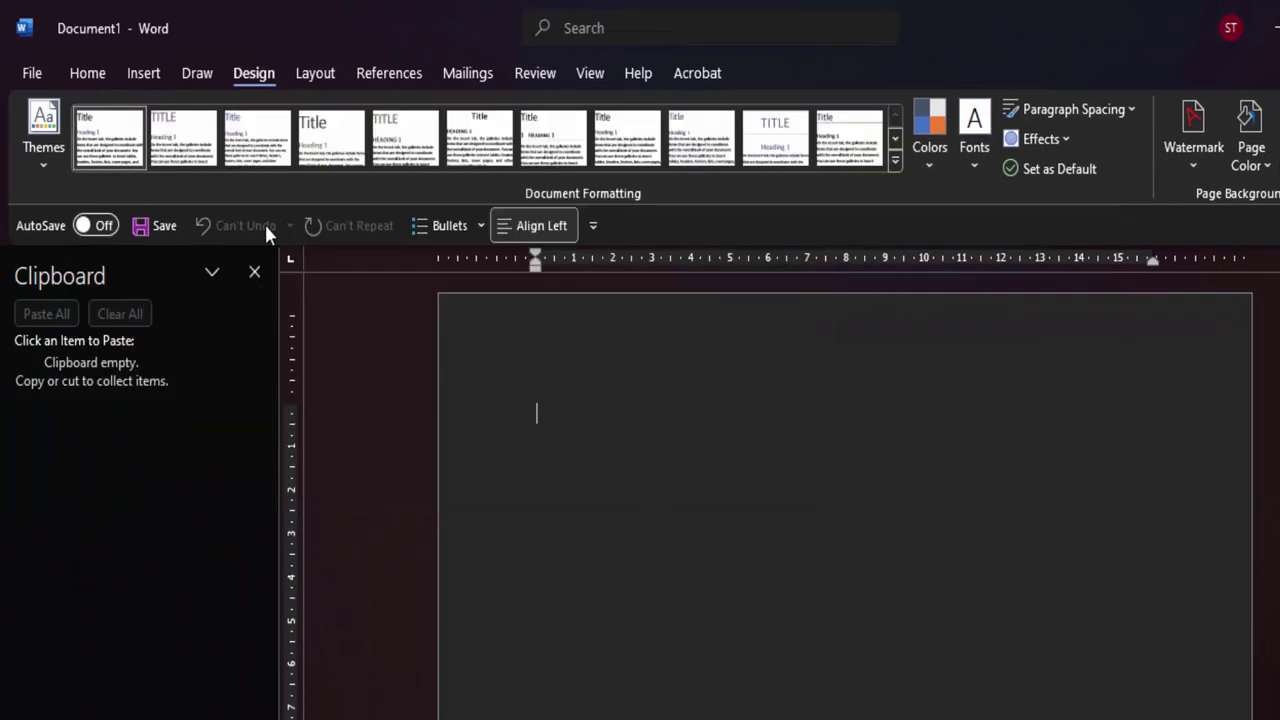
click(153, 78)
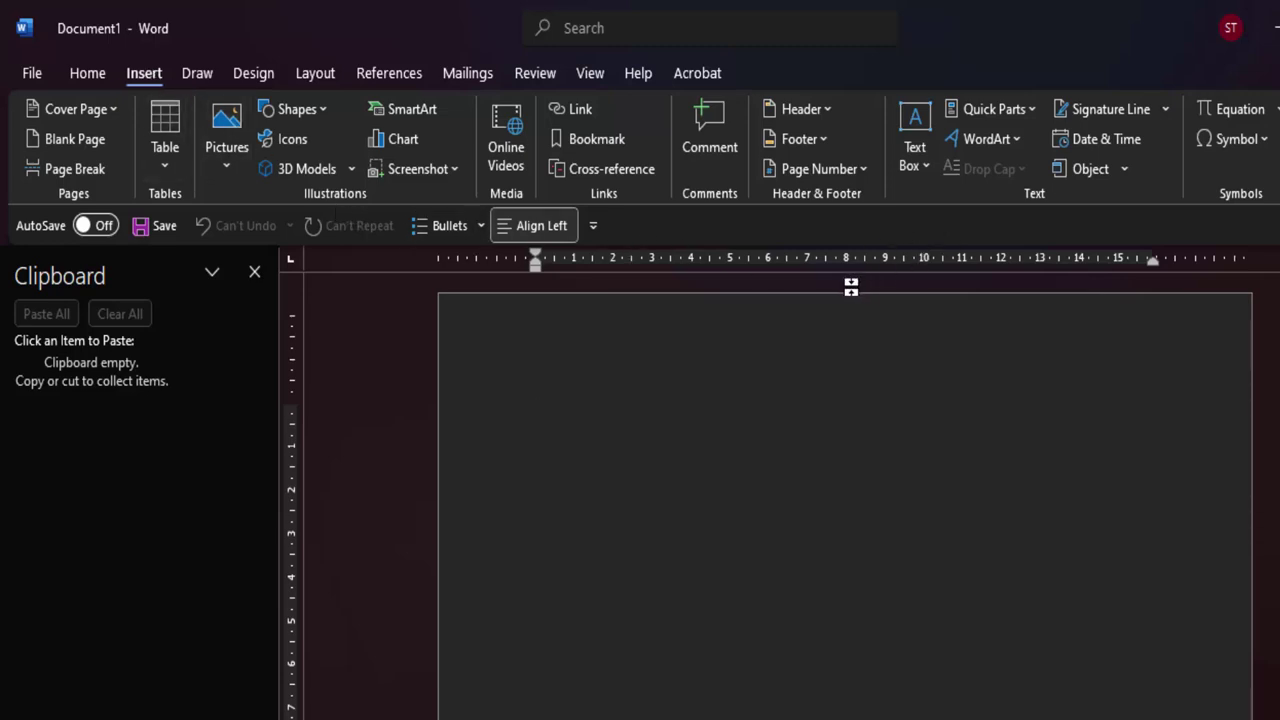
click(255, 80)
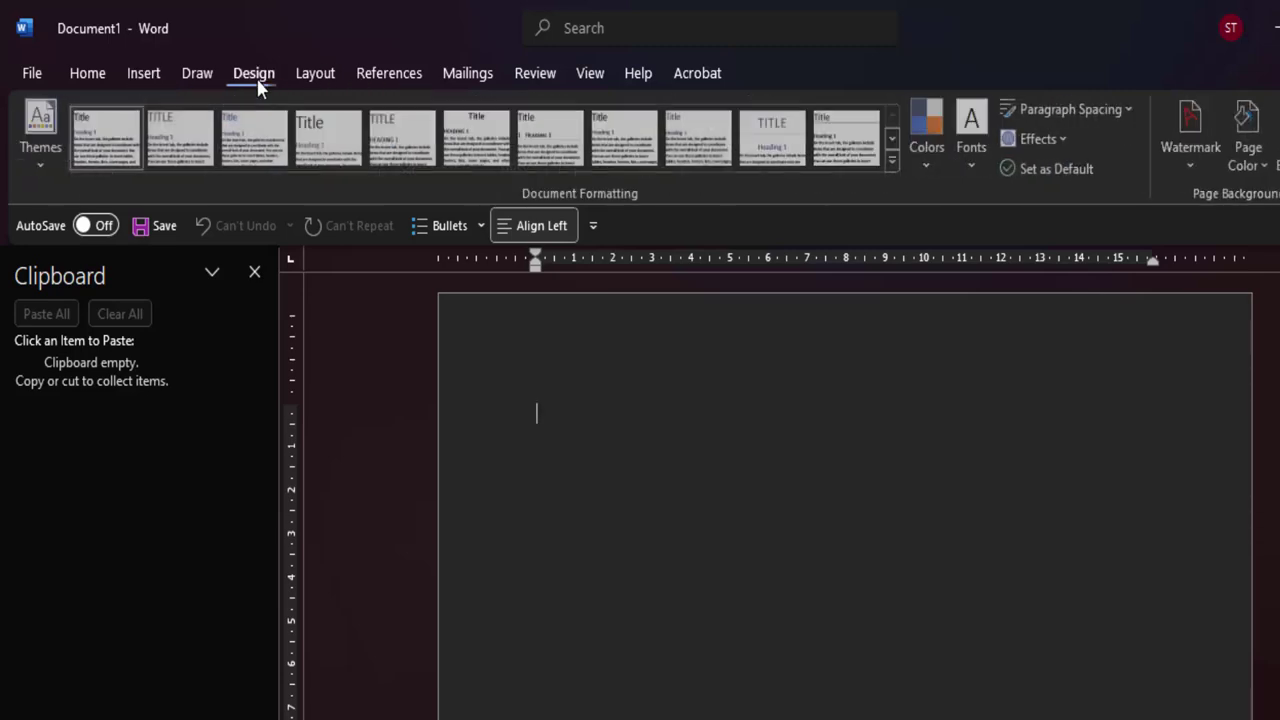
click(929, 157)
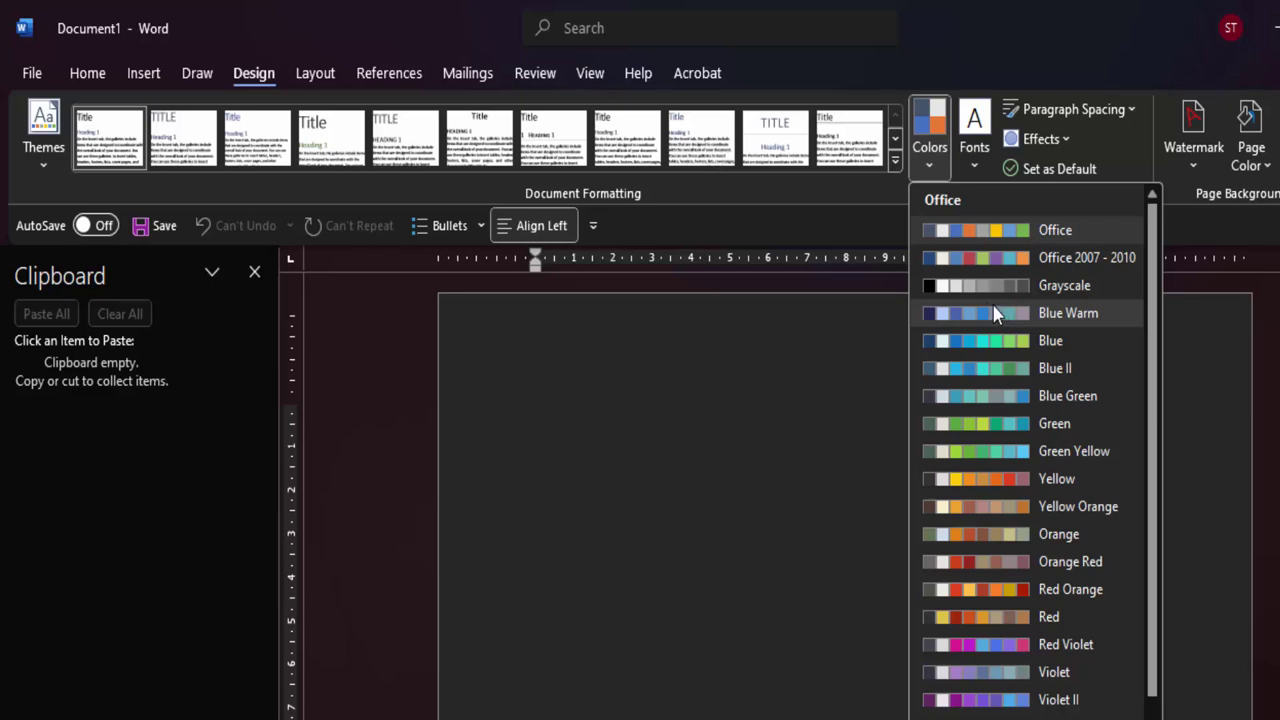
click(717, 335)
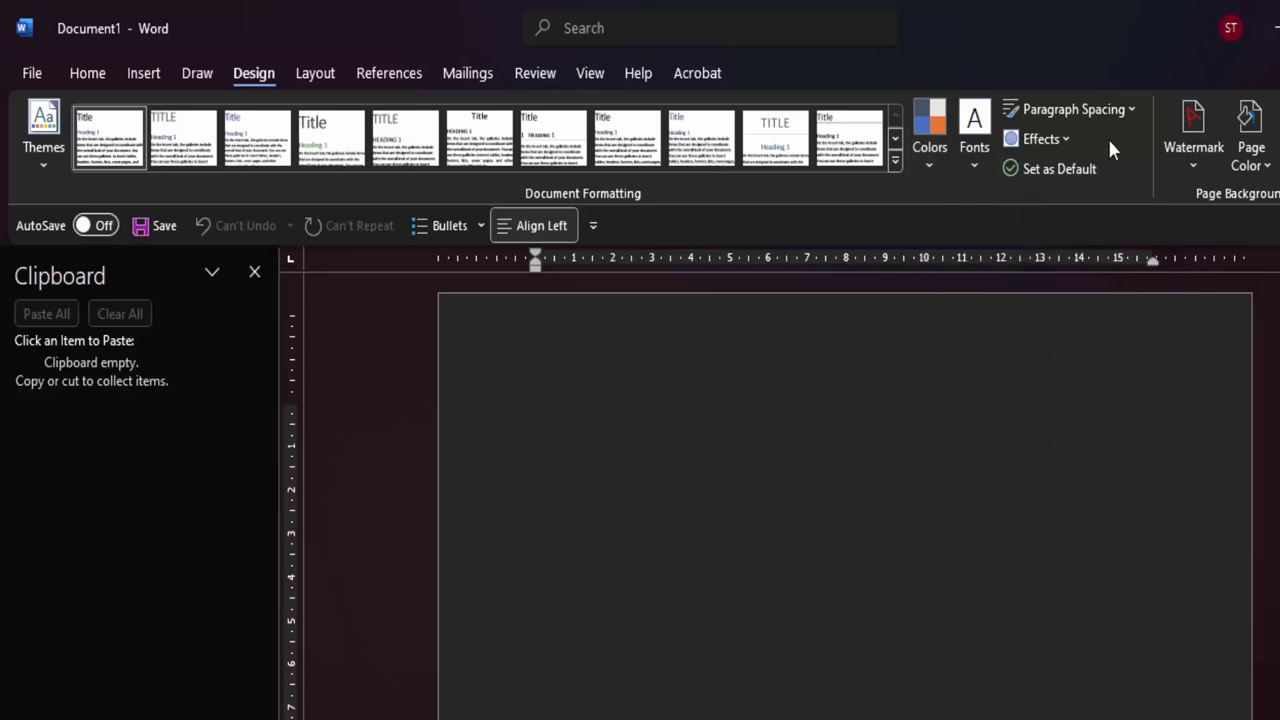
click(1132, 109)
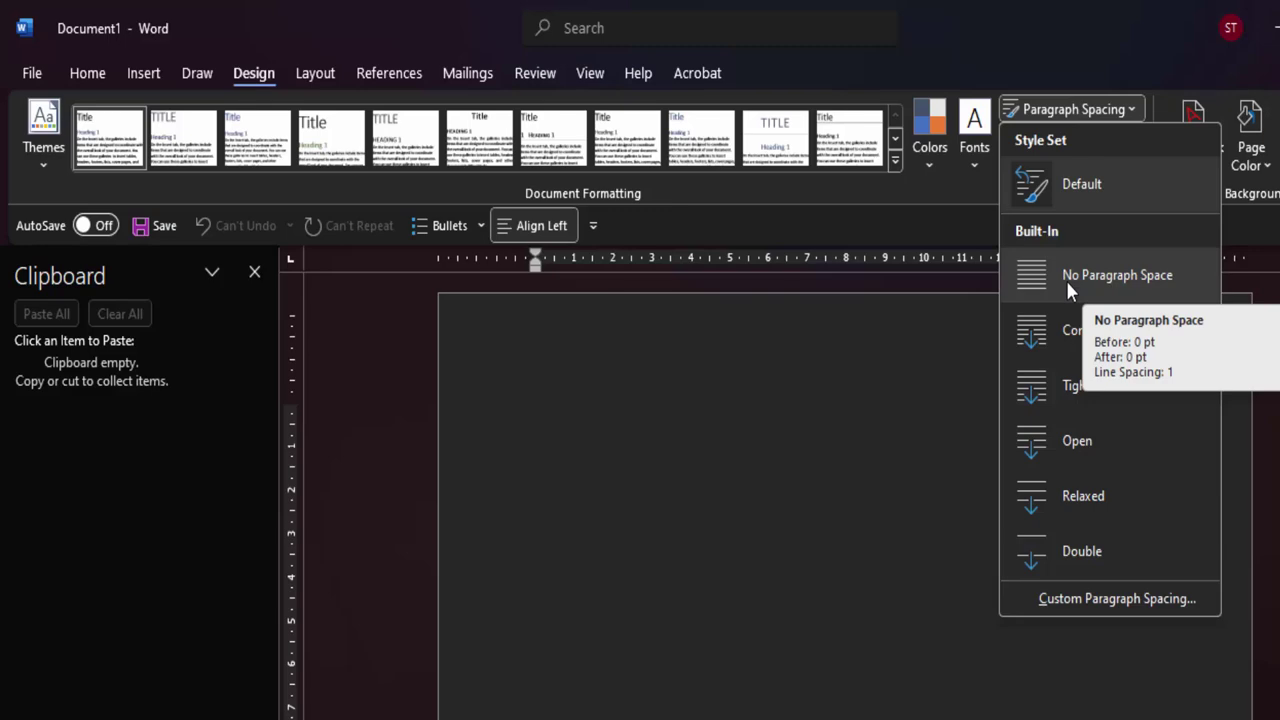
click(577, 388)
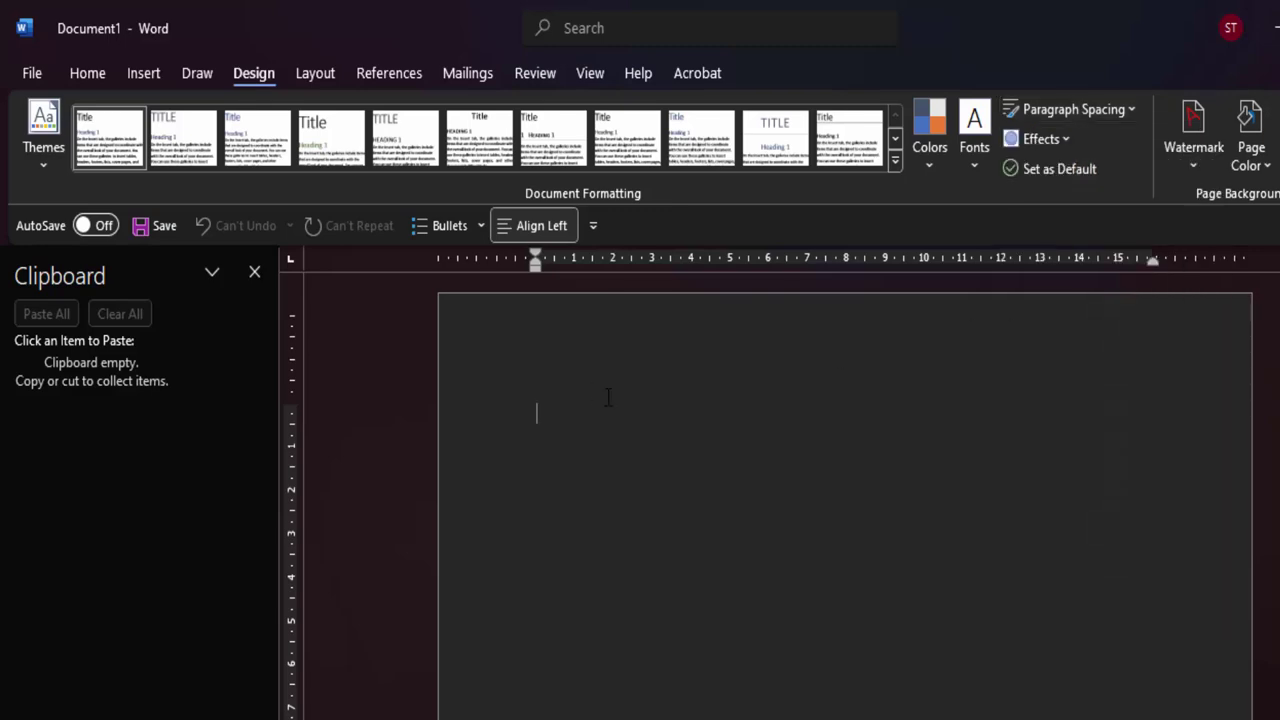
Type 'Ram is a boy' and 'Shyam is his freiend' on two lines and select both
text(Ram )
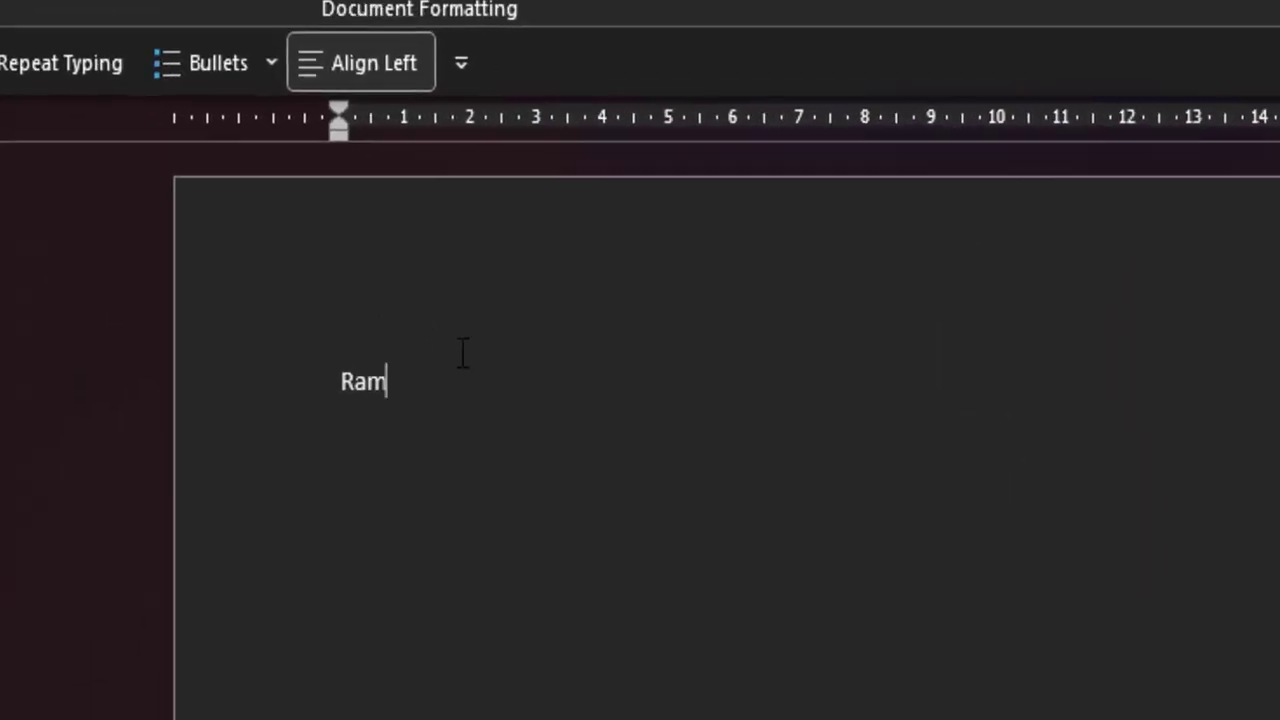
text(is a bo)
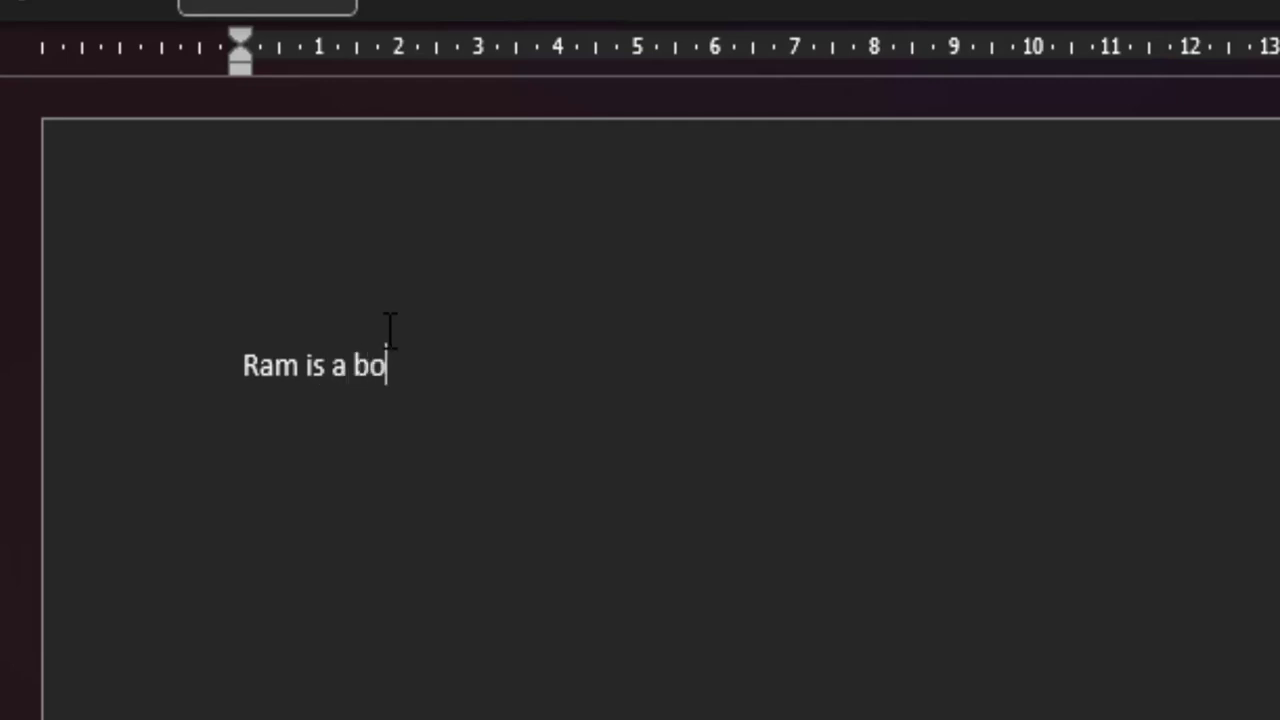
text(y)
key(Return)
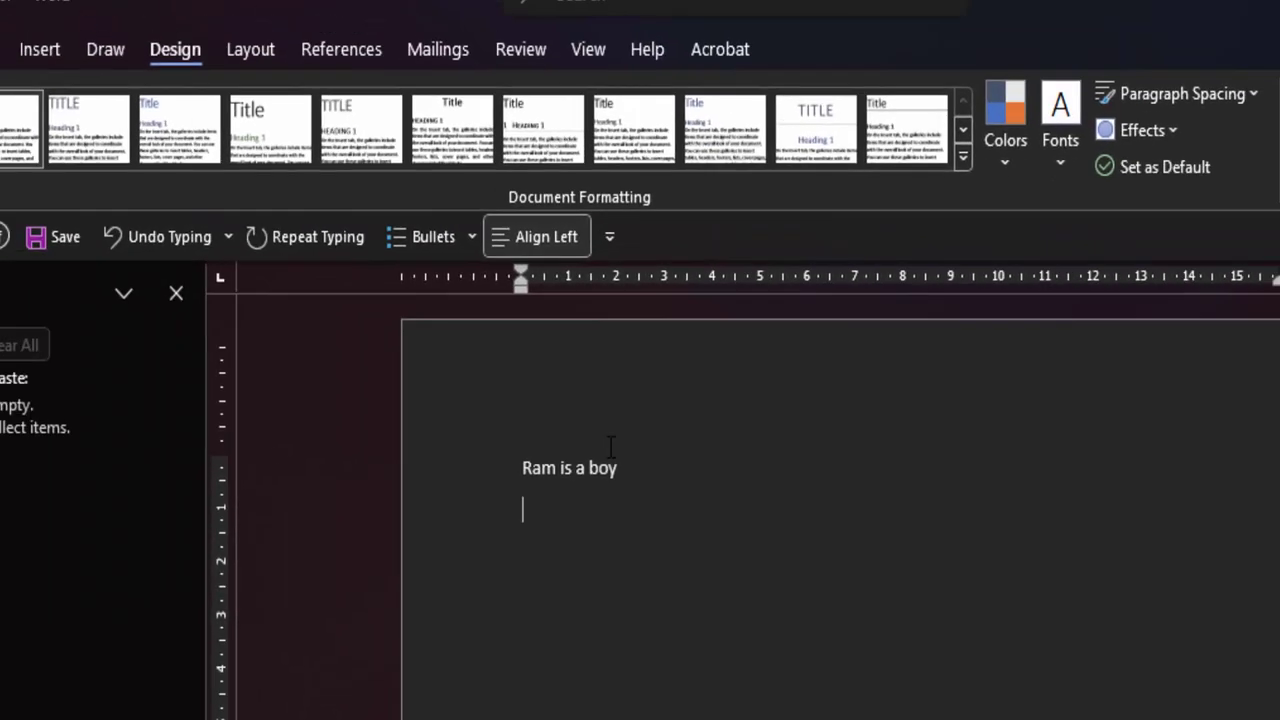
text(Shyam )
text(is his)
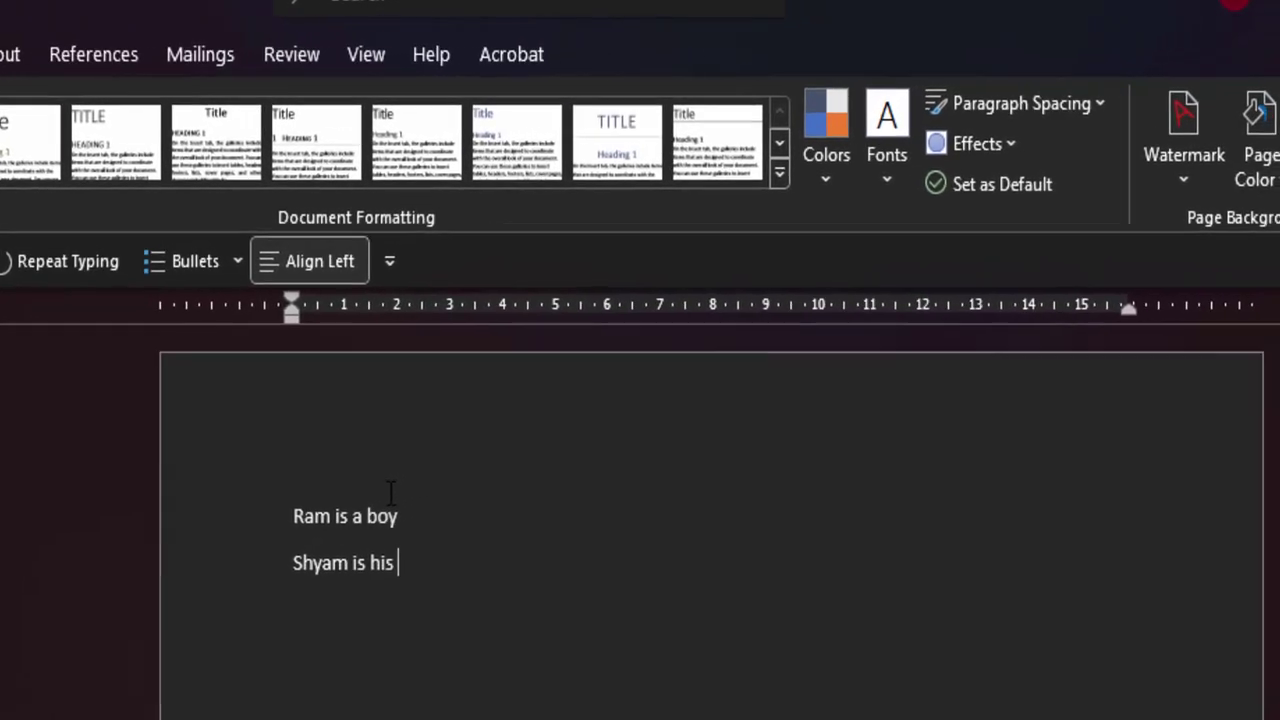
text( freiend)
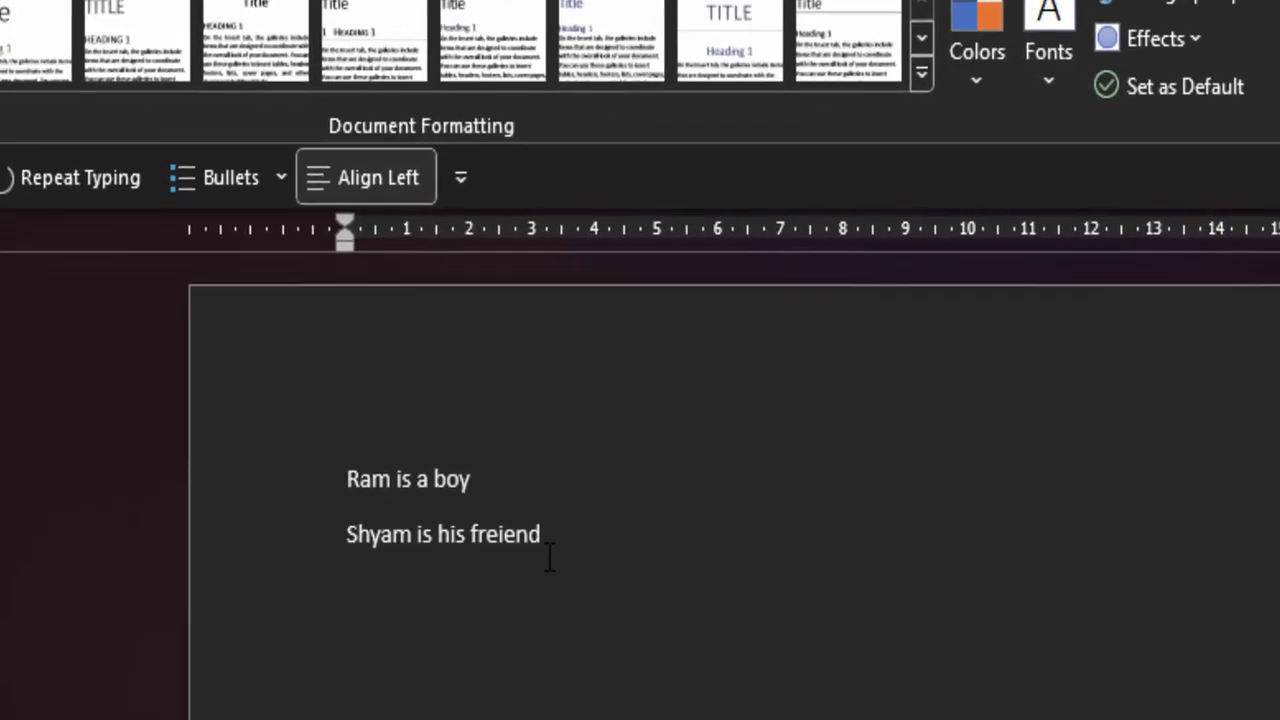
drag(465, 575, 277, 520)
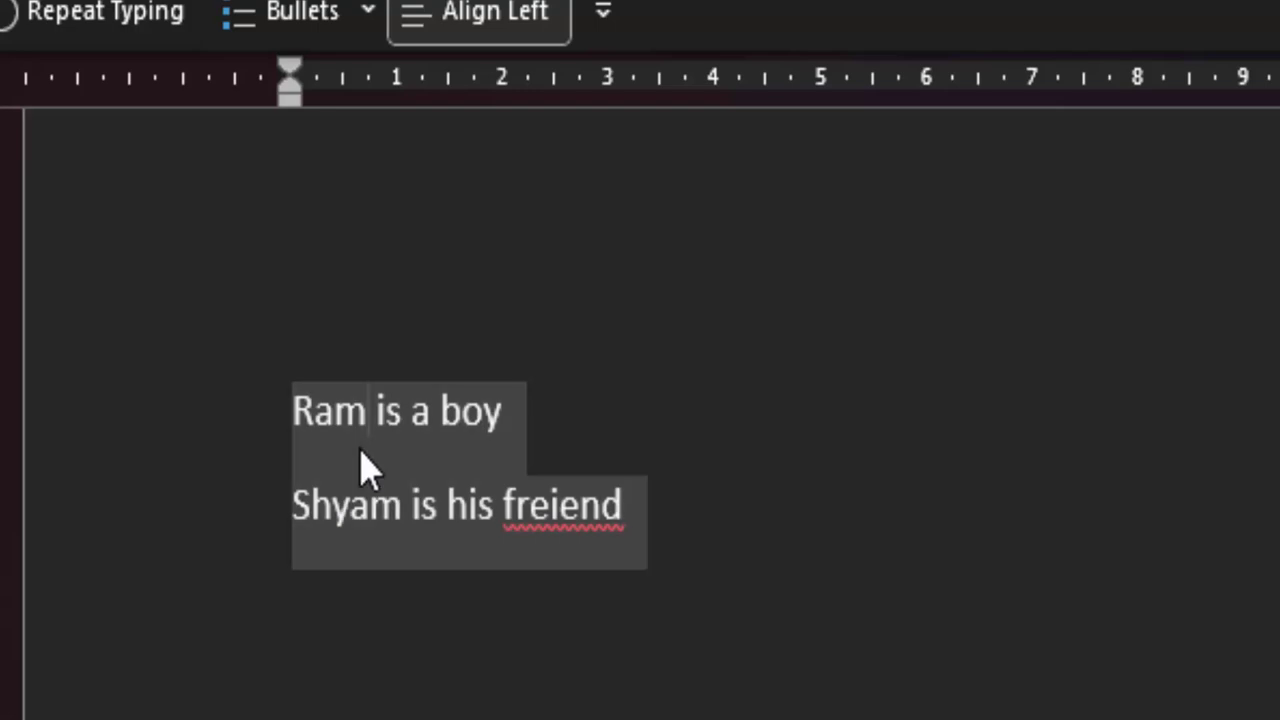
click(365, 465)
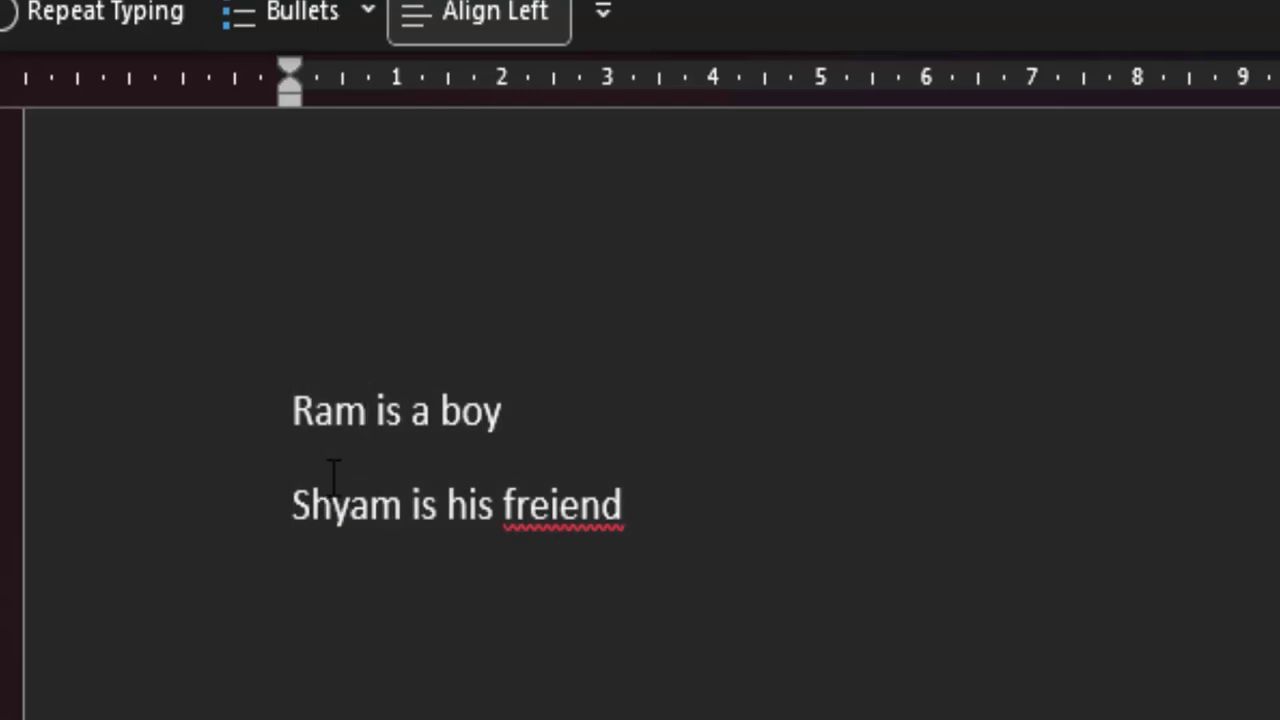
drag(706, 509, 239, 420)
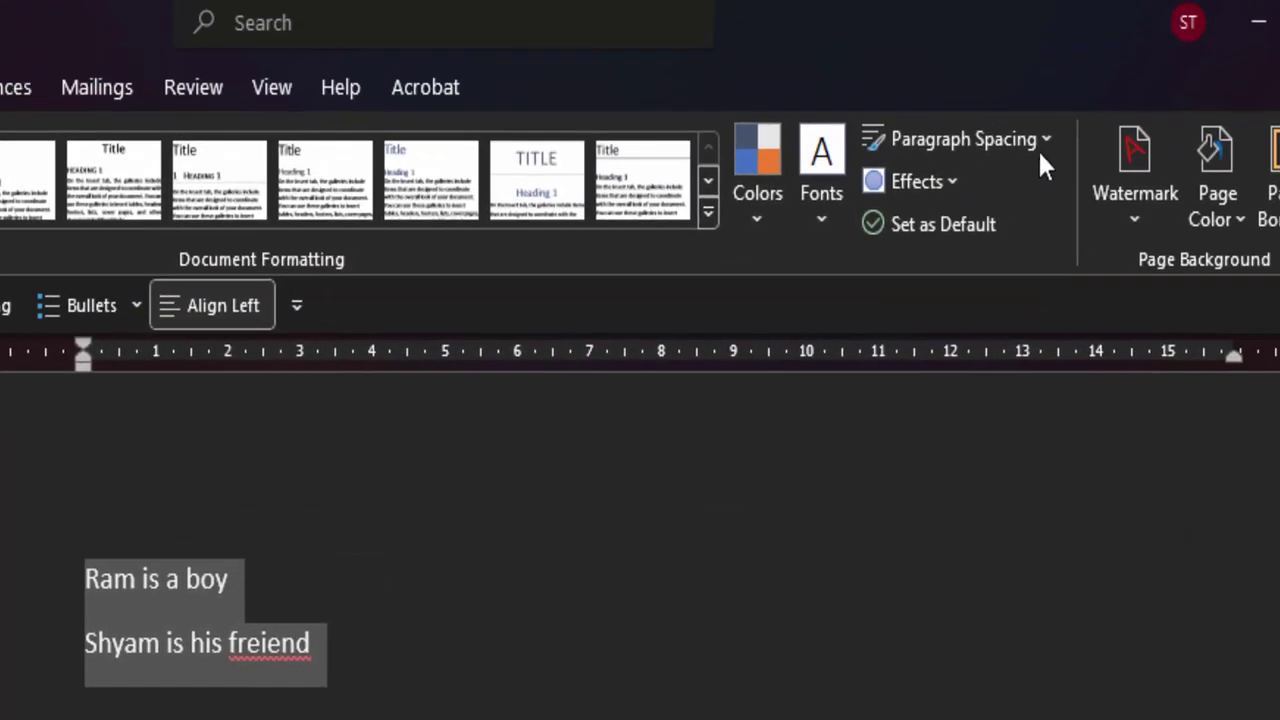
click(1051, 145)
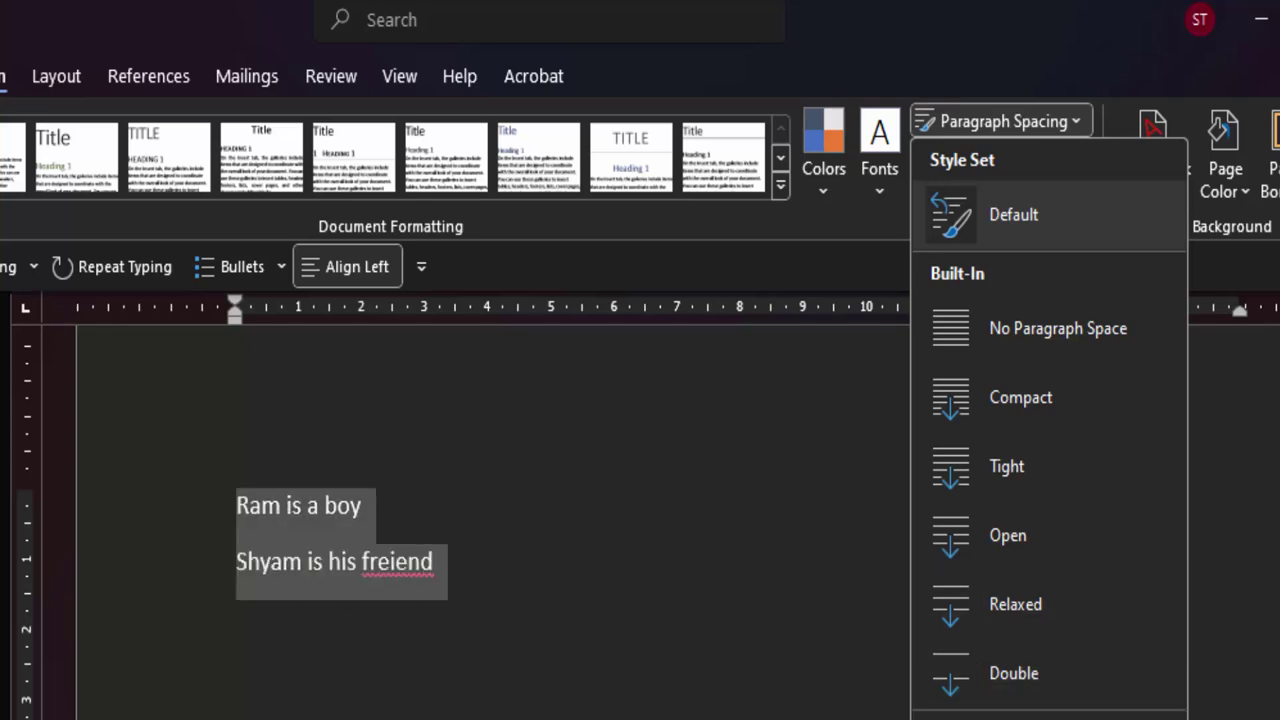
key(Escape)
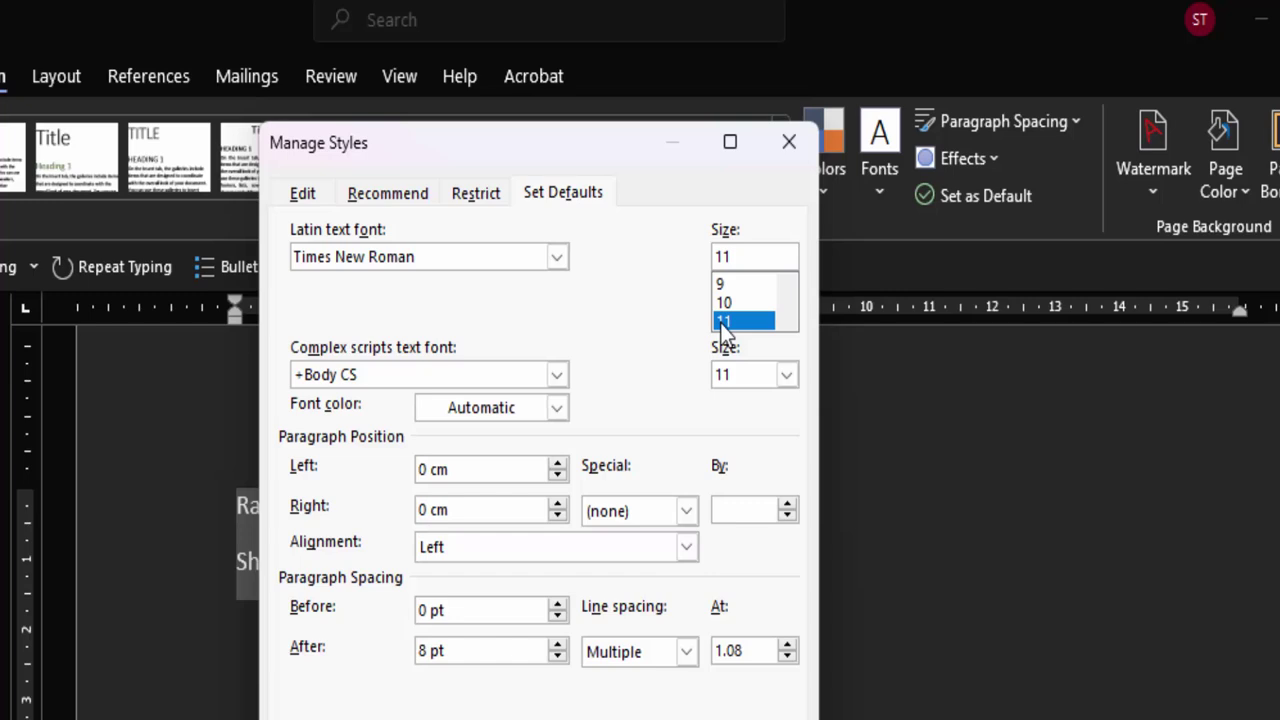
scroll(720, 323, up, 1)
click(719, 285)
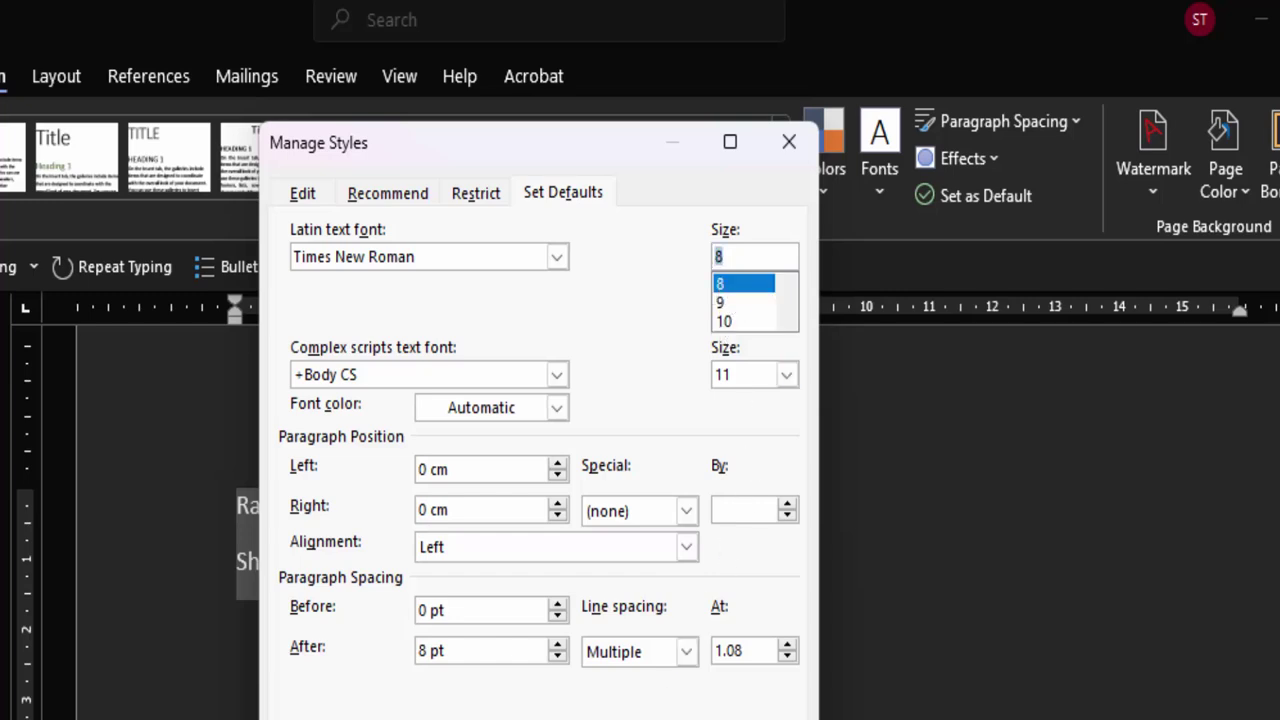
key(Return)
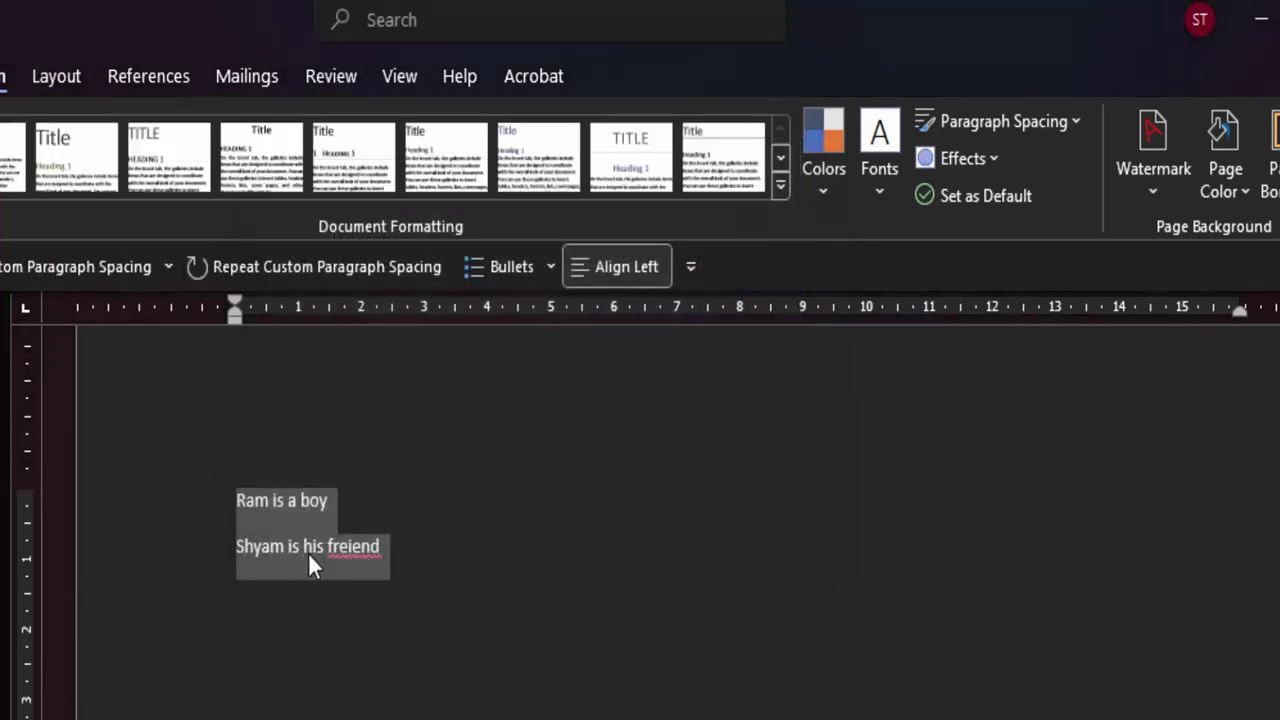
key(ctrl+z)
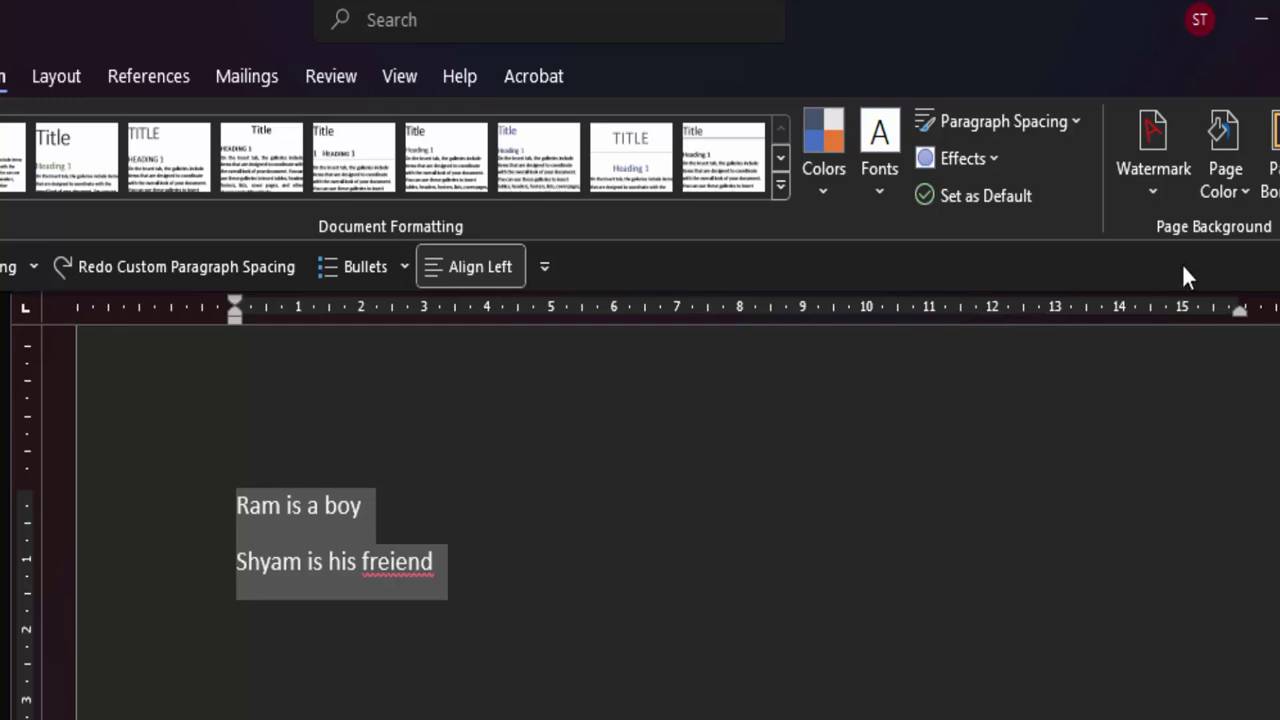
Apply No Paragraph Space from Paragraph Spacing, then browse the Effects gallery without applying one
click(1076, 122)
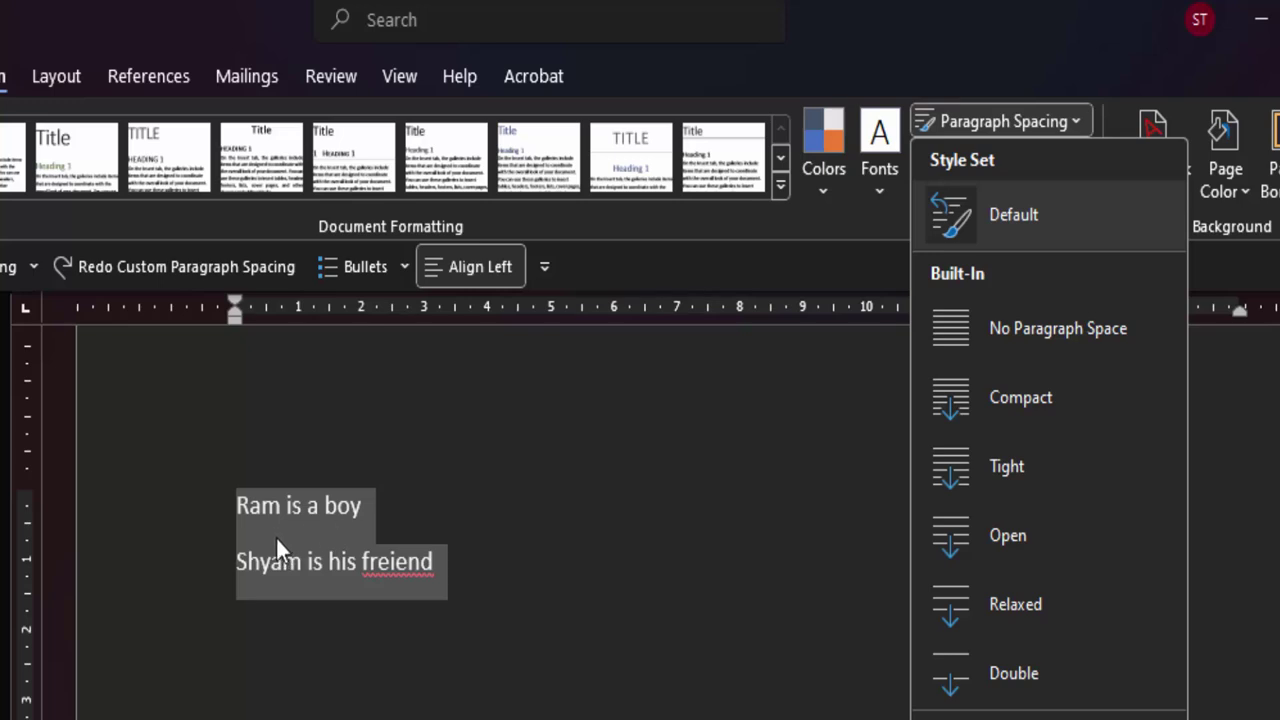
click(1003, 350)
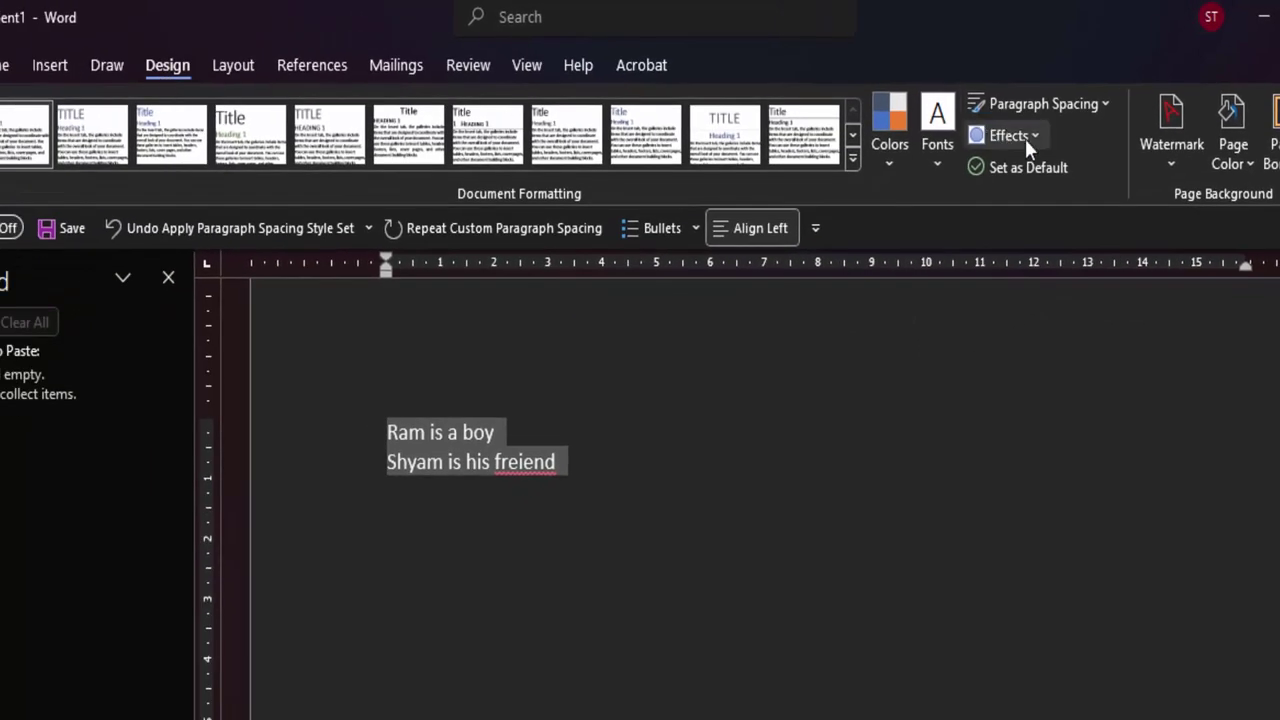
click(1025, 138)
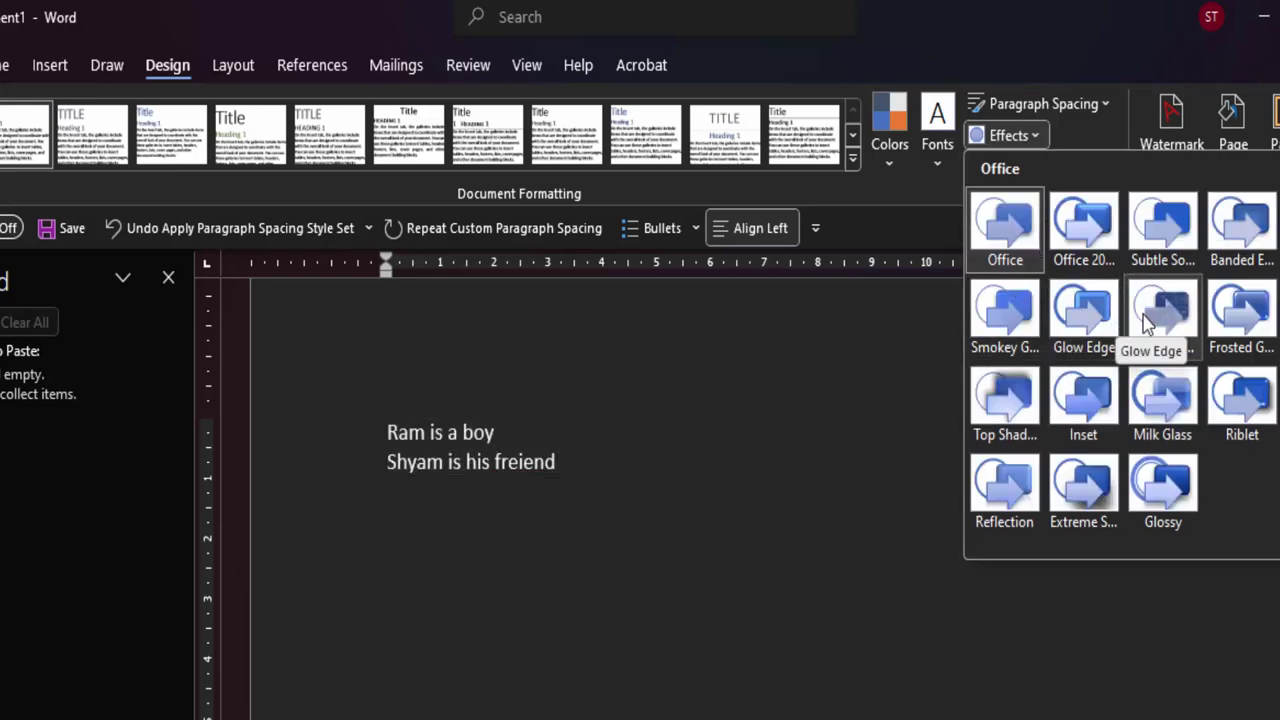
click(1095, 610)
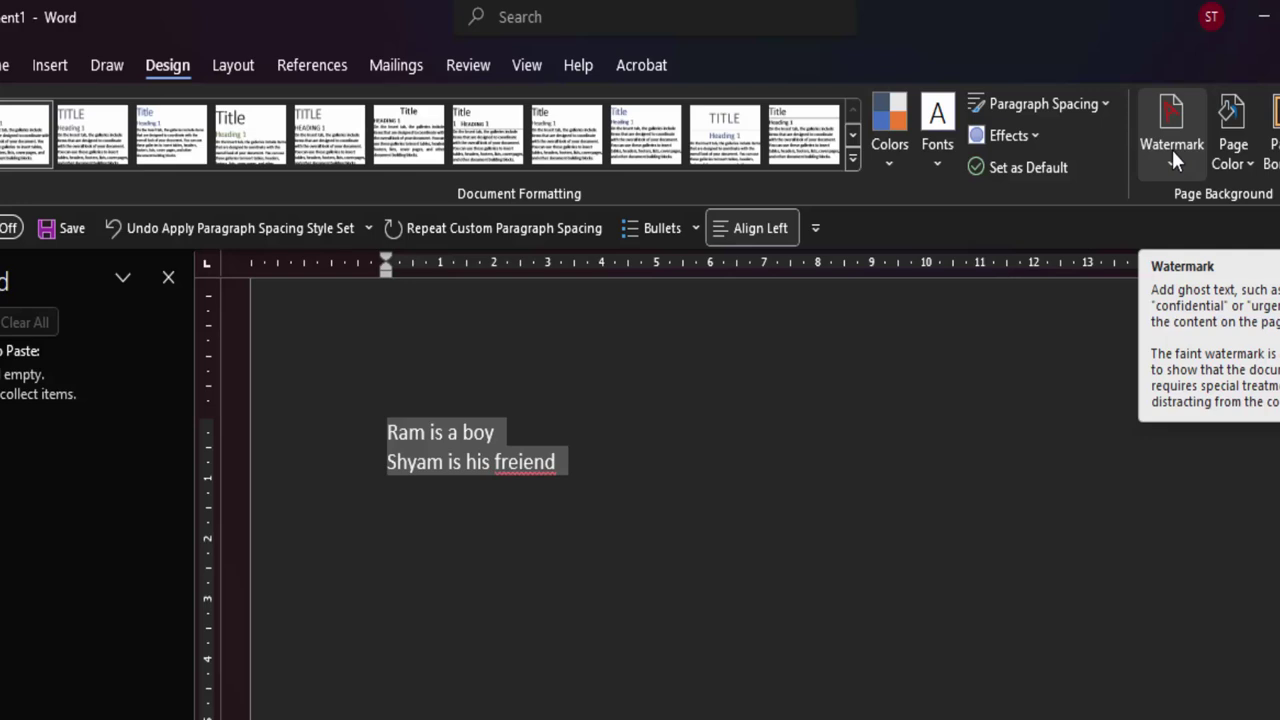
In Custom Watermark, choose a Text watermark, select the ASAP text and open the Color choices
click(1172, 150)
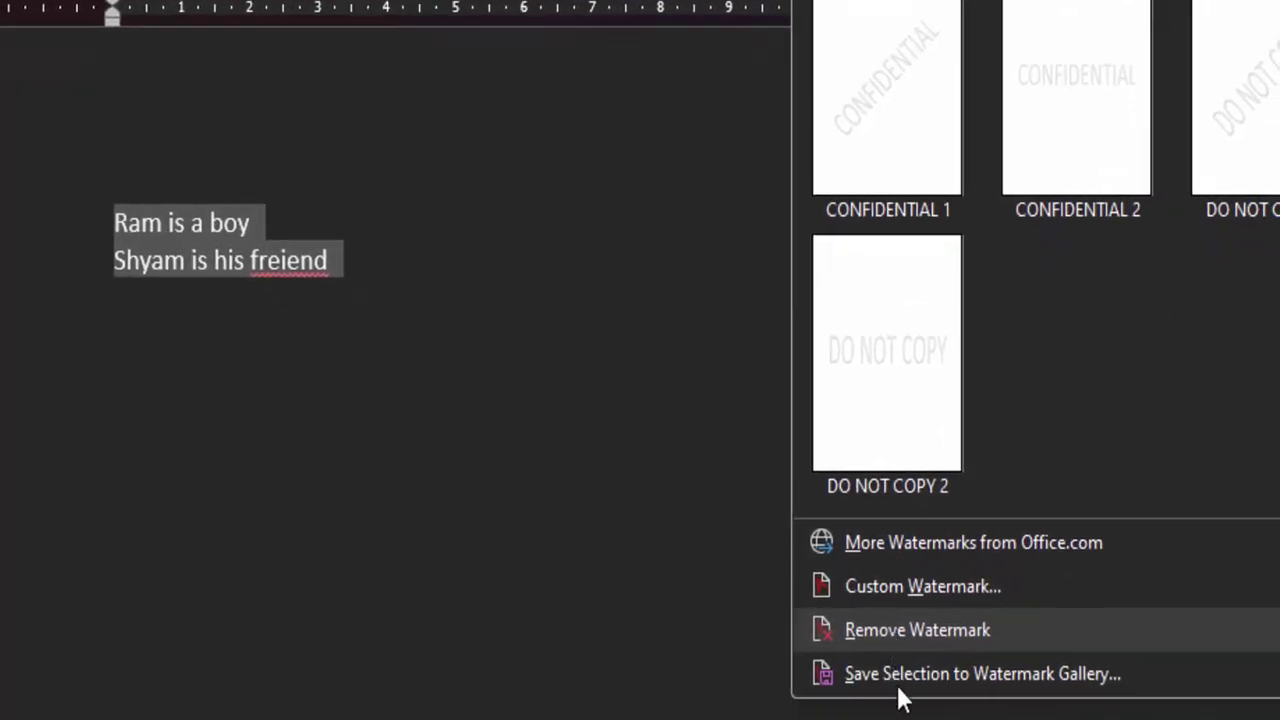
click(886, 587)
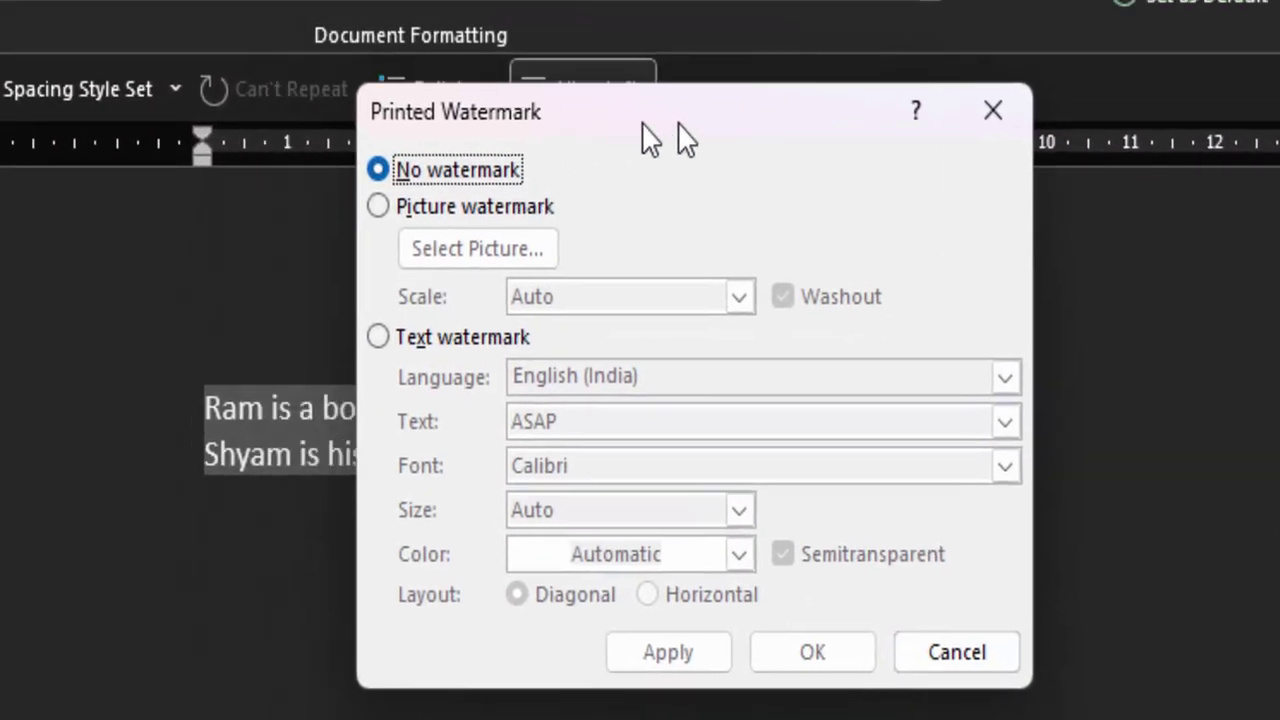
drag(558, 115, 953, 71)
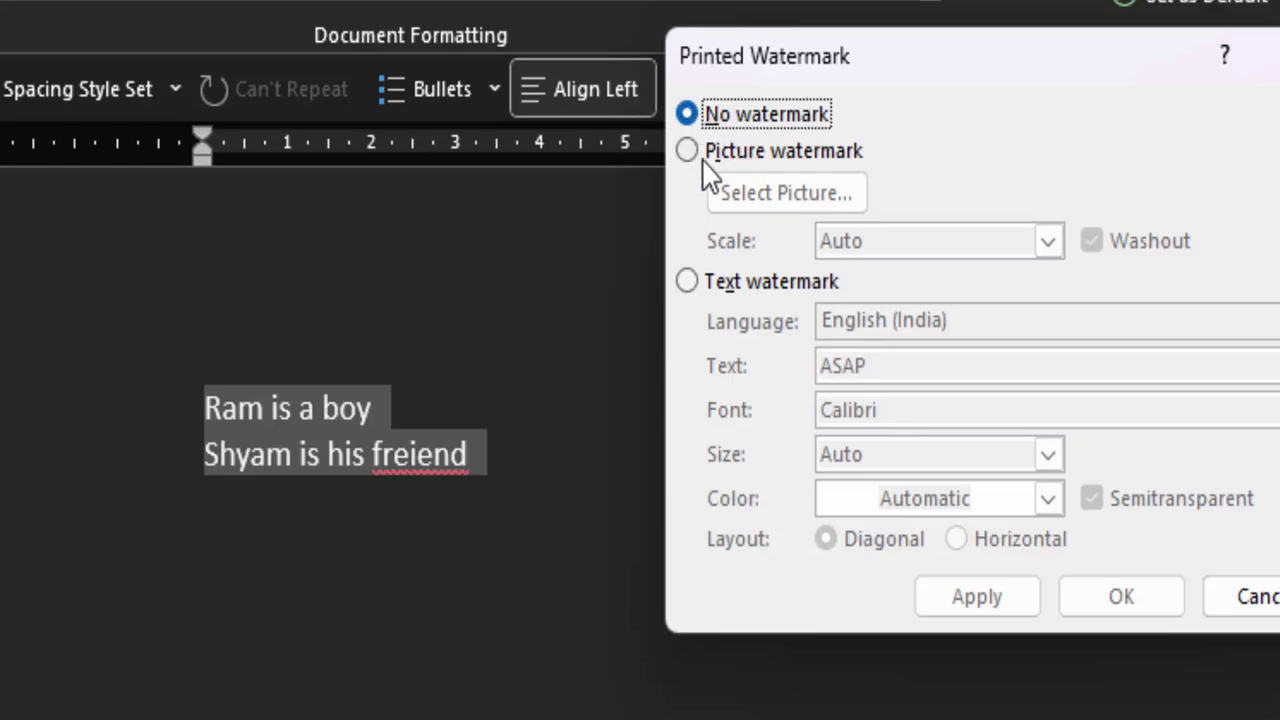
click(688, 282)
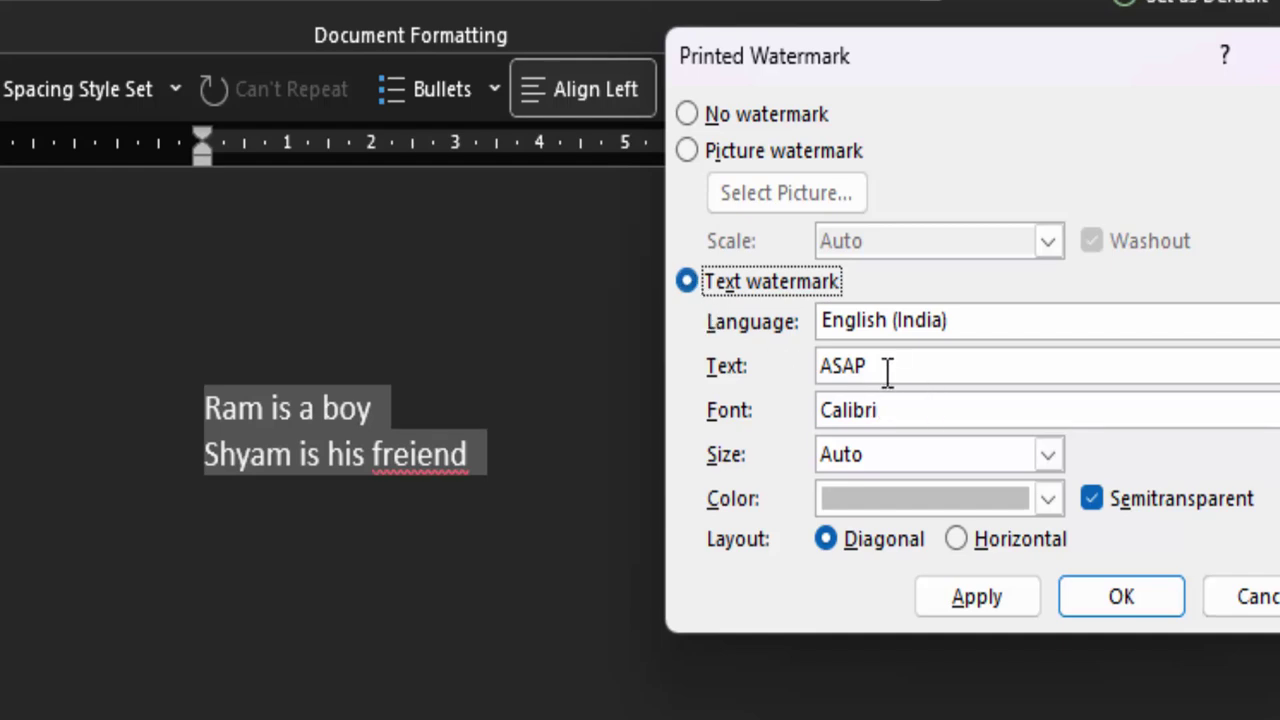
drag(888, 368, 766, 377)
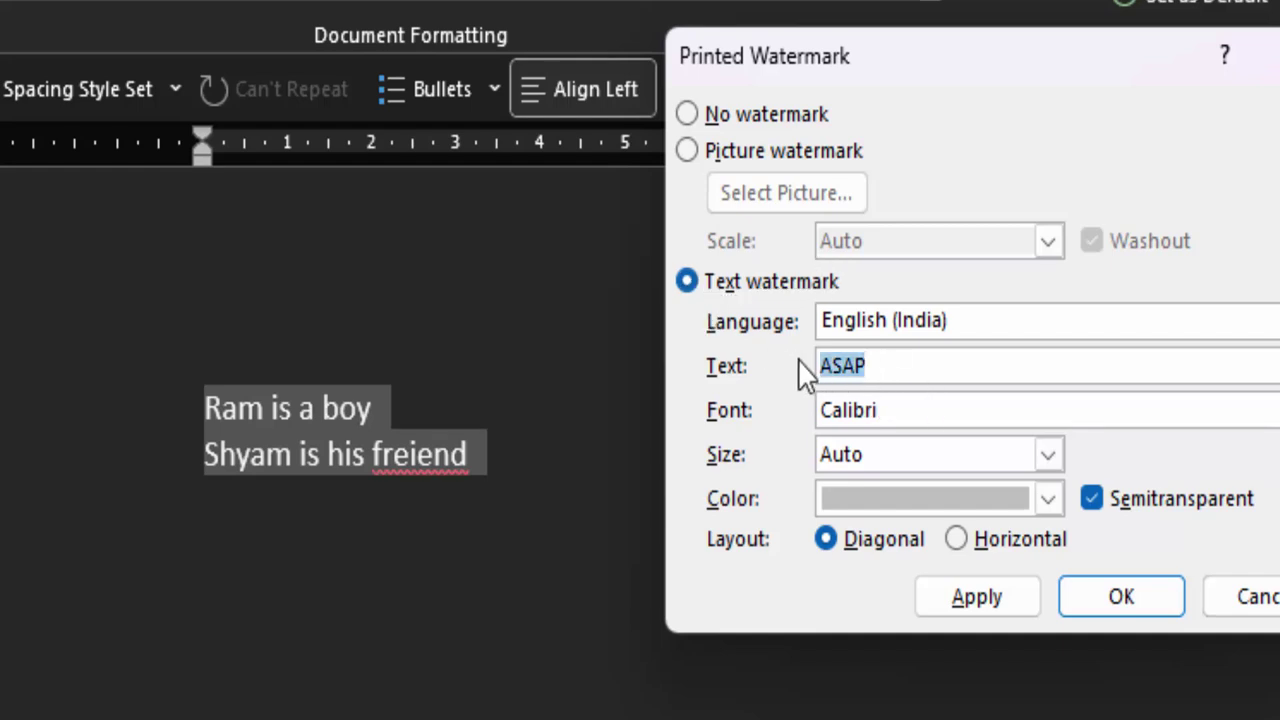
click(1060, 502)
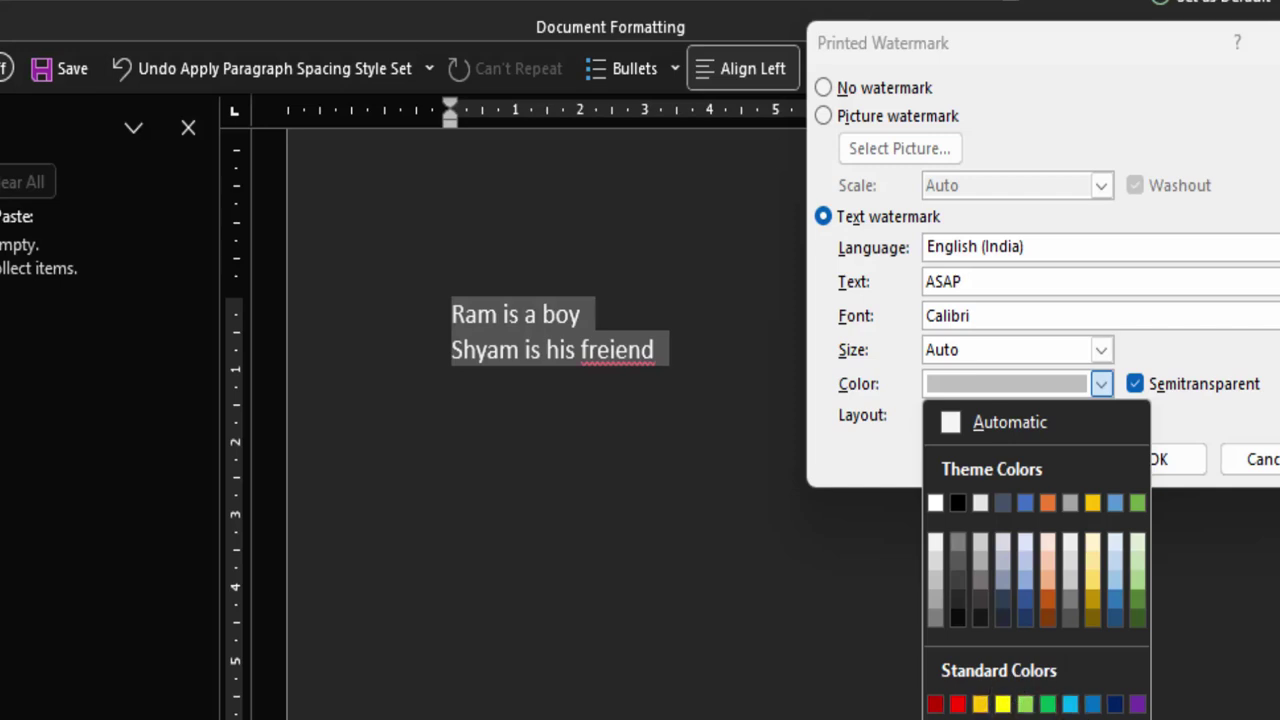
Keep grey colour and Diagonal layout, apply the ASAP watermark and close the dialog
key(Escape)
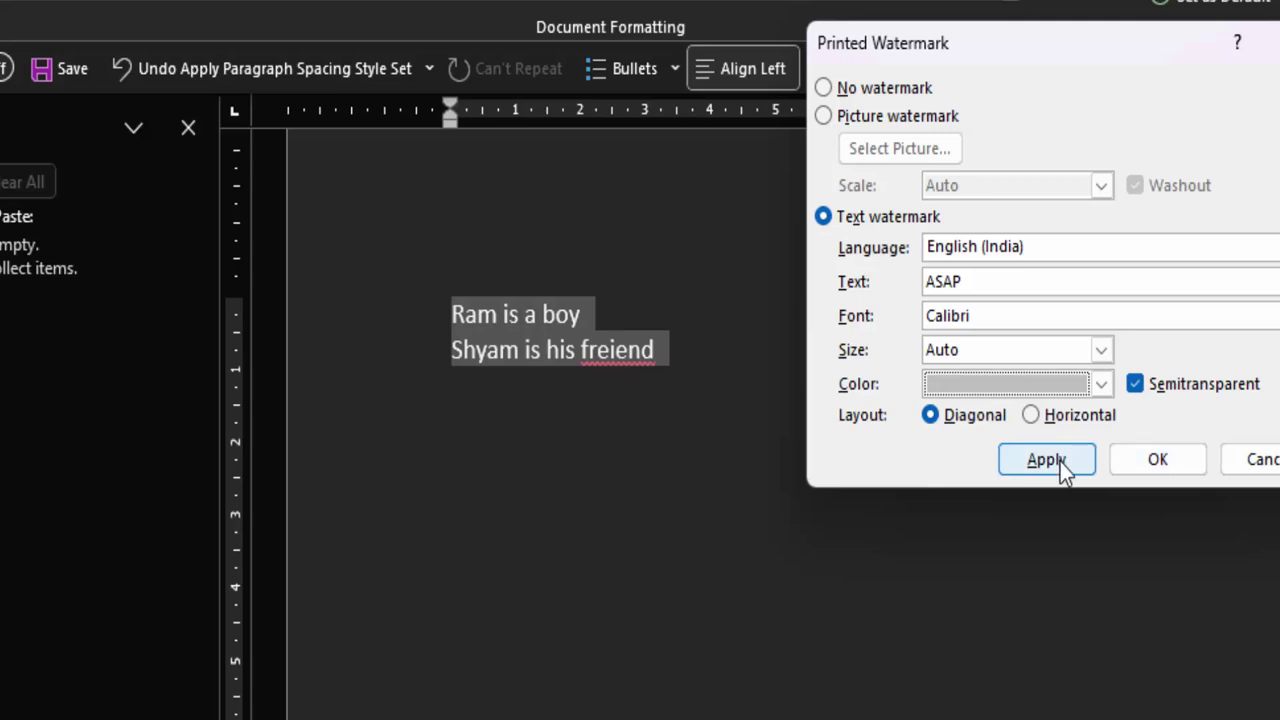
click(1031, 416)
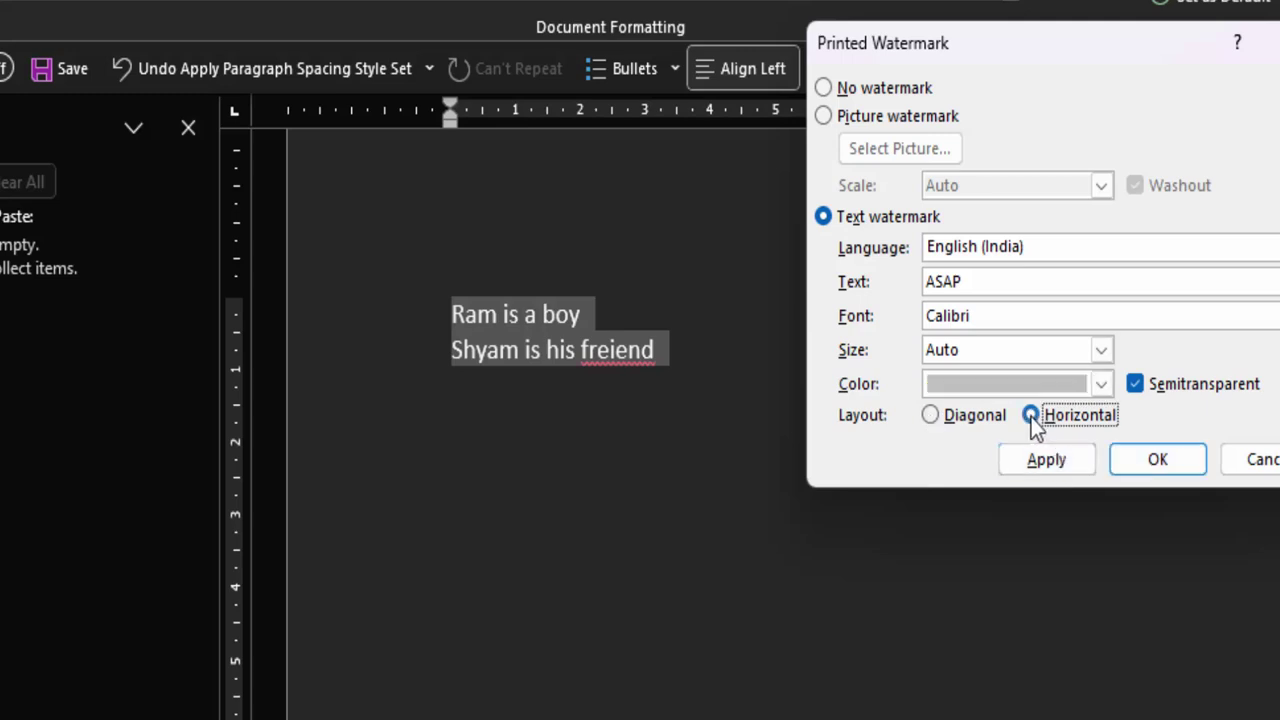
click(930, 416)
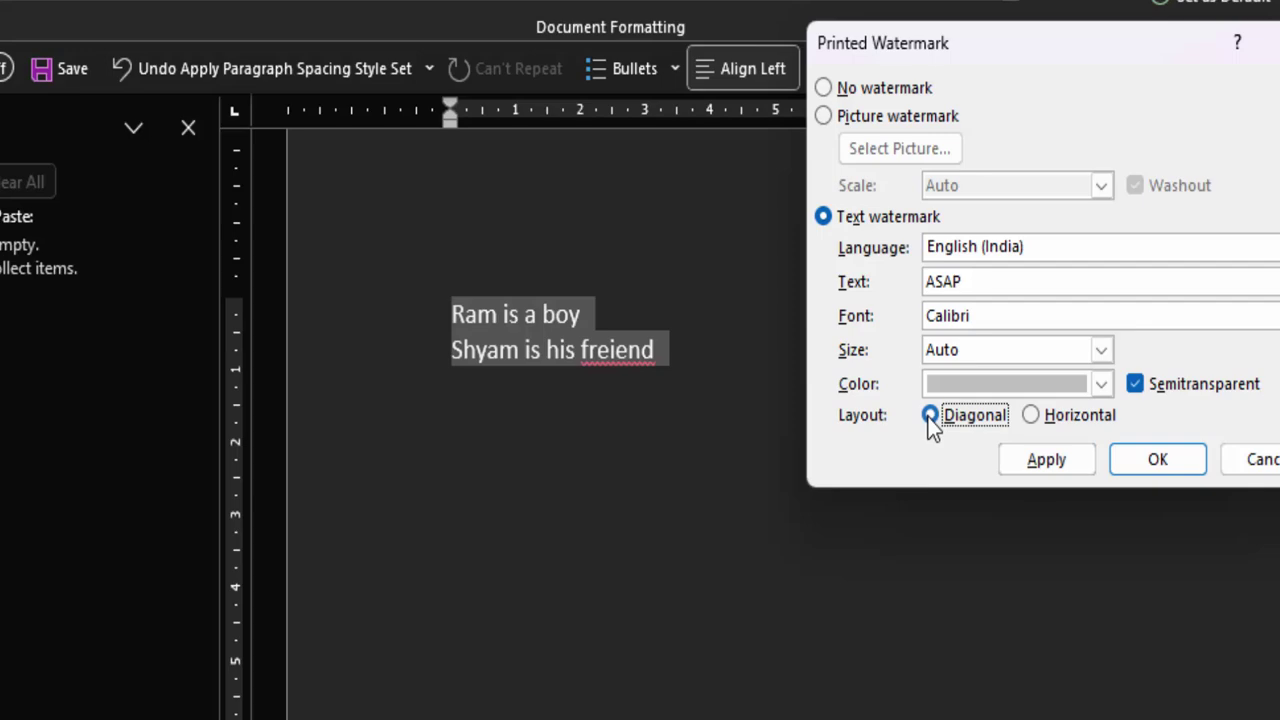
click(1050, 460)
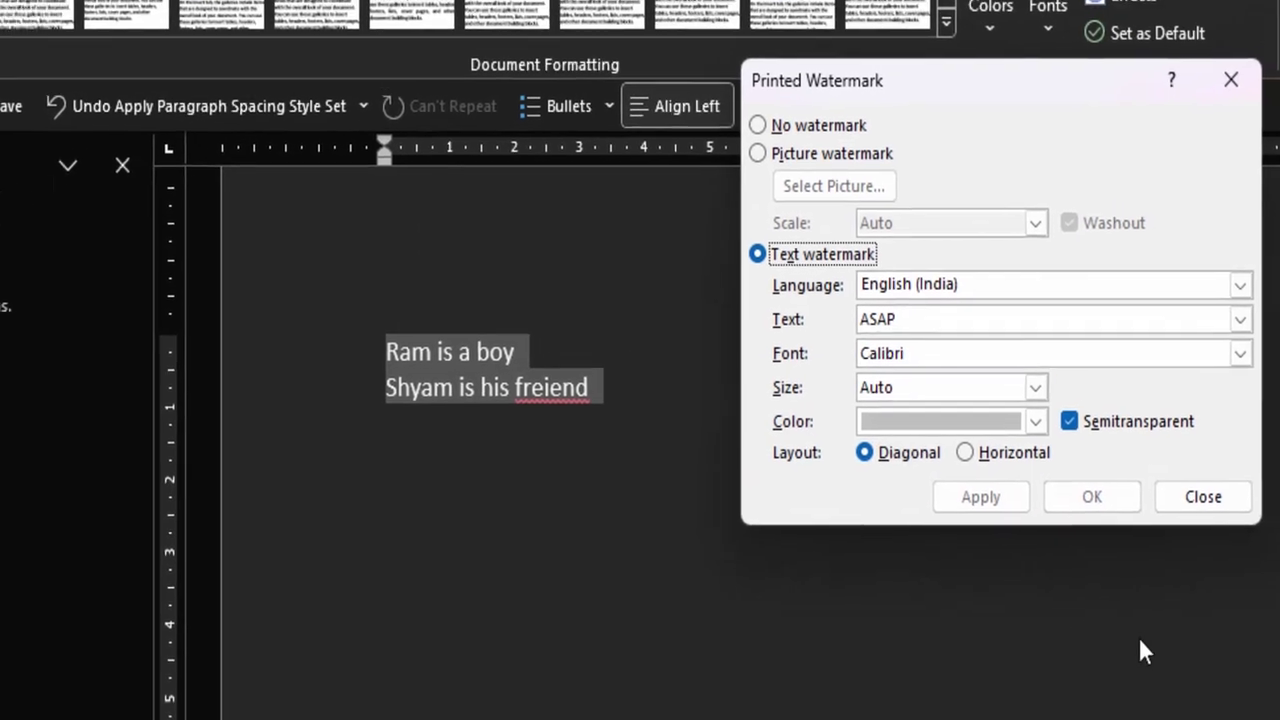
click(1172, 517)
scroll(966, 523, down, 3)
Autocorrect 'freiend' to 'friend' with Enter and add two filler lines of text
scroll(960, 518, down, 3)
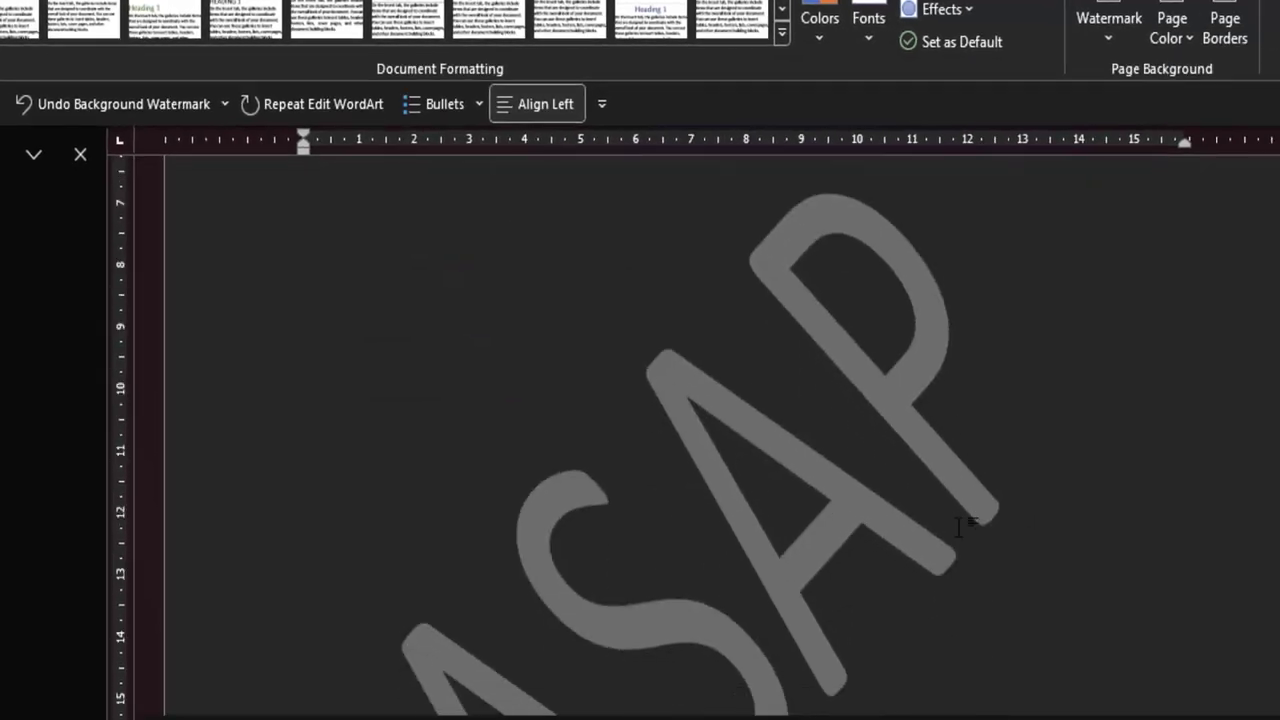
scroll(957, 514, down, 3)
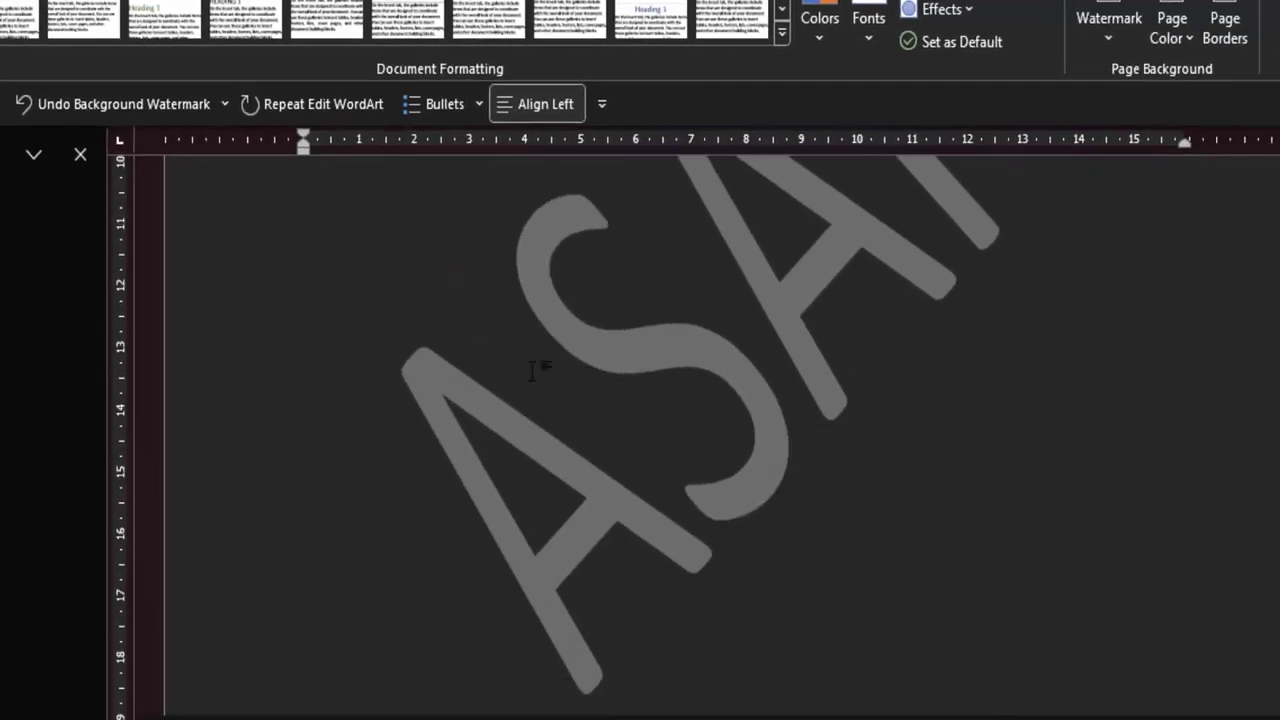
scroll(678, 393, up, 10)
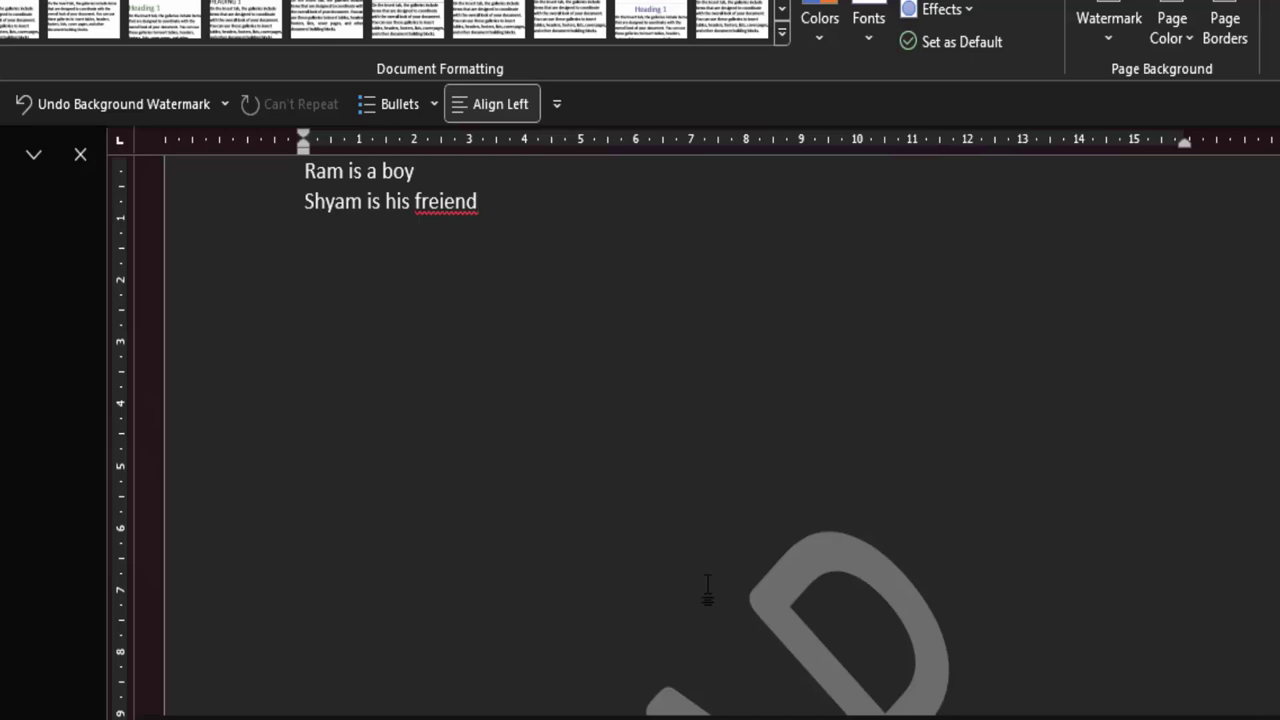
key(Return)
text(lkfhlkdahl)
key(Return)
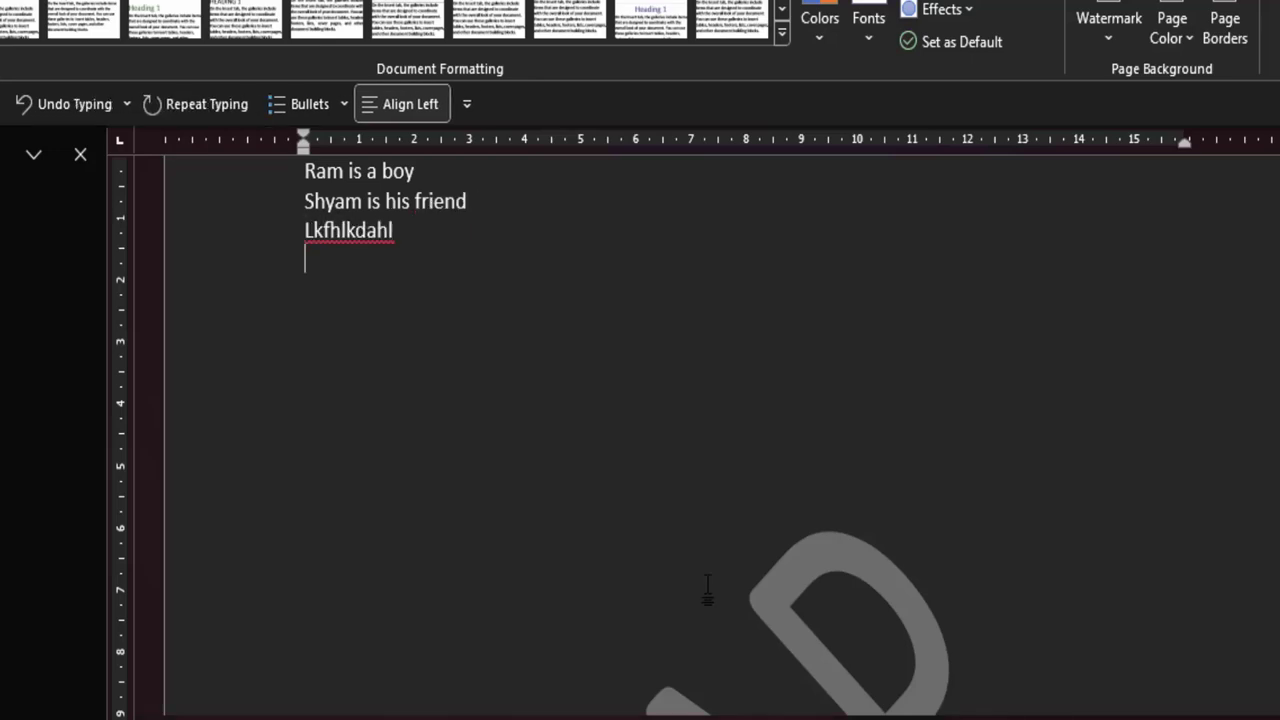
text(ldSJljlfkhgd)
Generate Word's sample paragraphs with =rand() on a fresh line
key(Return)
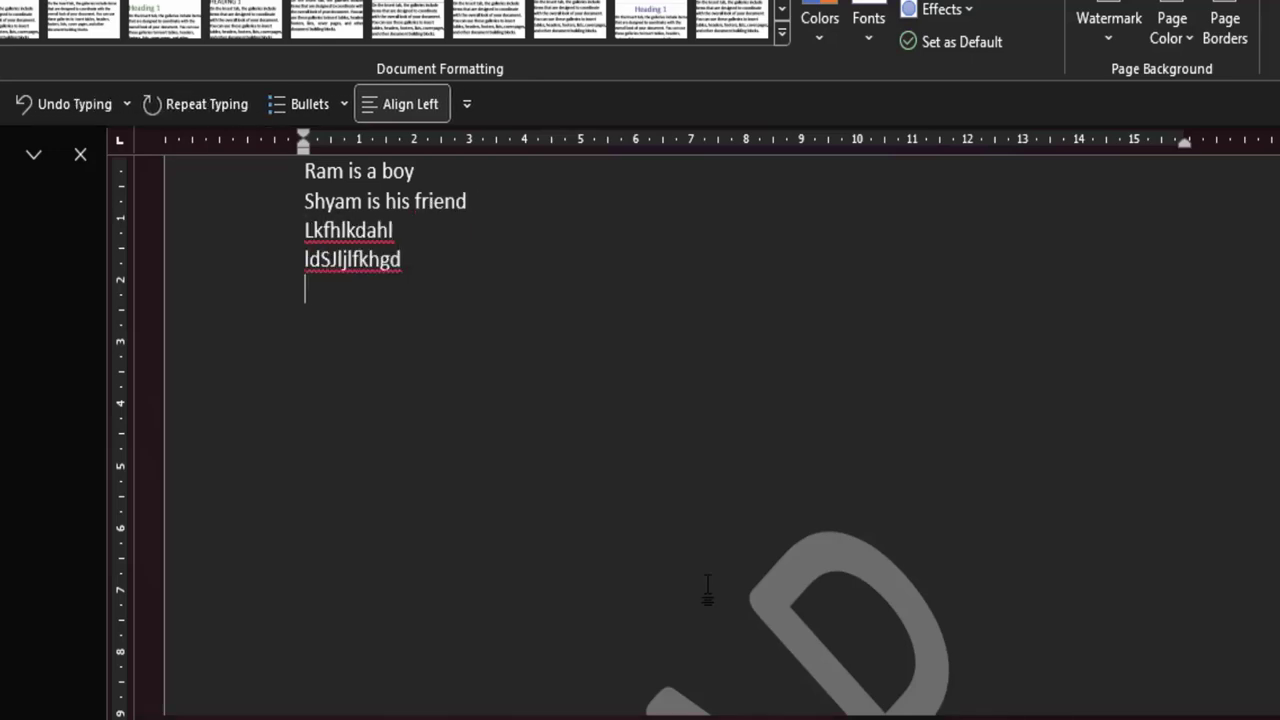
text(=rand)
text(())
key(Return)
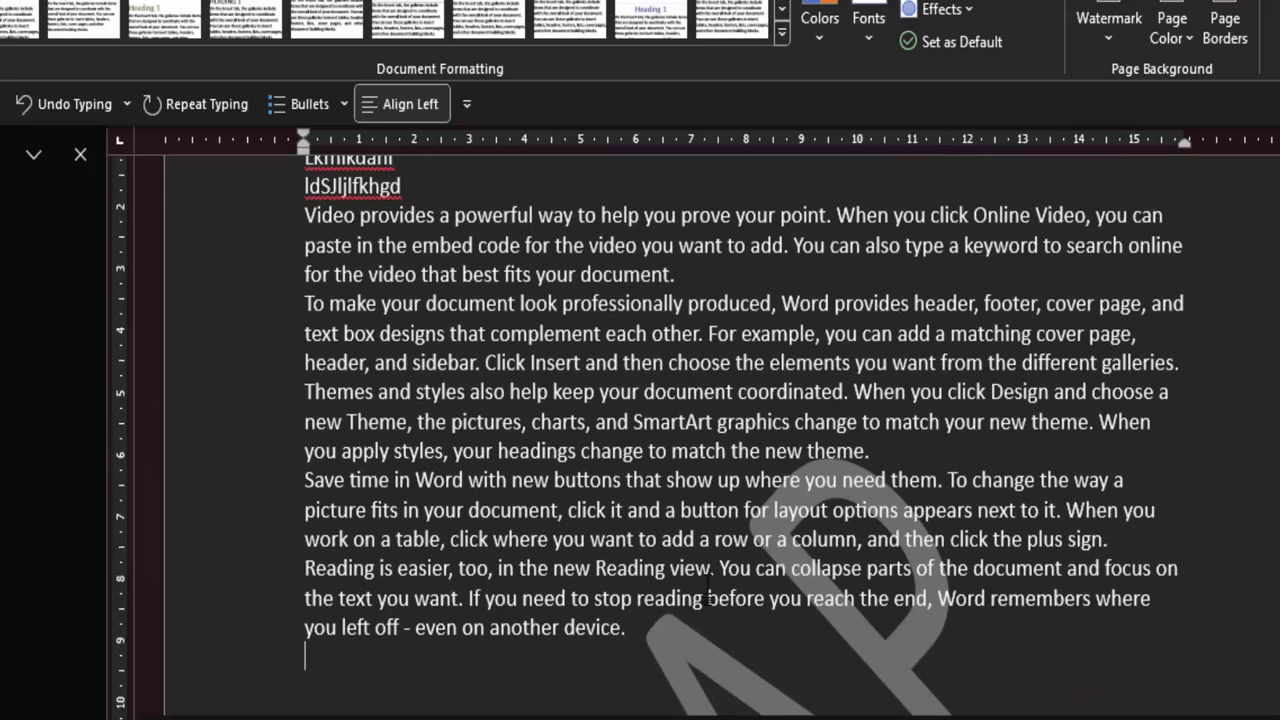
scroll(870, 530, down, 1)
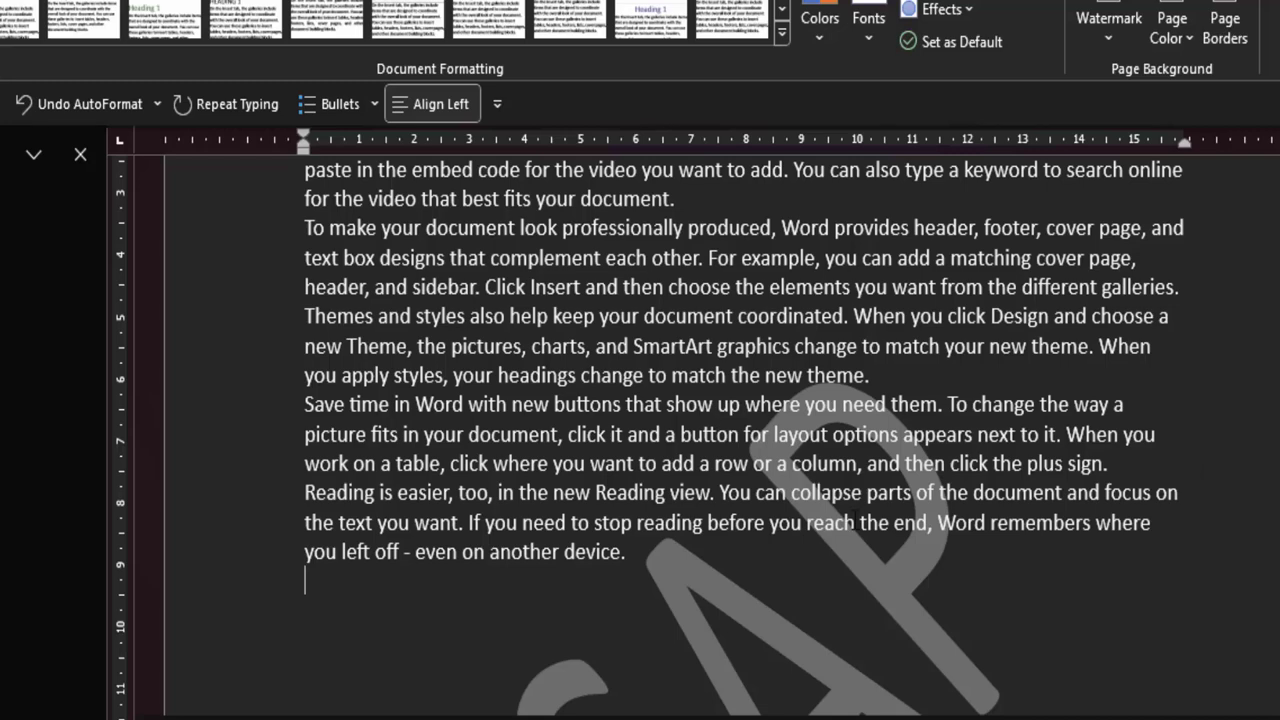
scroll(789, 630, down, 2)
scroll(789, 630, down, 2)
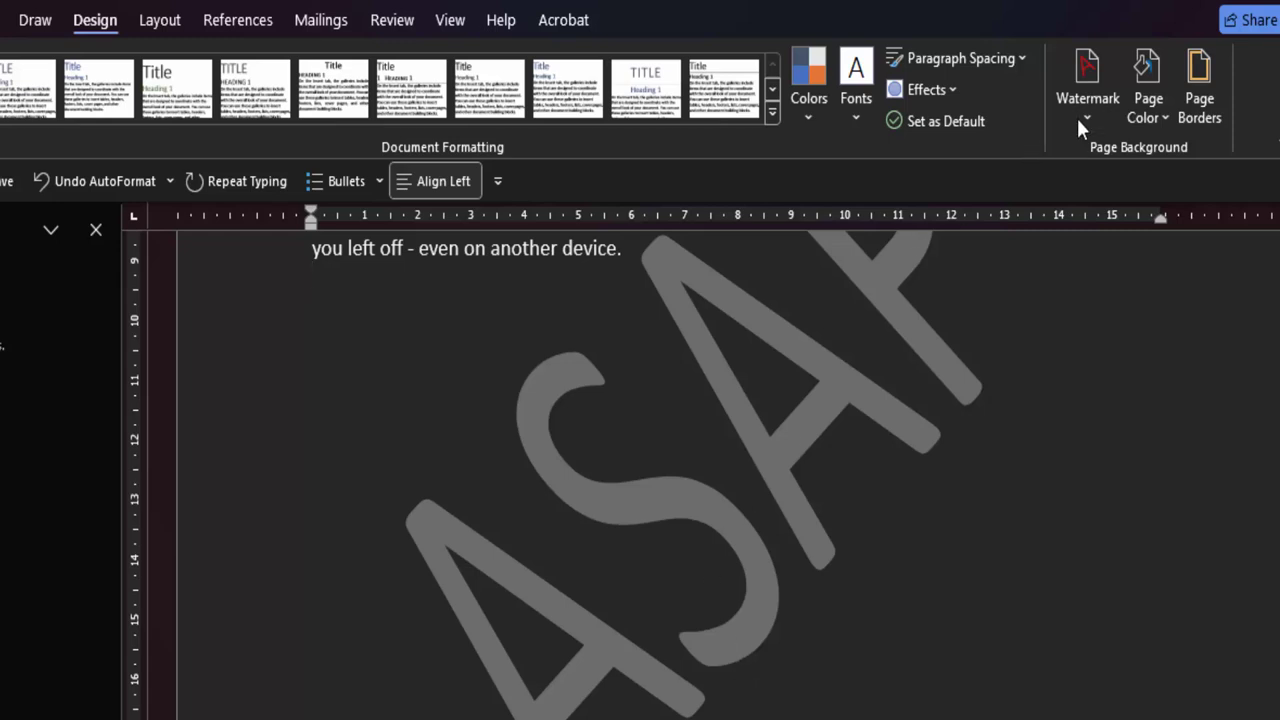
Remove the ASAP watermark and add a custom text watermark showing the person's name instead
click(1077, 118)
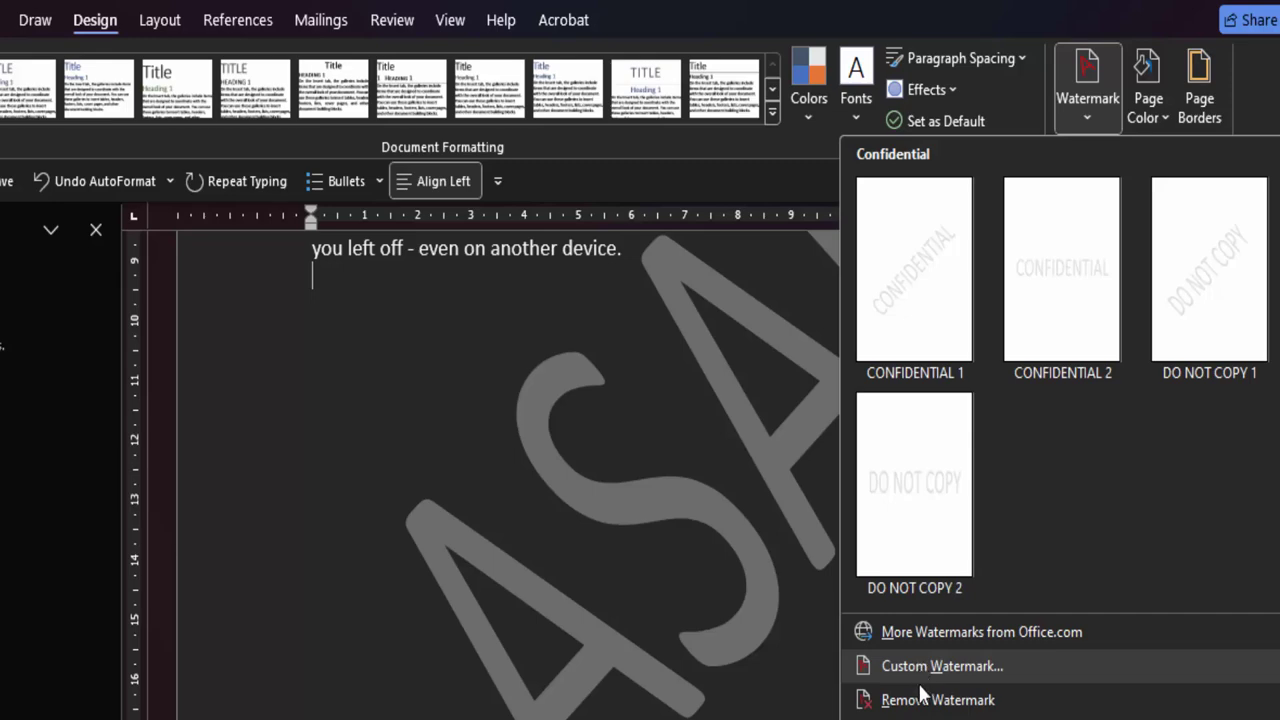
click(886, 697)
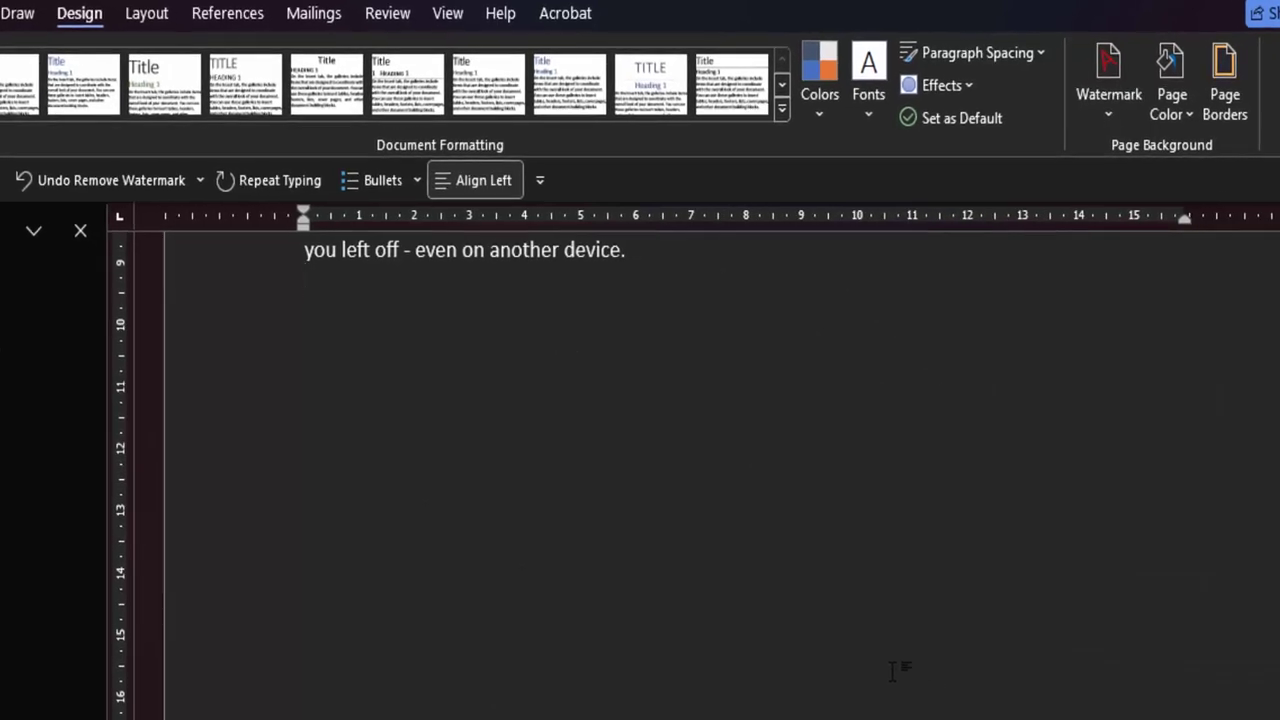
click(1094, 118)
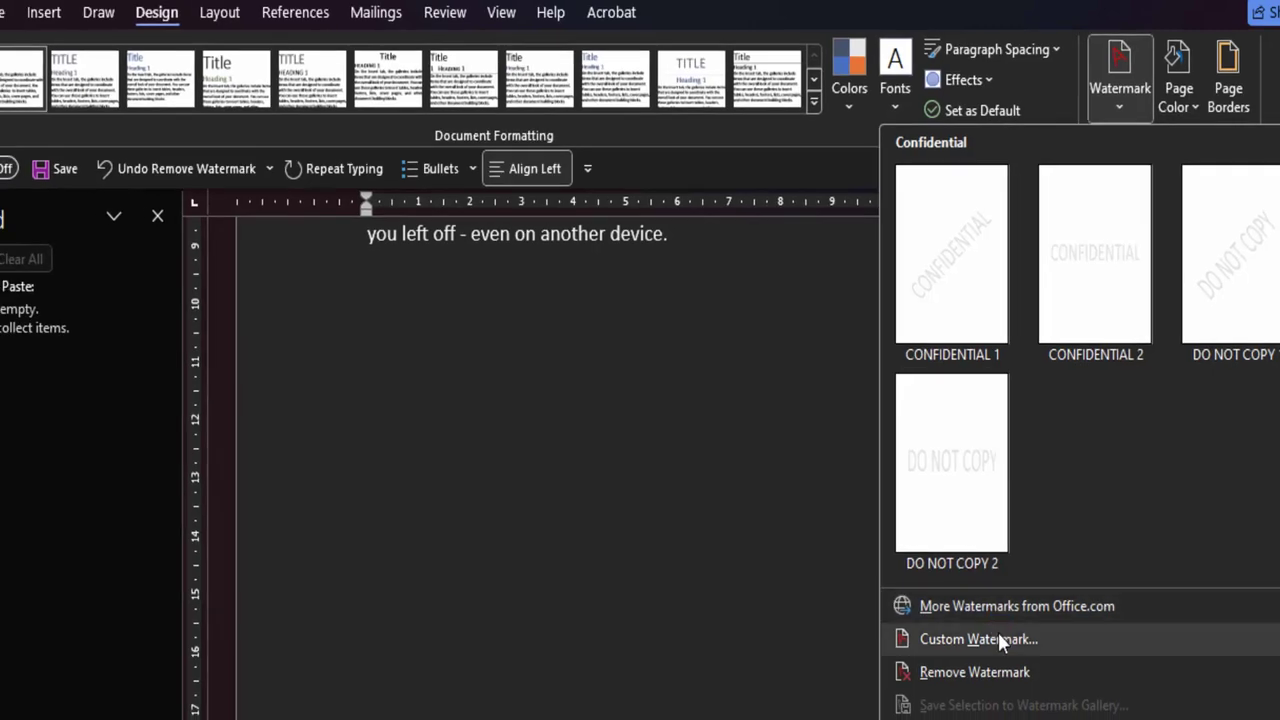
click(998, 635)
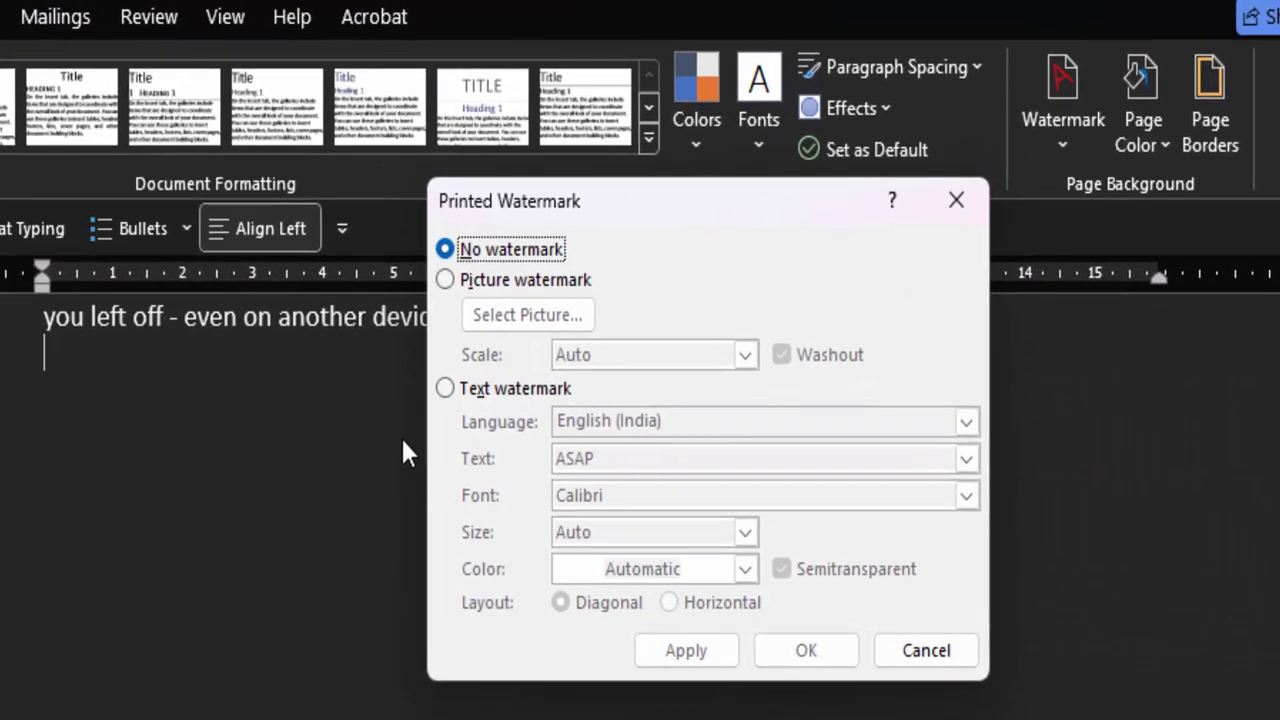
click(443, 390)
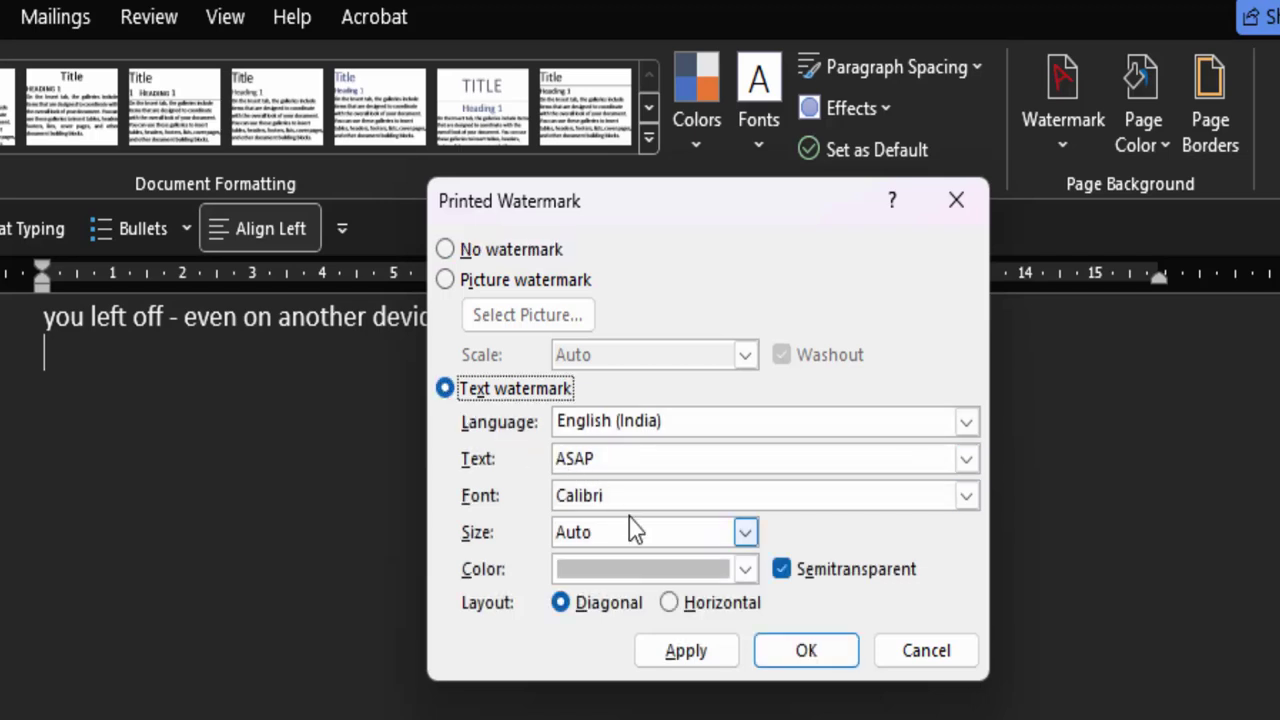
drag(626, 458, 460, 458)
key(BackSpace)
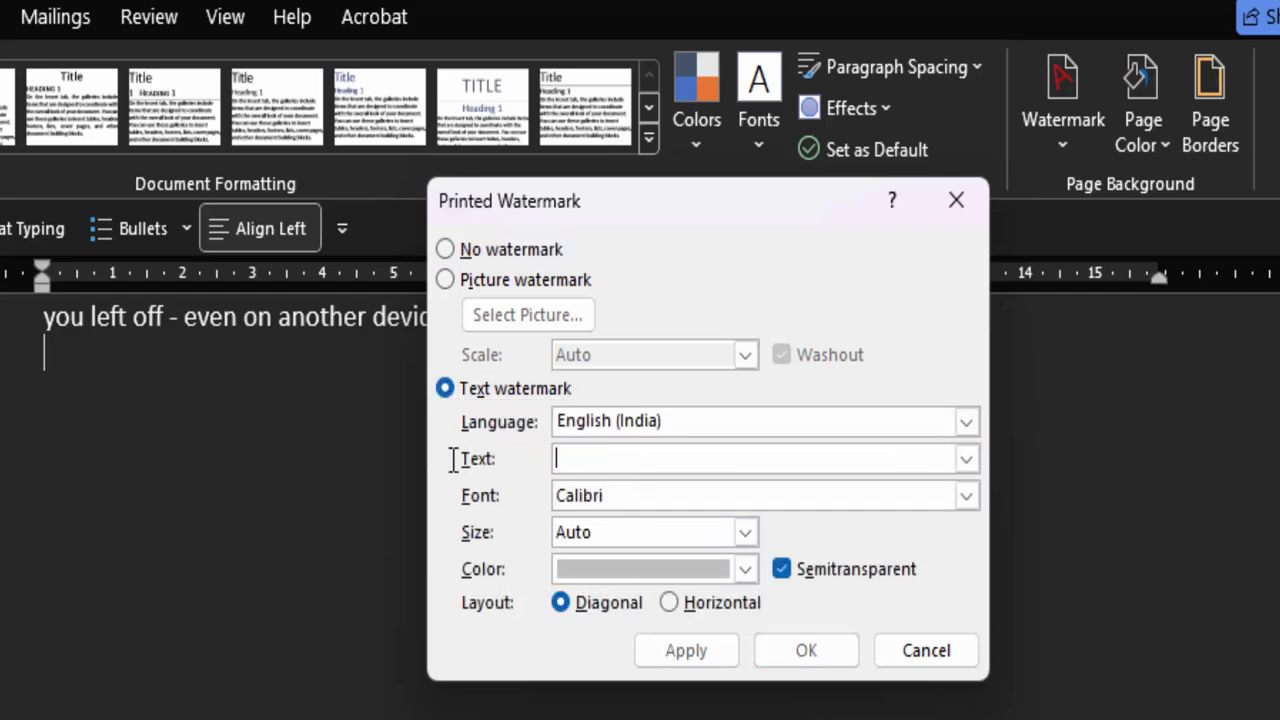
text(Priyans)
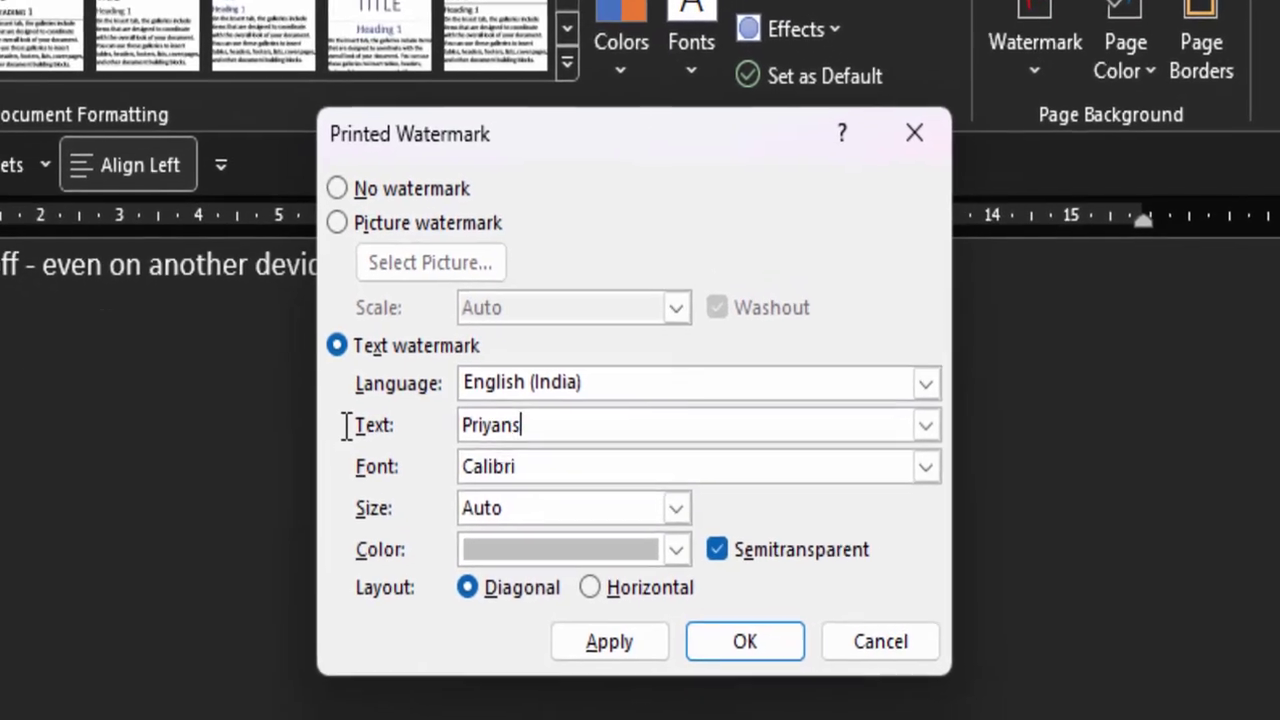
text(hu)
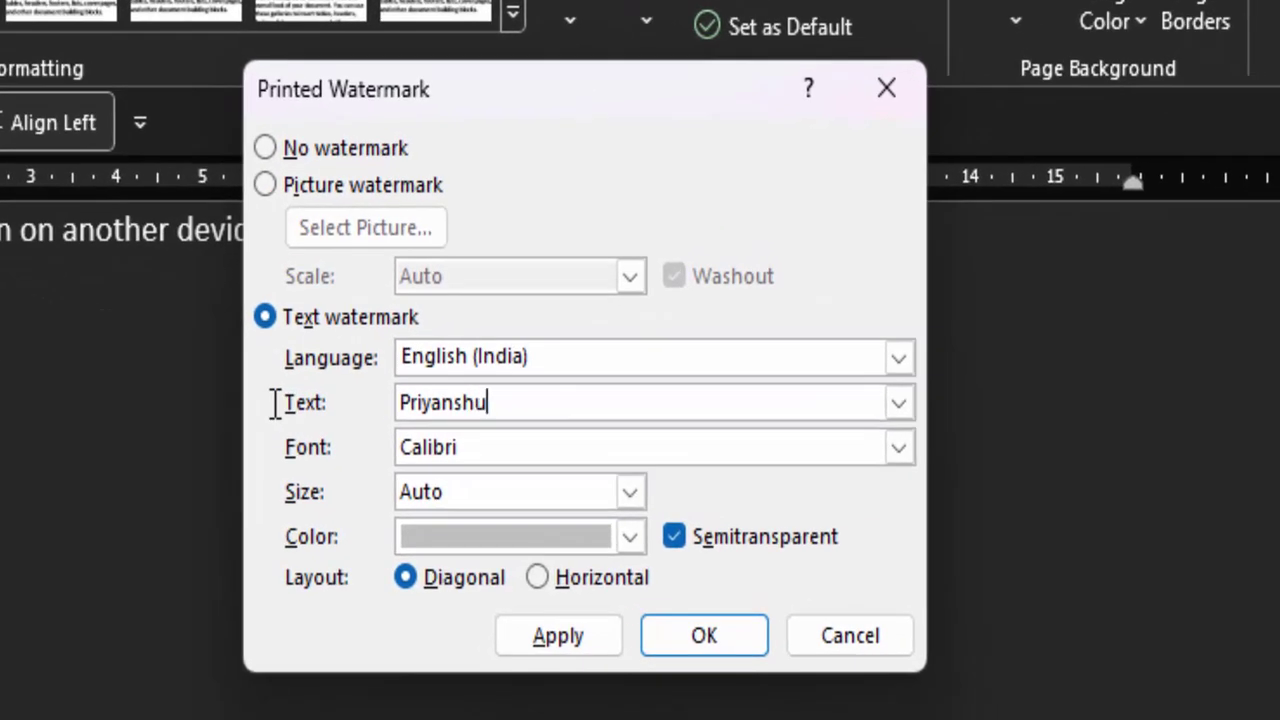
key(Return)
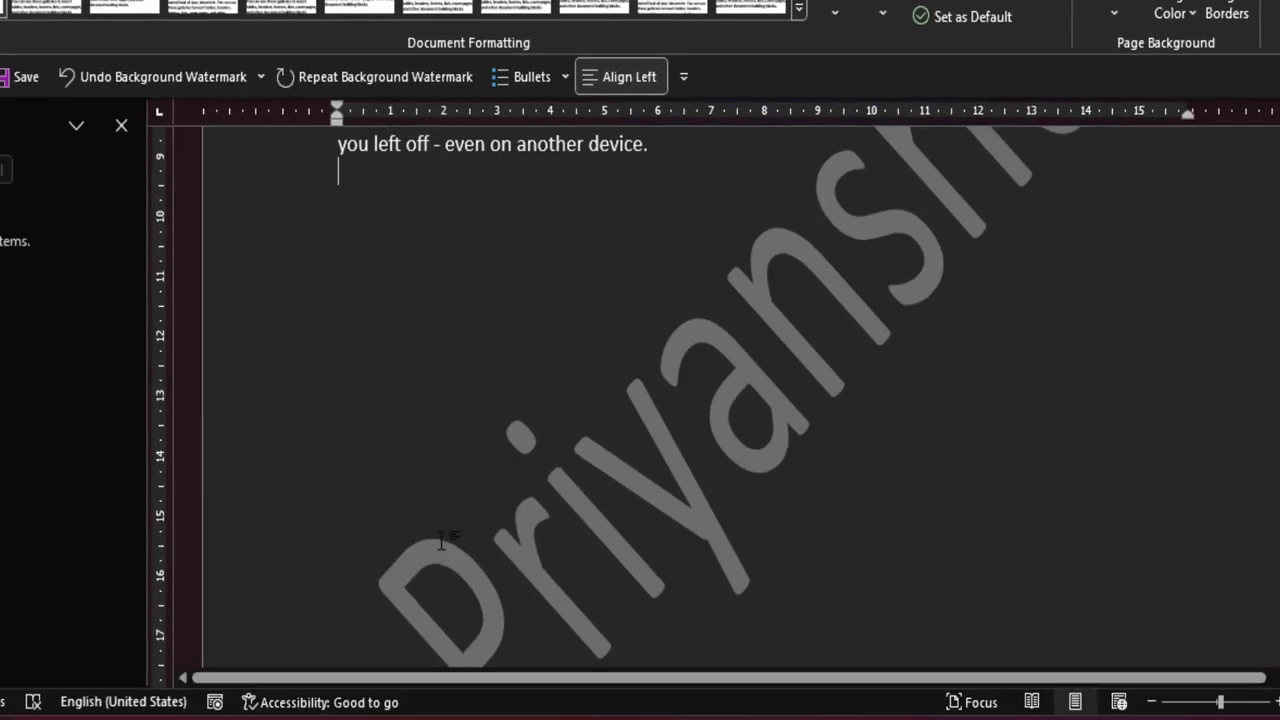
Type =rand on the last empty line to generate another set of sample paragraphs
text(=ra)
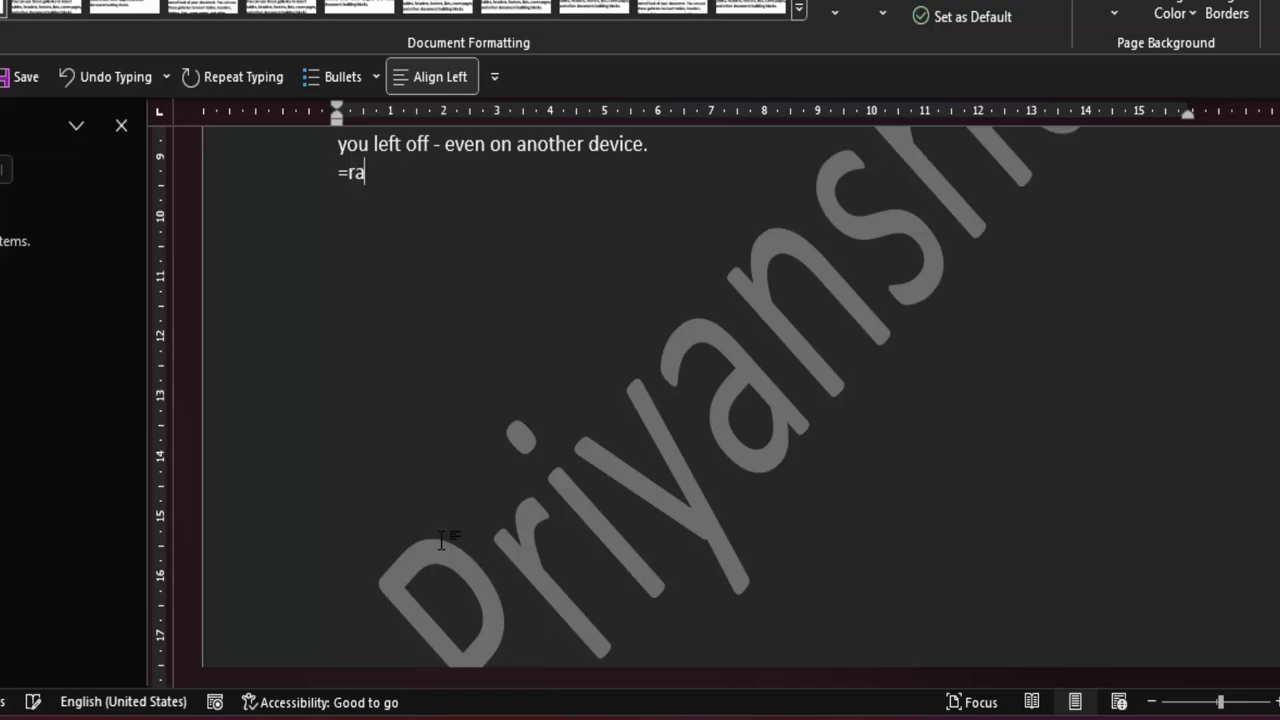
text(nd()
key(Return)
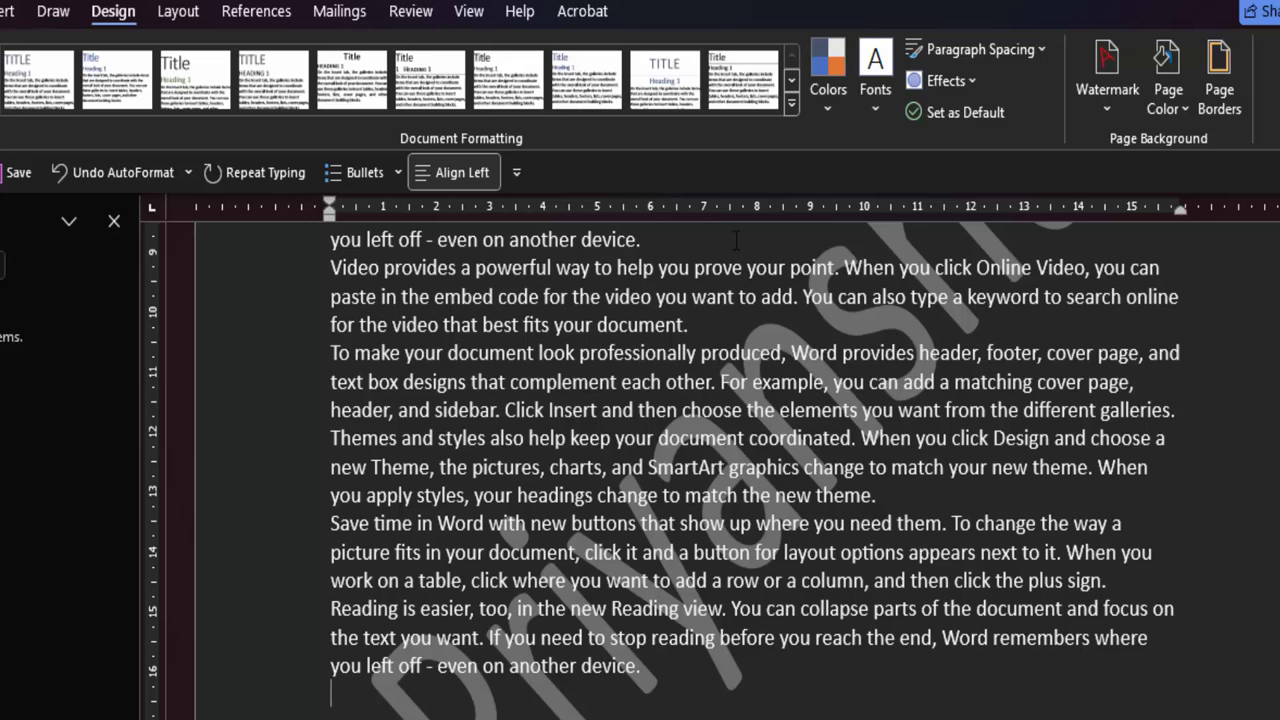
Remove the name watermark, then in Custom Watermark choose Picture watermark
click(1103, 104)
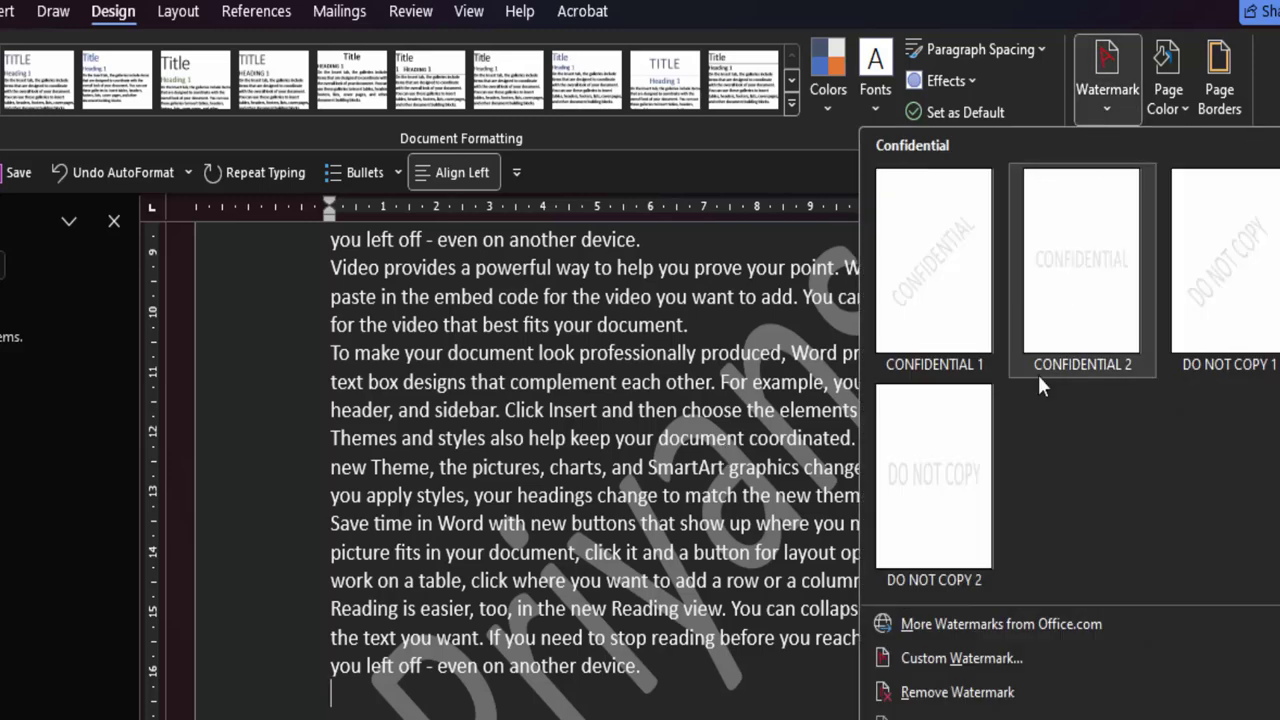
click(997, 704)
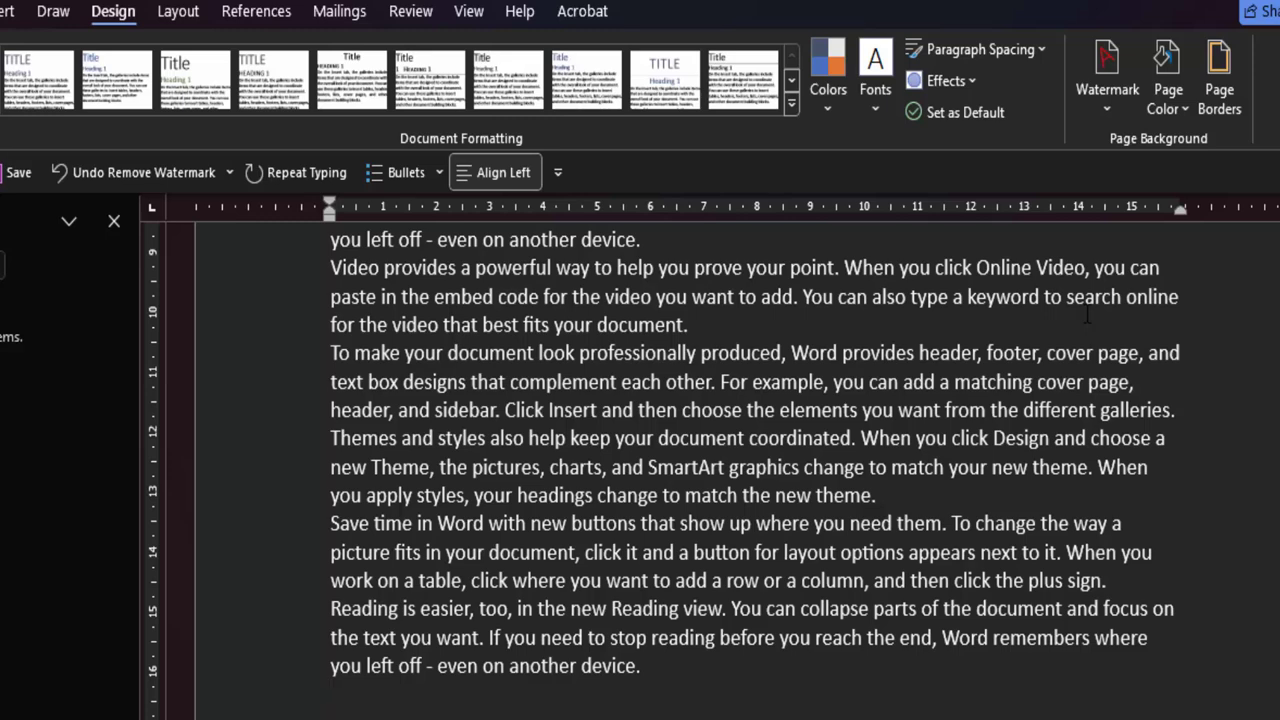
click(1102, 110)
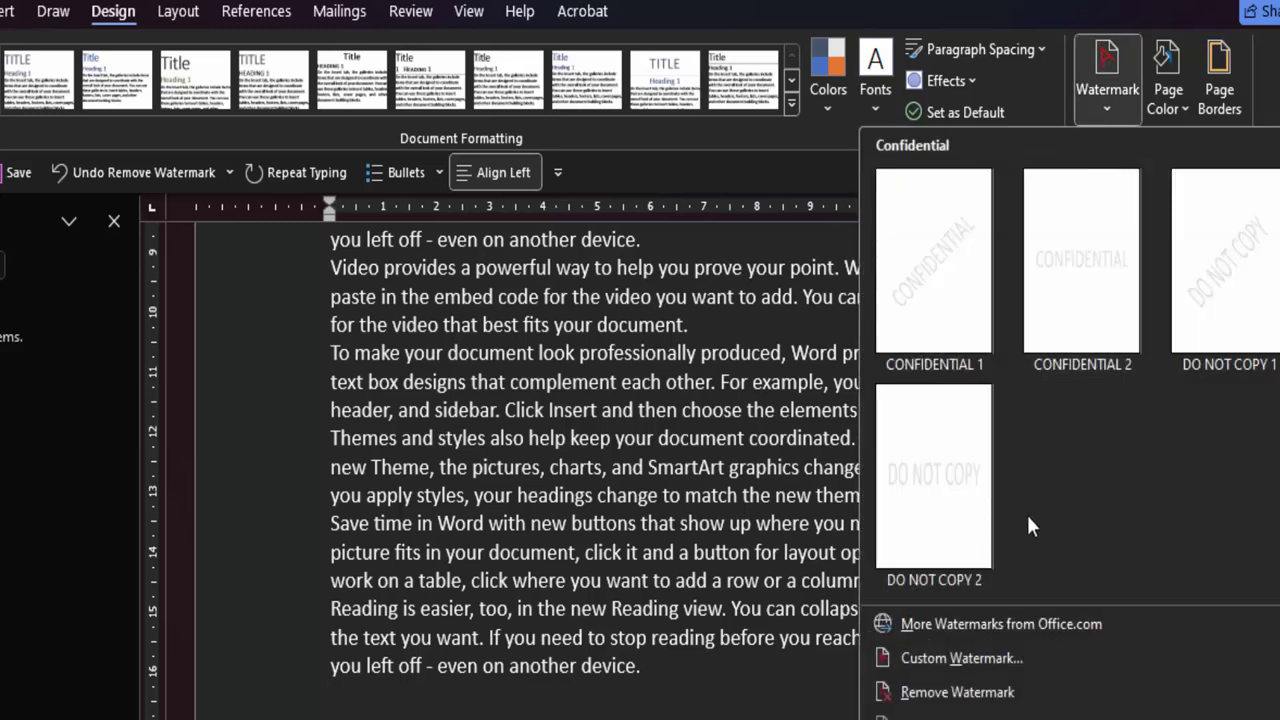
click(962, 658)
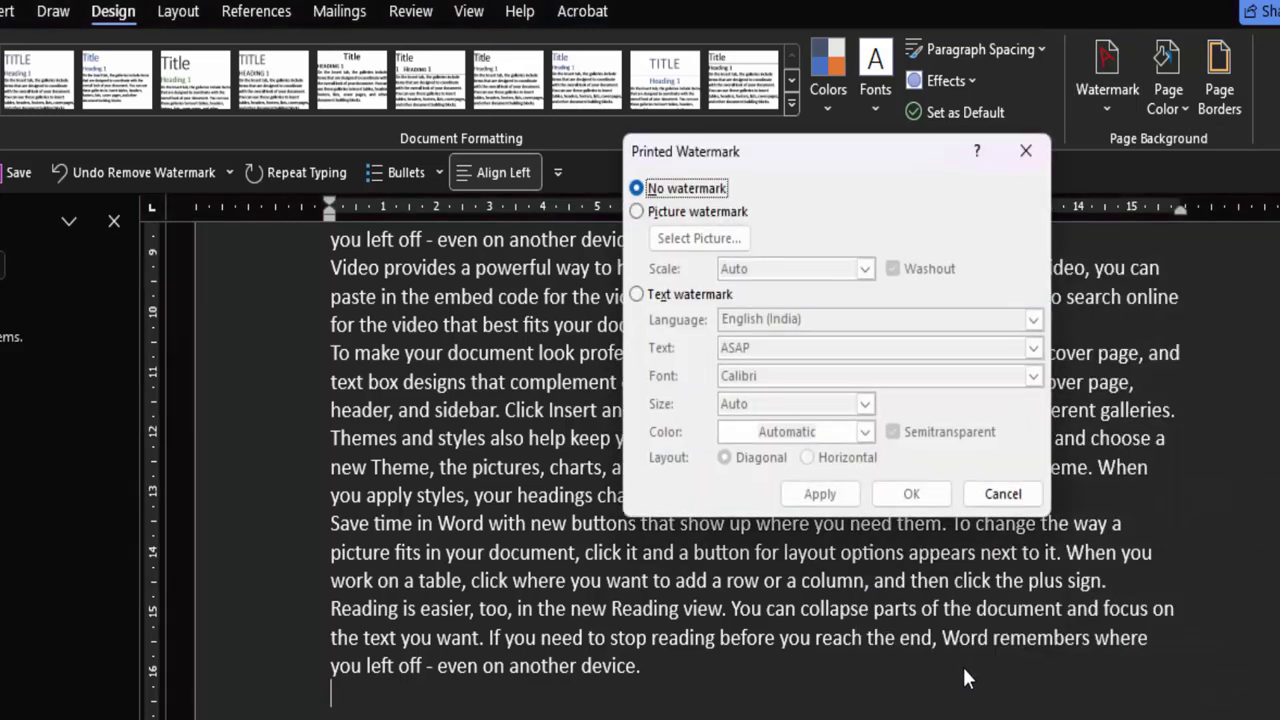
click(637, 212)
Select a picture offline by browsing to the Desktop's Bak folder
click(703, 240)
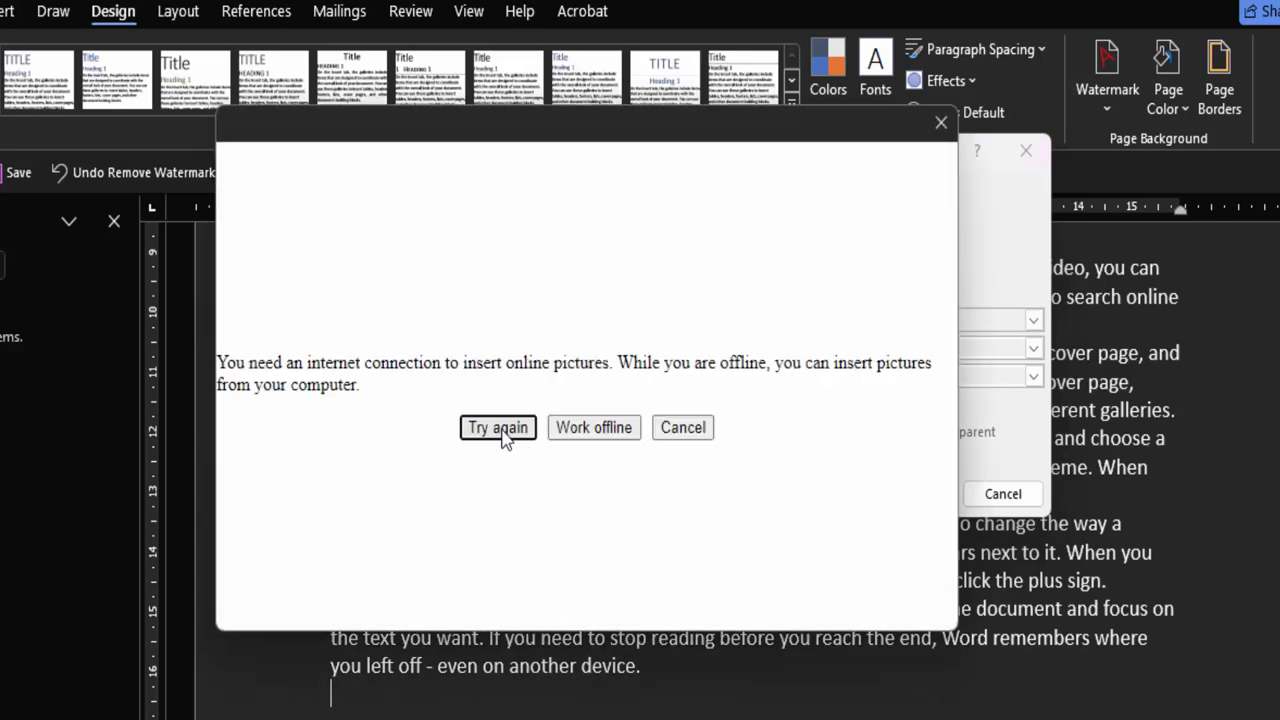
click(595, 440)
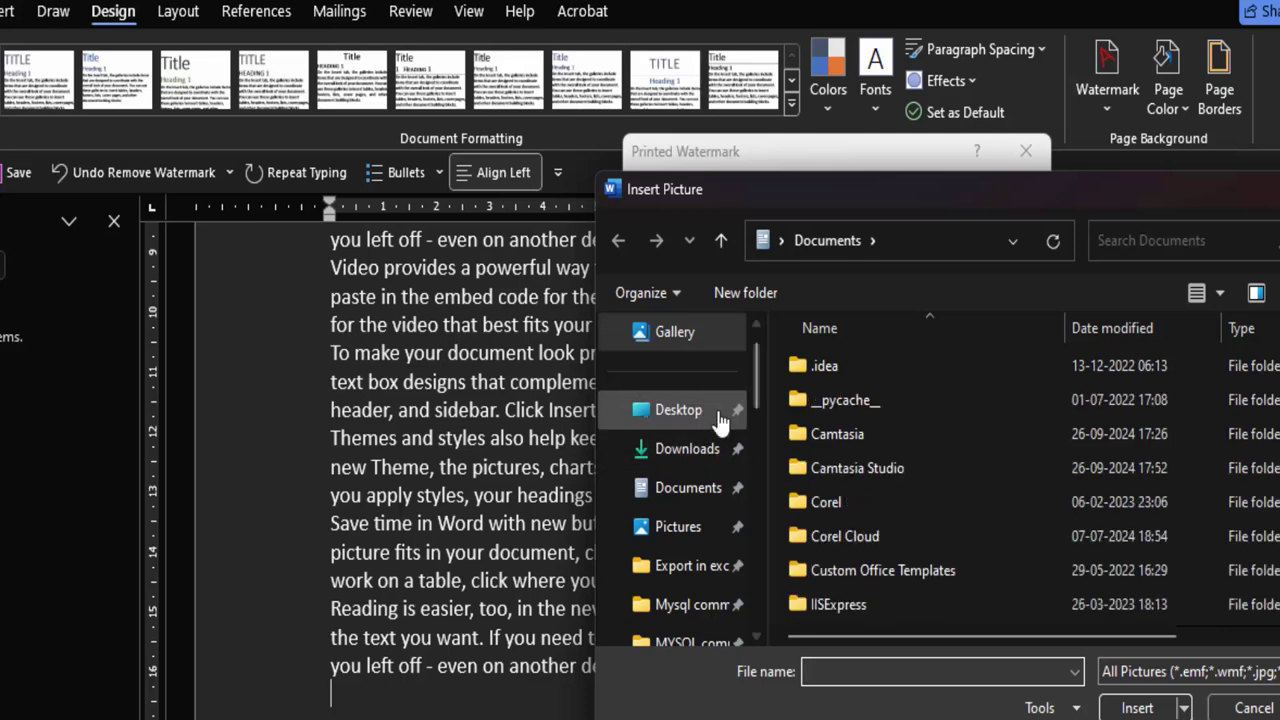
click(680, 411)
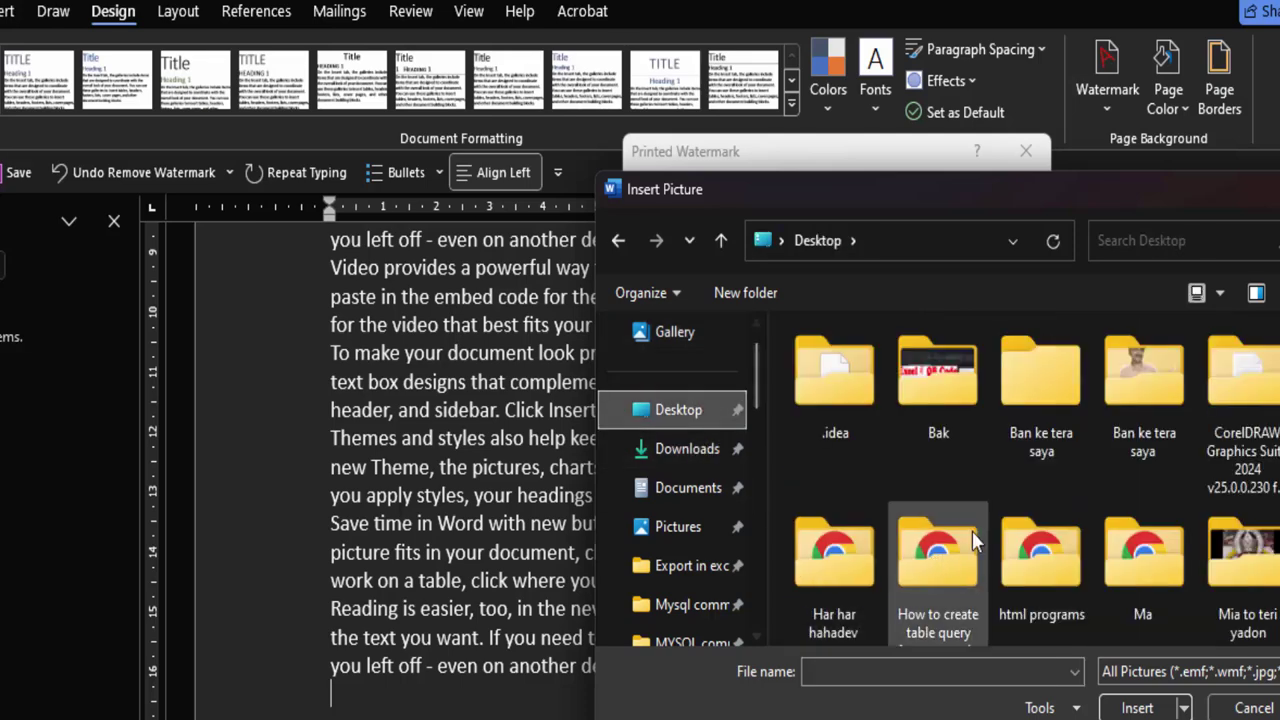
scroll(1000, 510, down, 1)
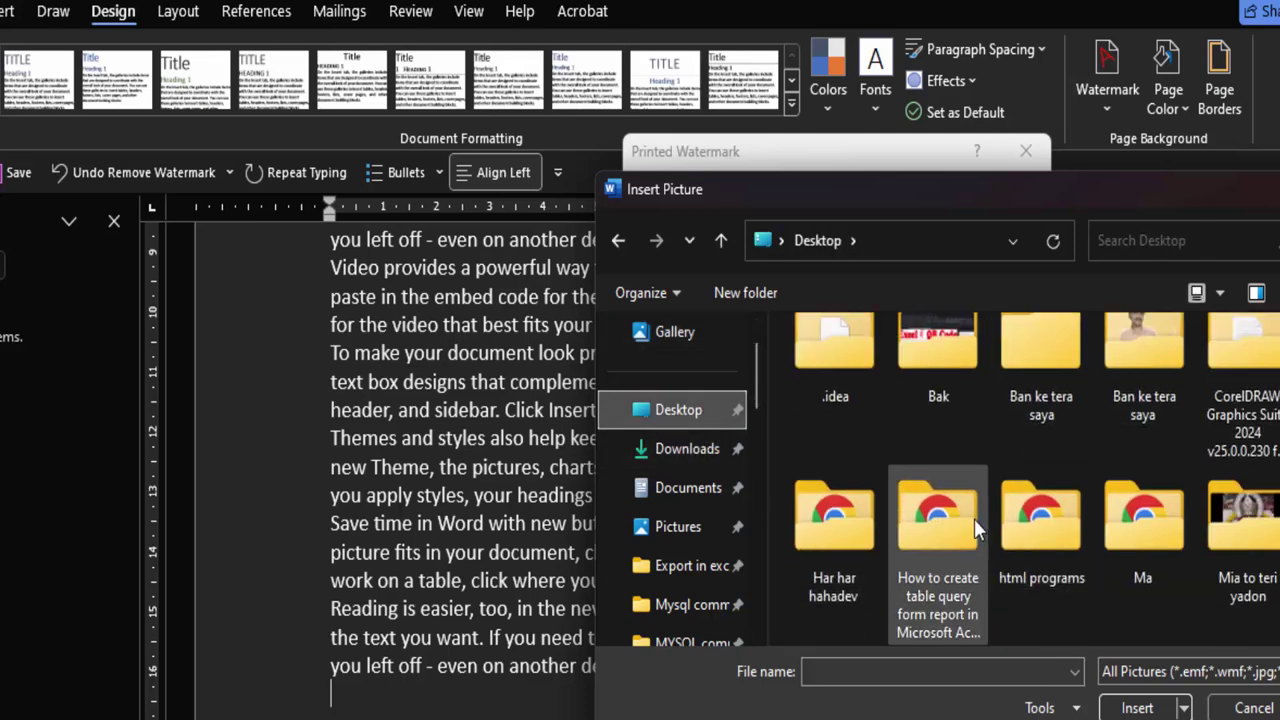
scroll(925, 375, up, 1)
double_click(935, 375)
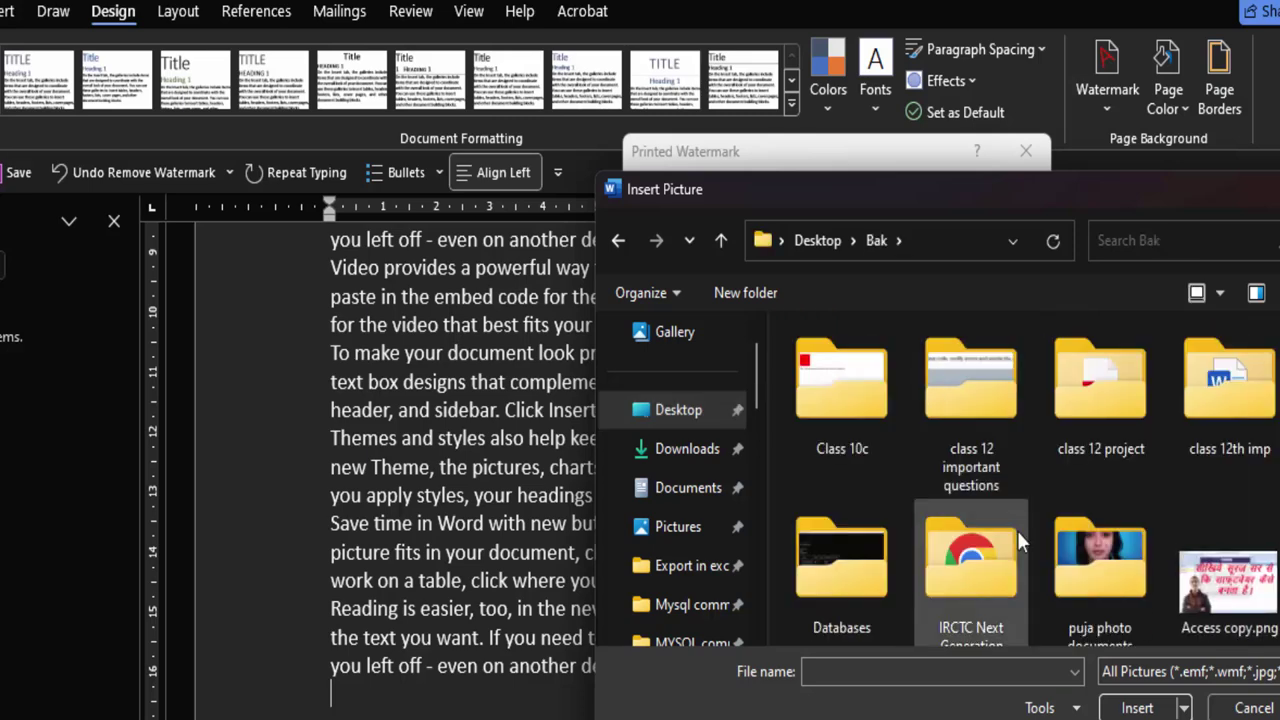
Use Access copy.png as the watermark picture, apply it and close the dialog
click(1188, 492)
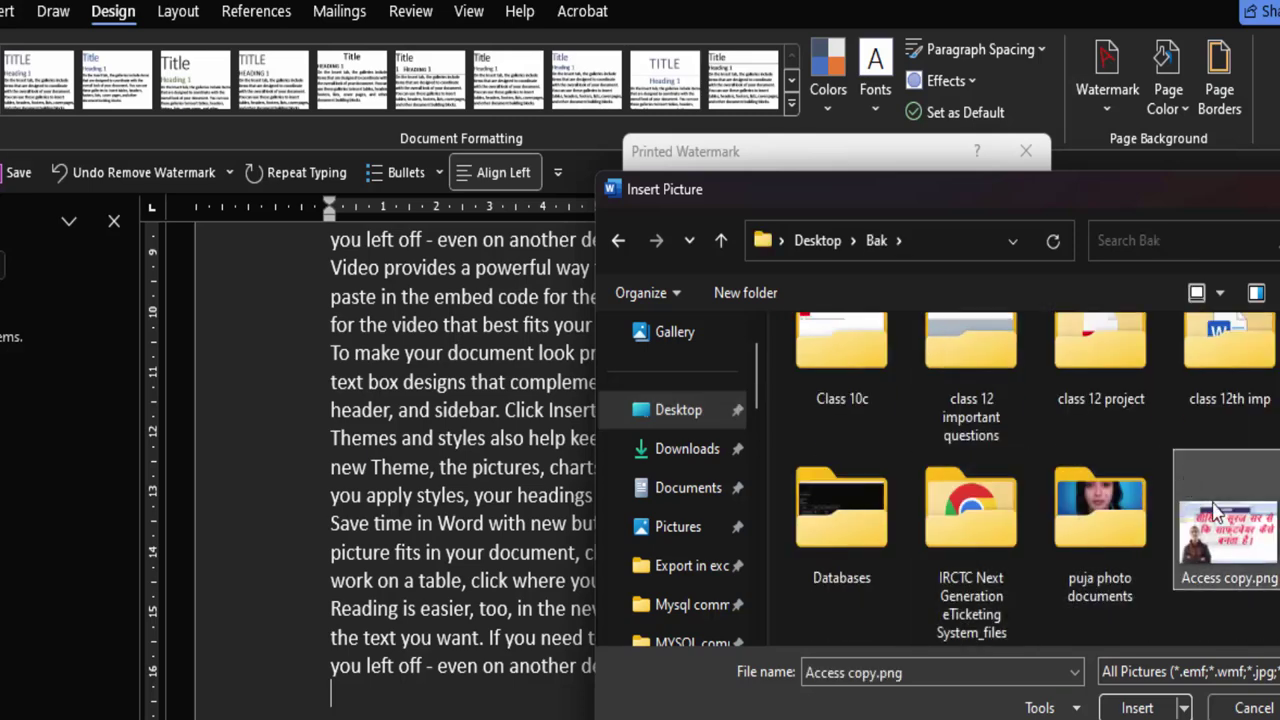
double_click(1215, 512)
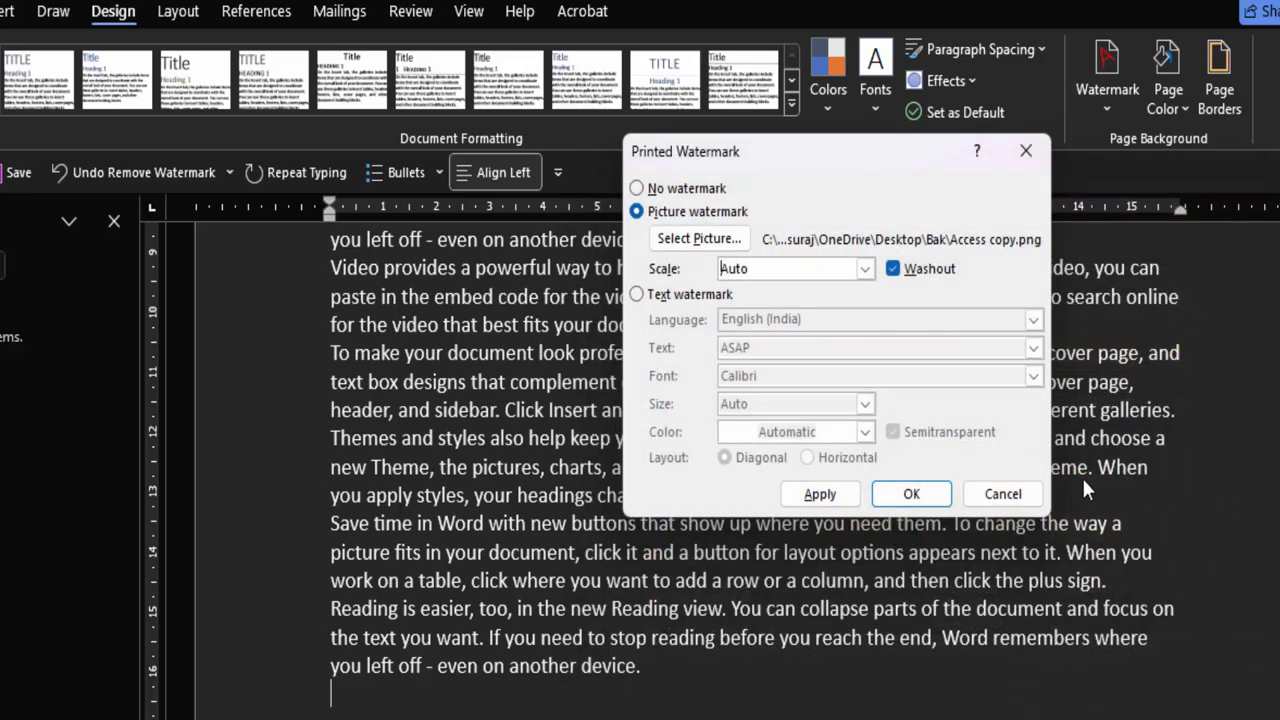
click(810, 494)
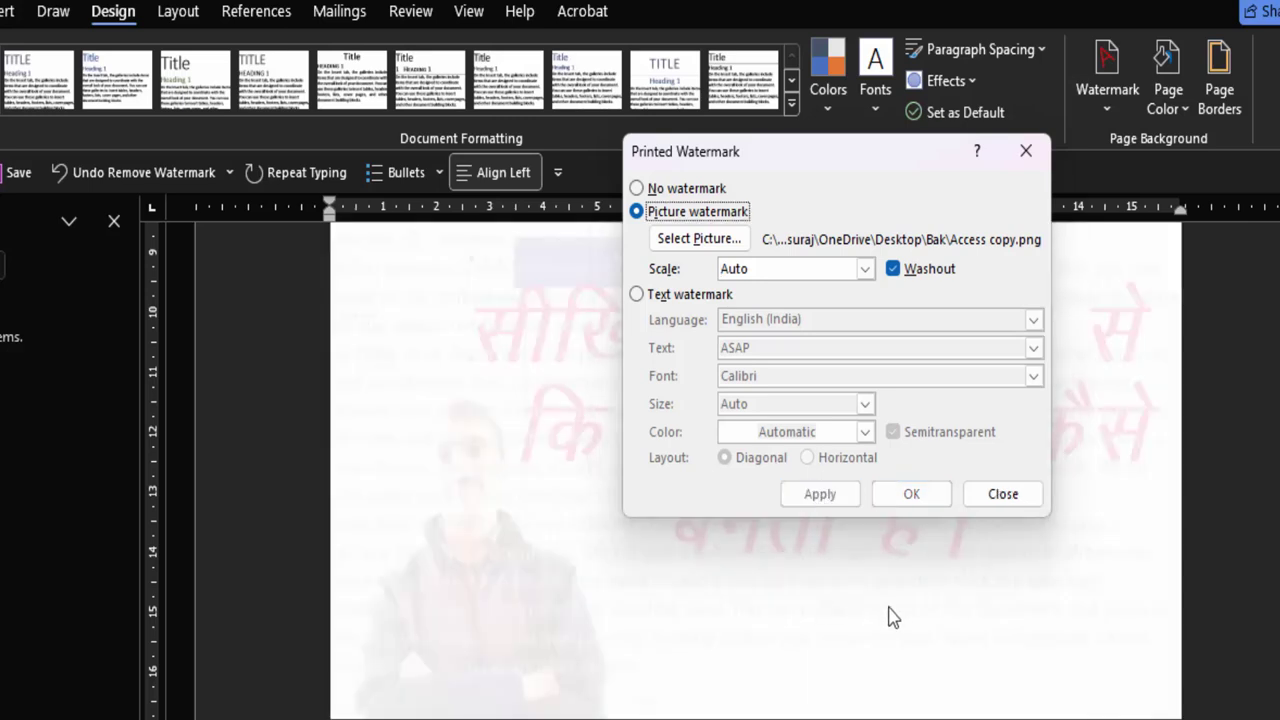
click(1003, 494)
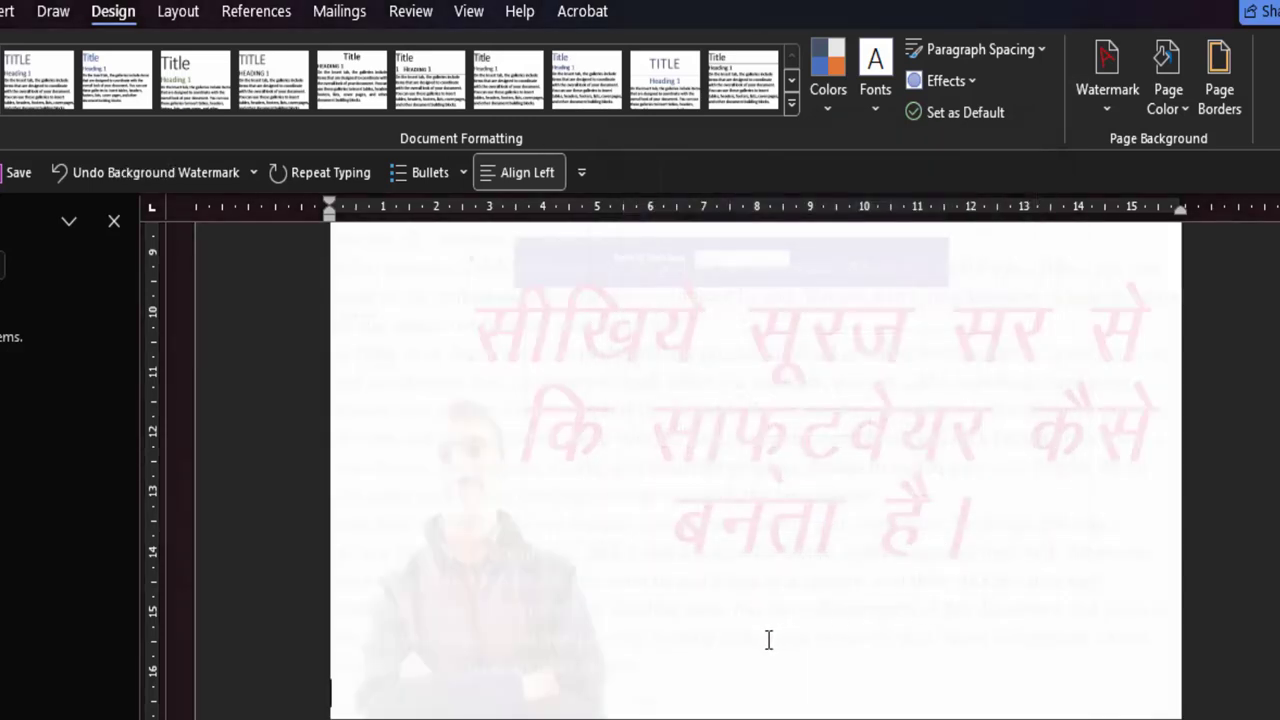
Type a stray letter 'a' into the watermarked page
scroll(769, 640, up, 4)
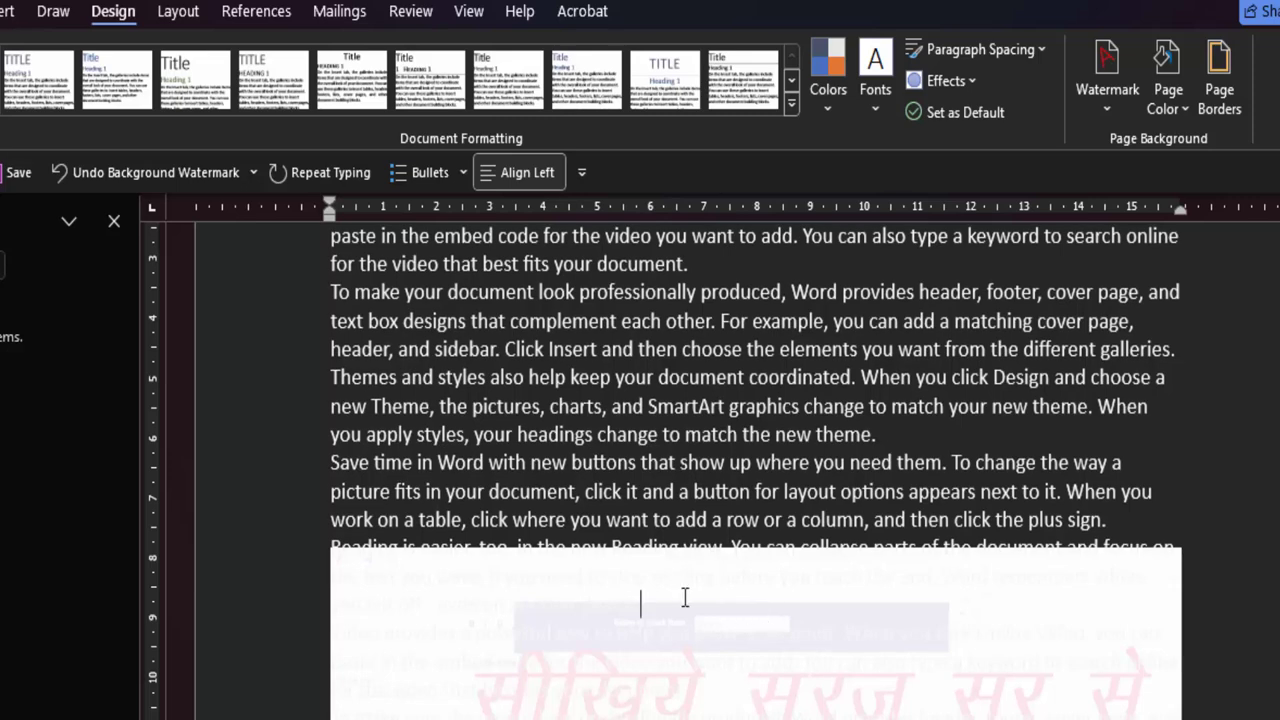
click(585, 586)
text(a)
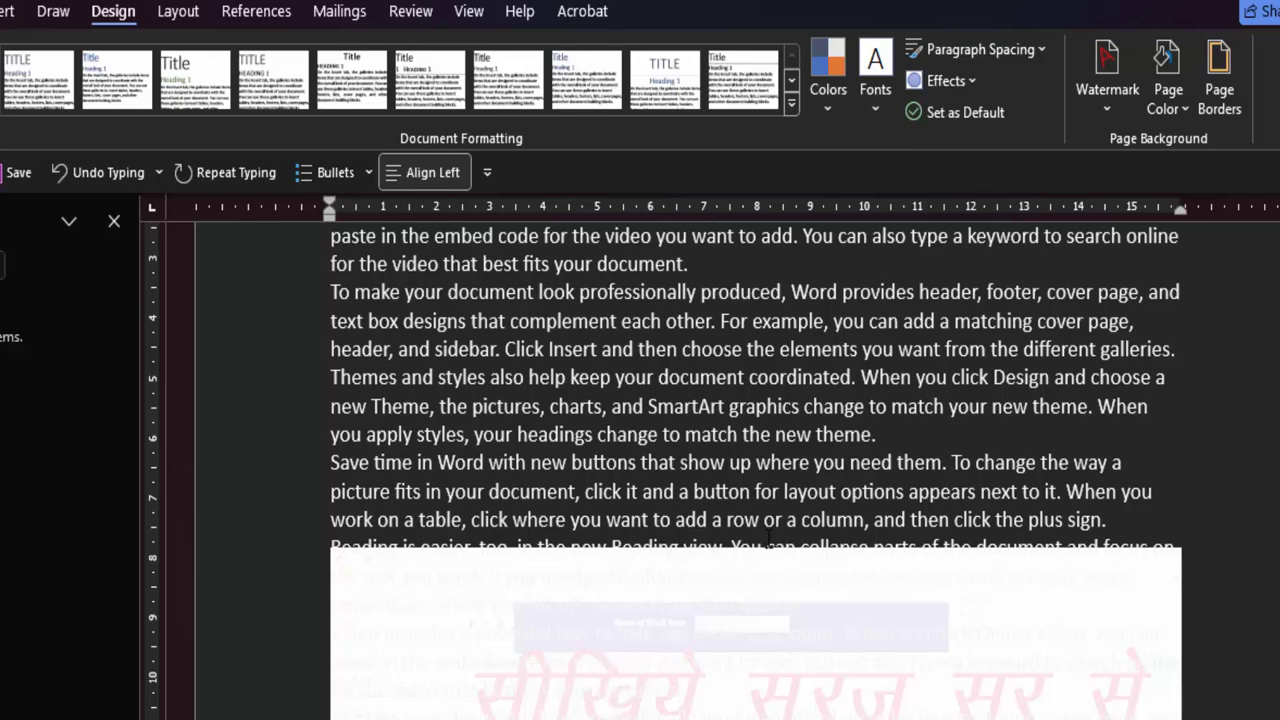
Colour the paragraph starting 'Save time in Word' red
scroll(857, 607, down, 1)
scroll(857, 607, down, 2)
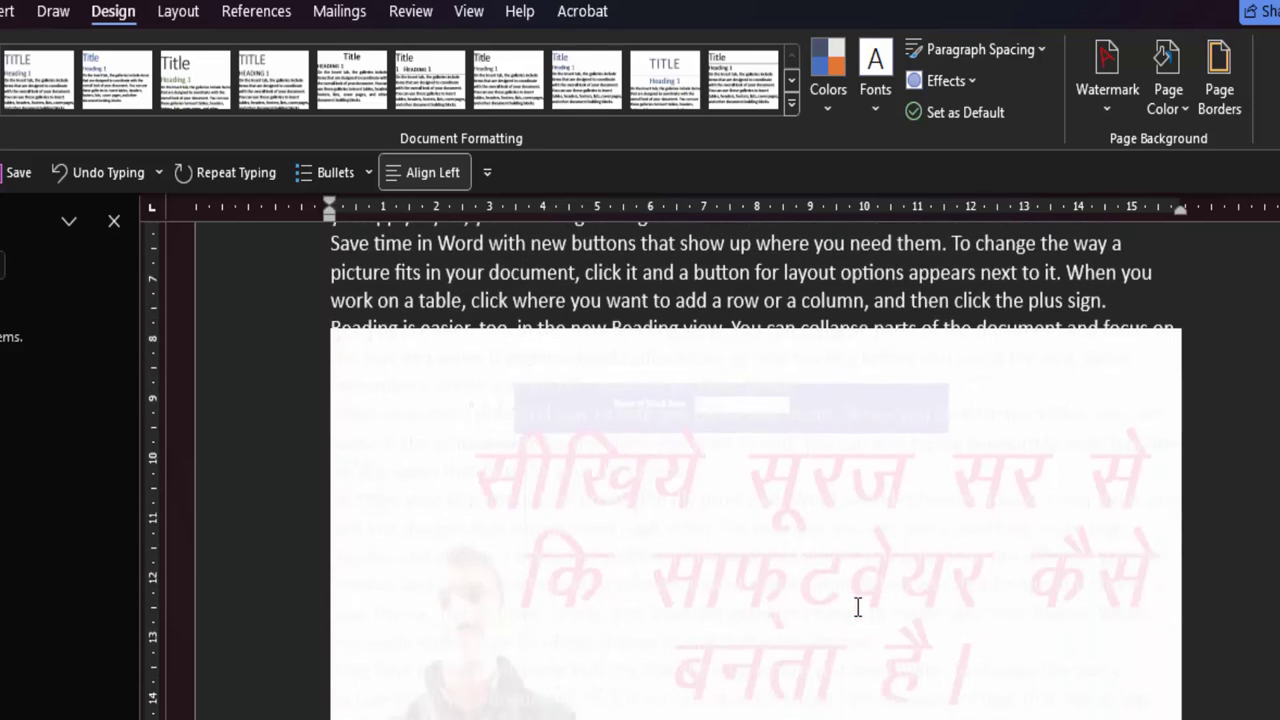
click(737, 364)
drag(453, 382, 228, 252)
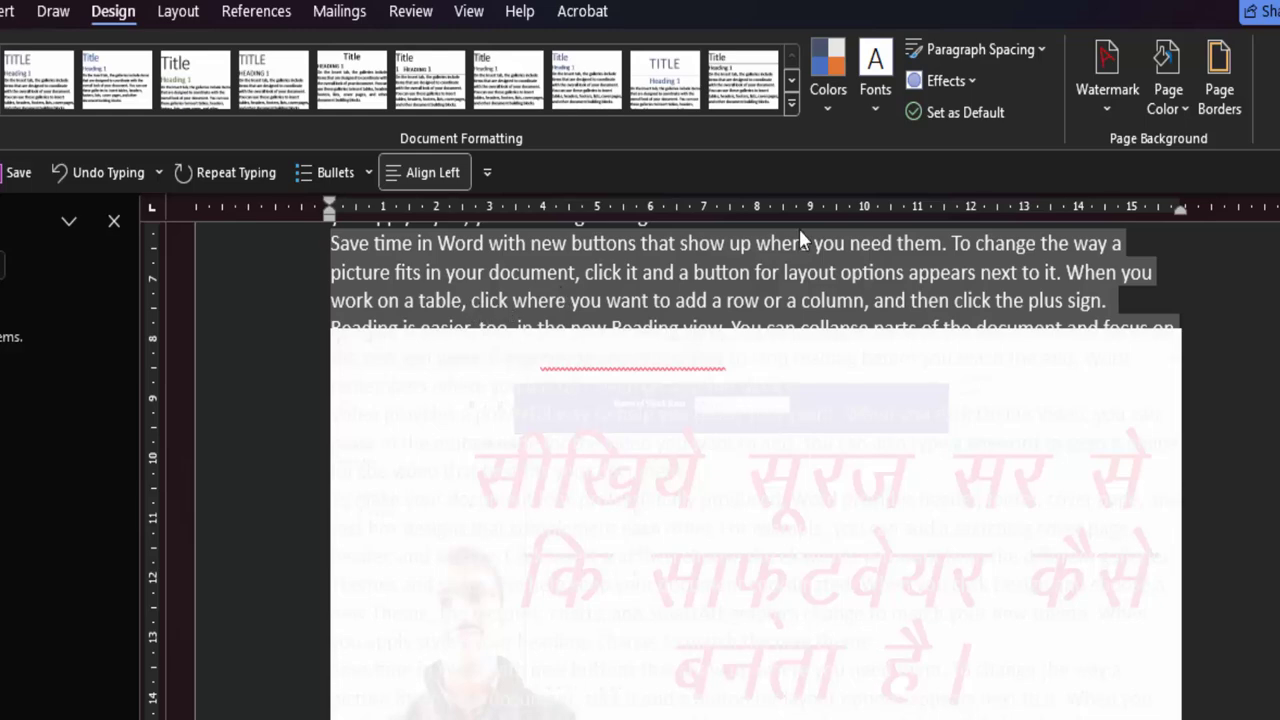
click(4, 10)
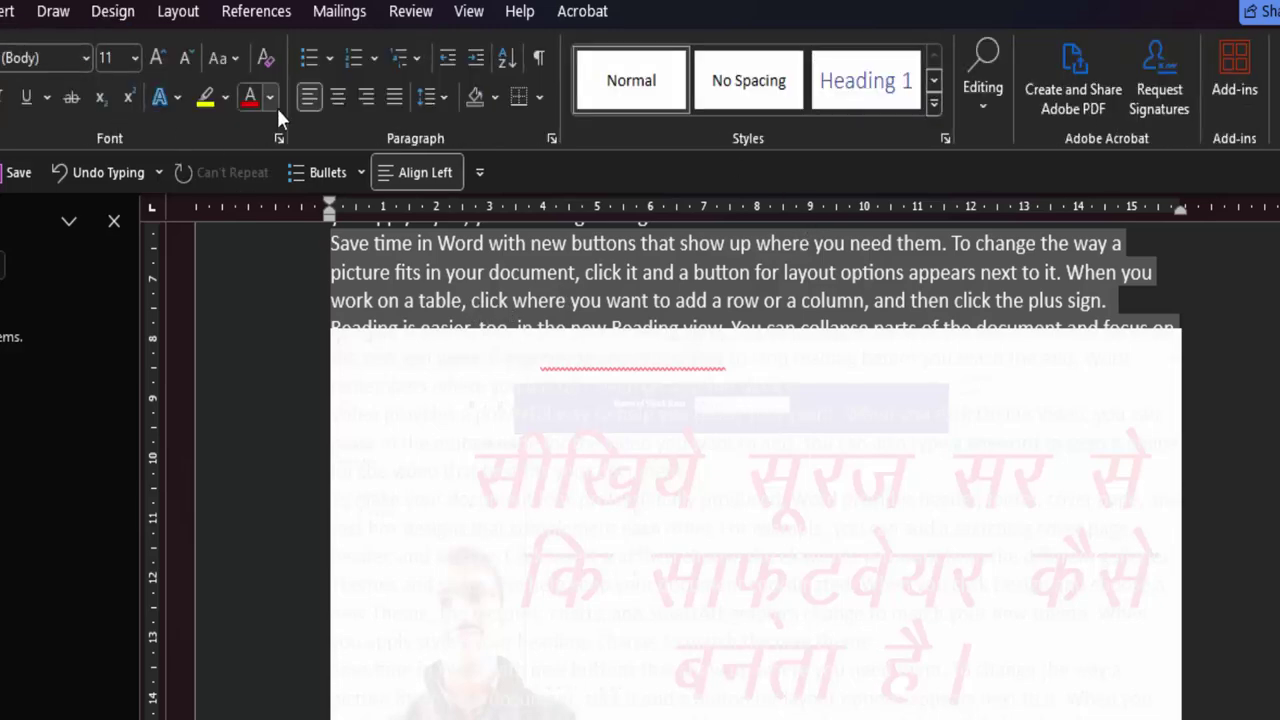
click(250, 104)
click(591, 420)
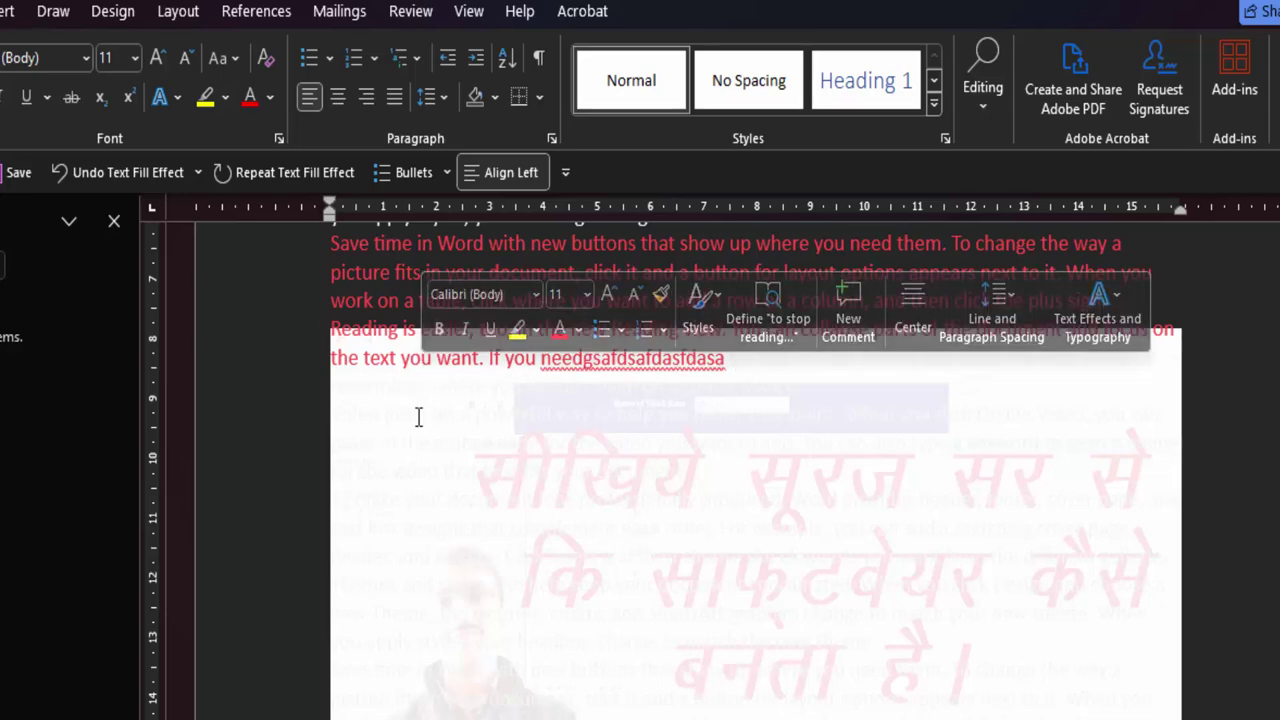
Add a line break and colour a word further down the document red
scroll(700, 590, down, 3)
scroll(631, 445, down, 1)
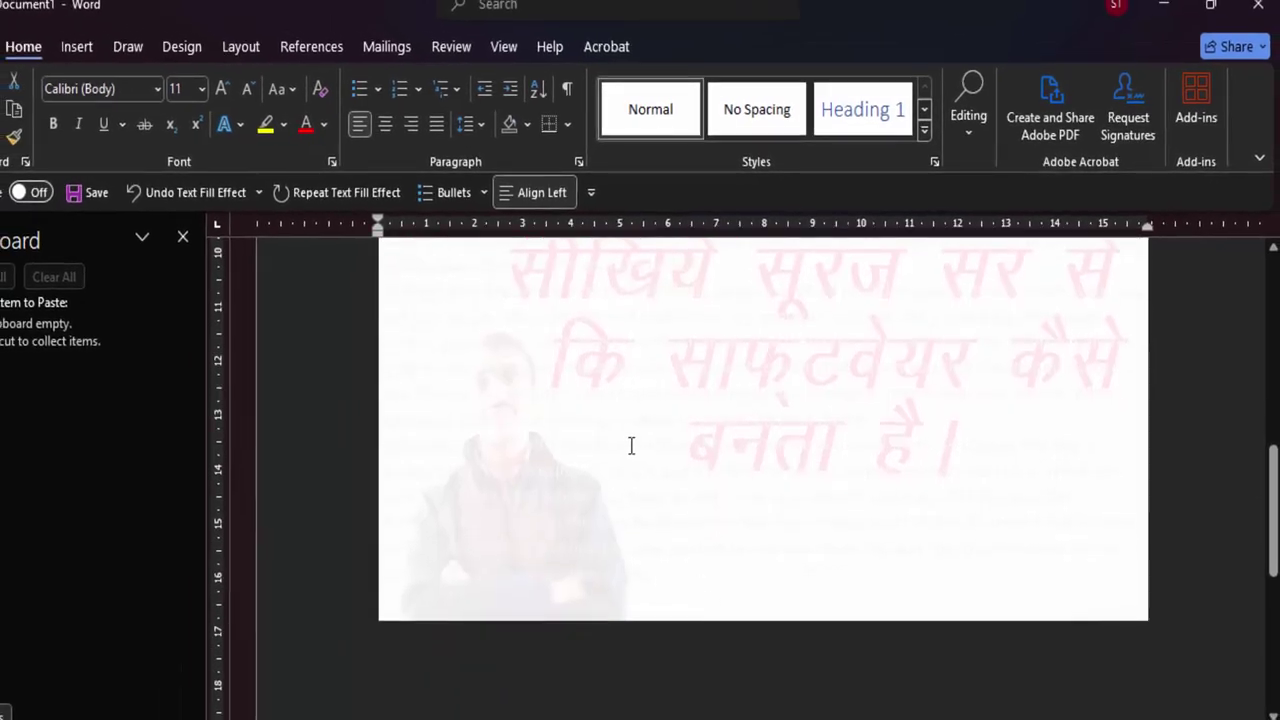
key(Return)
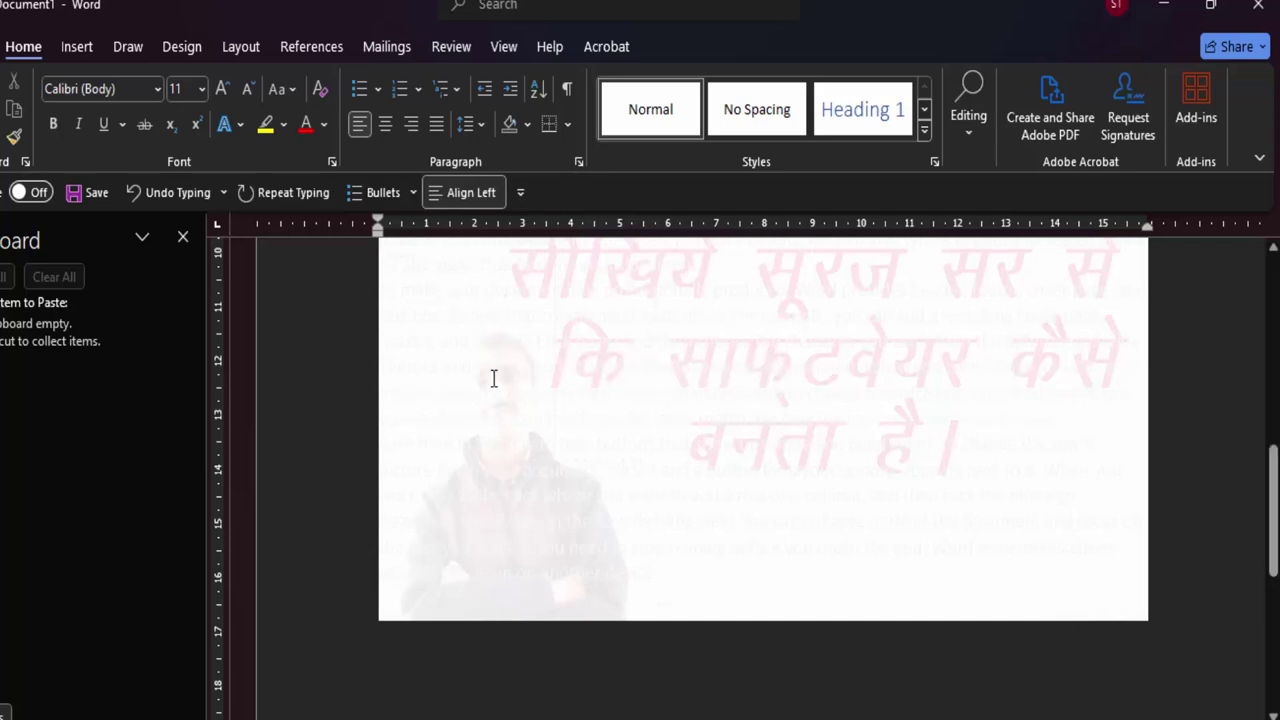
double_click(266, 345)
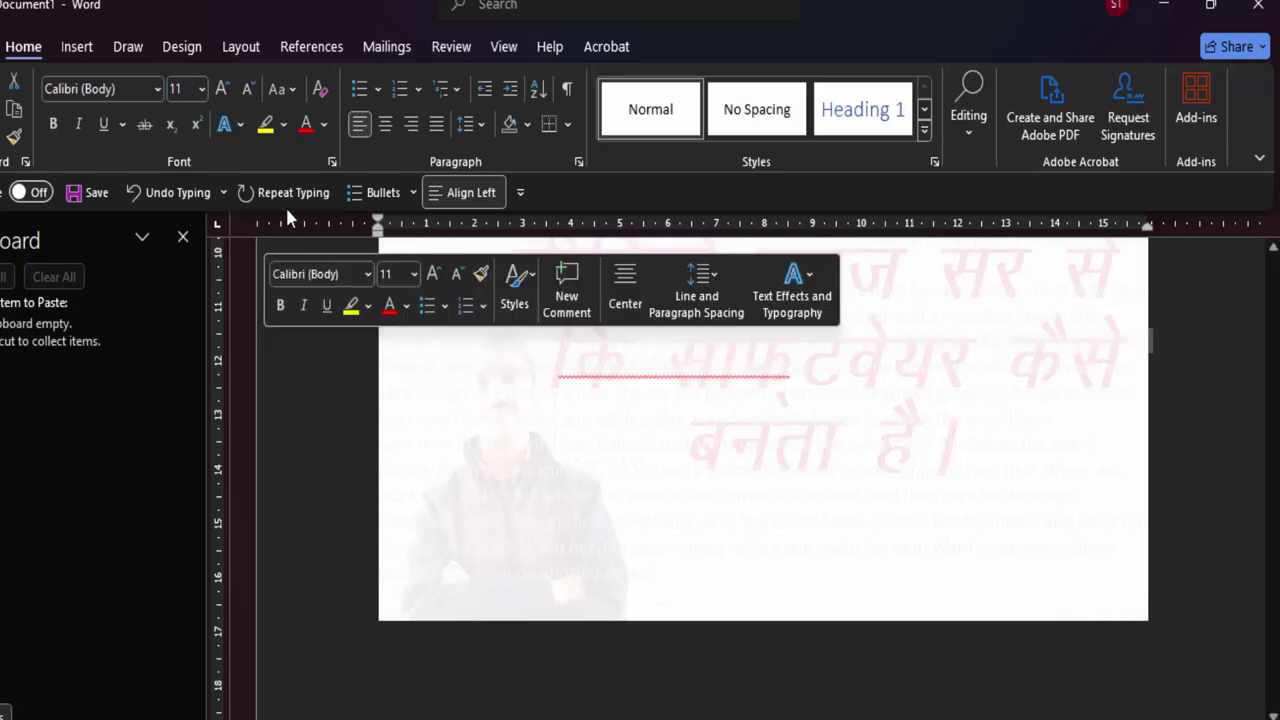
click(306, 124)
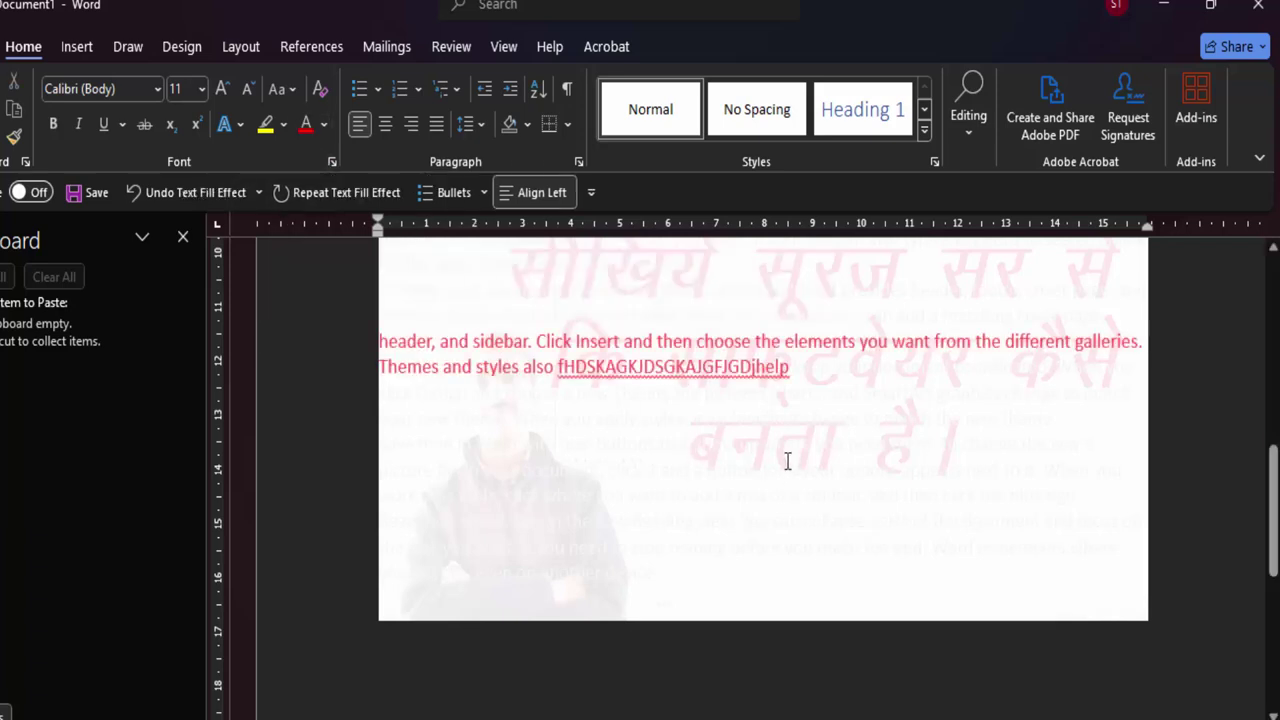
scroll(787, 461, up, 1)
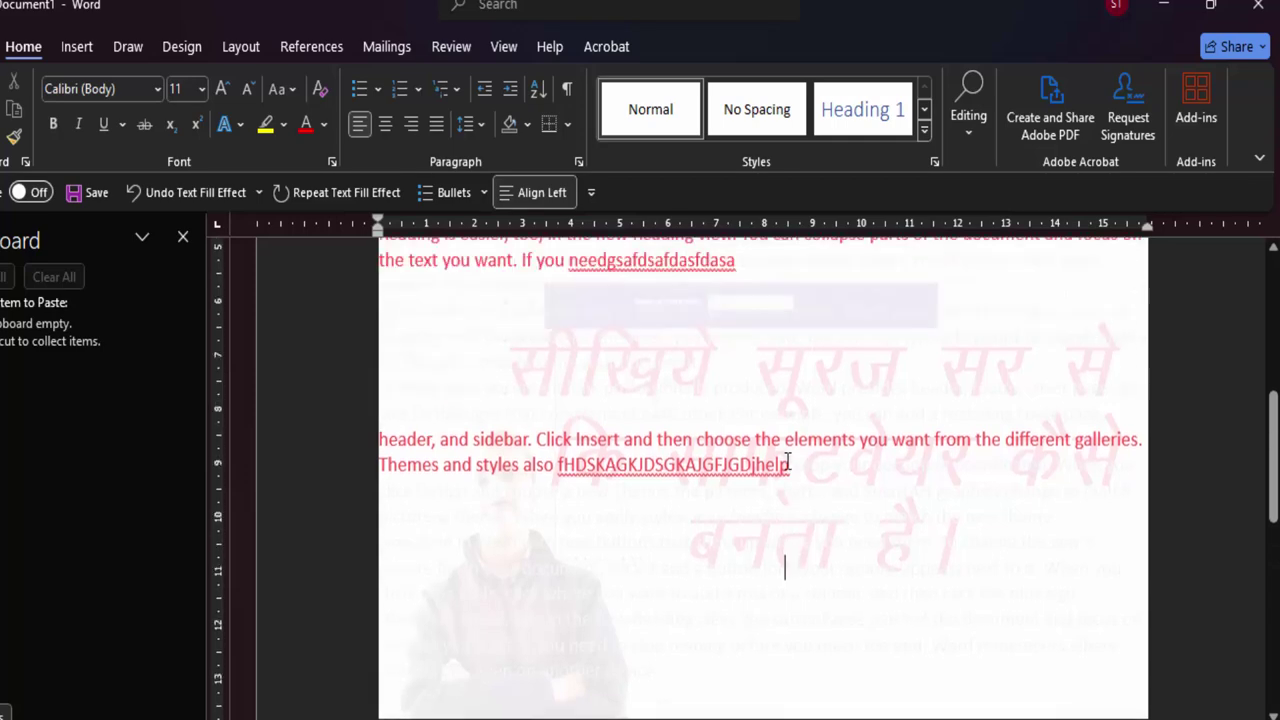
scroll(787, 500, up, 4)
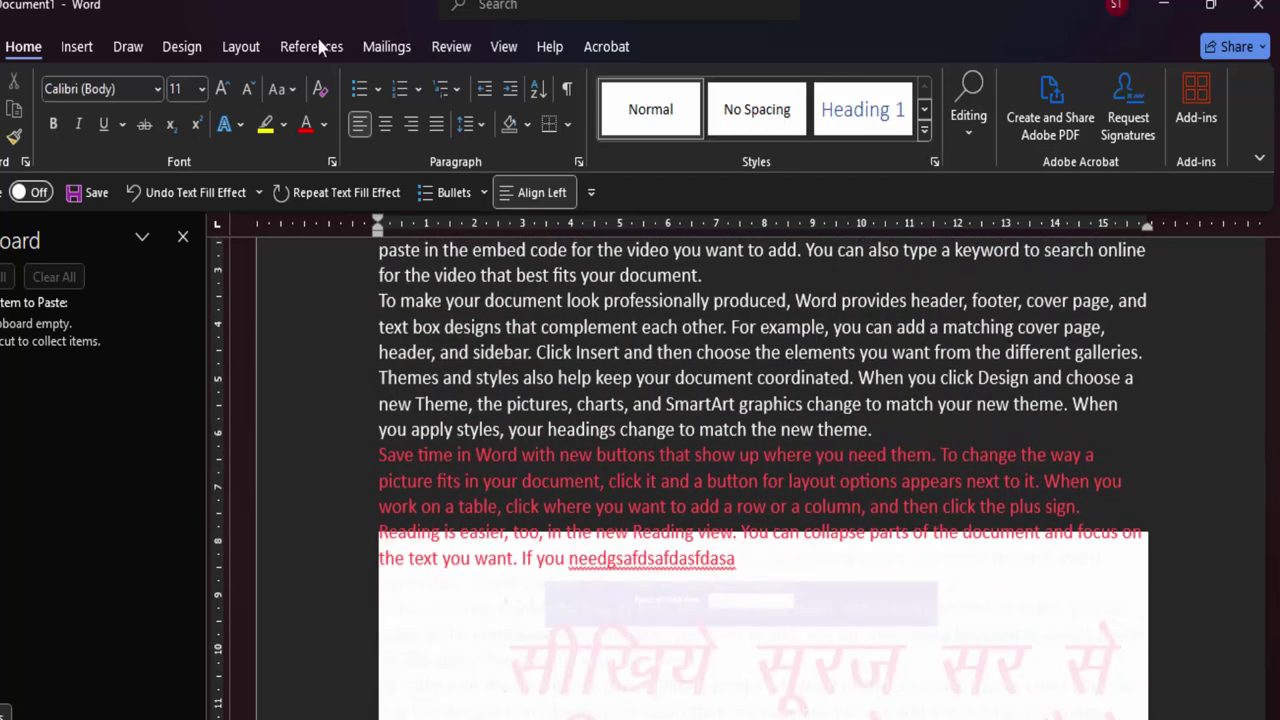
Remove the picture watermark from the document and bring the Watermark gallery back up
click(195, 47)
click(1105, 108)
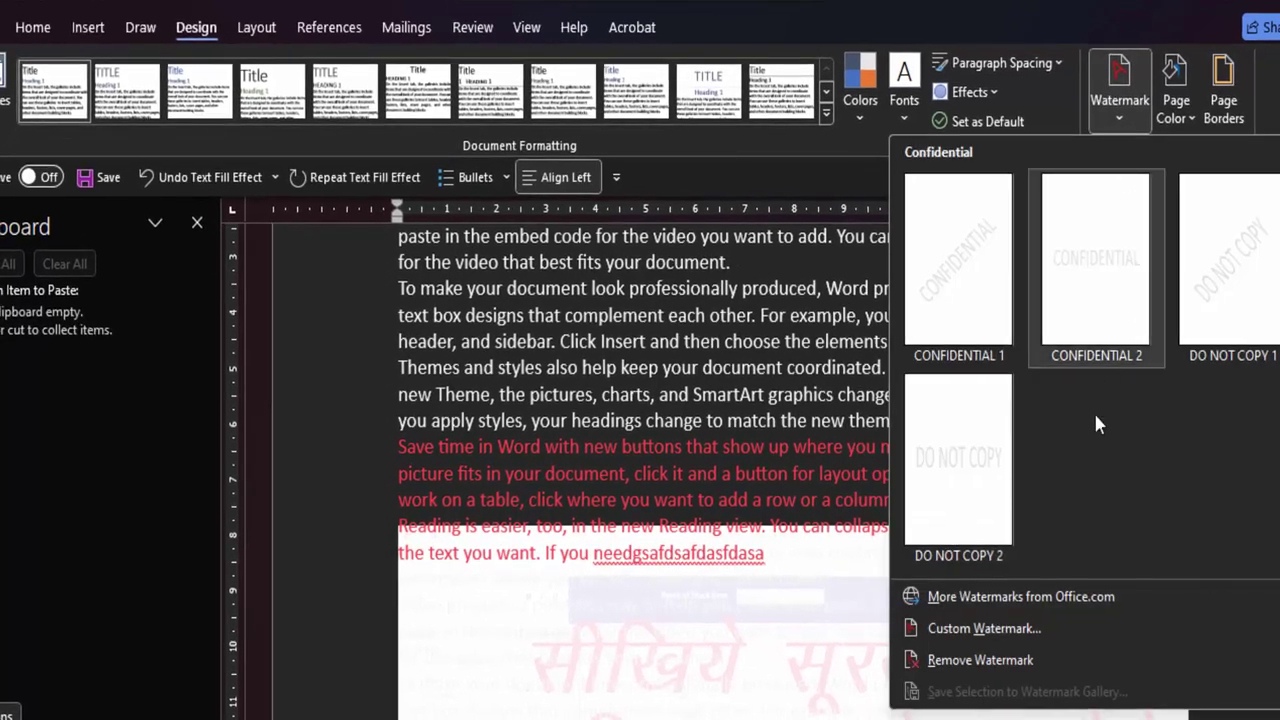
click(1050, 660)
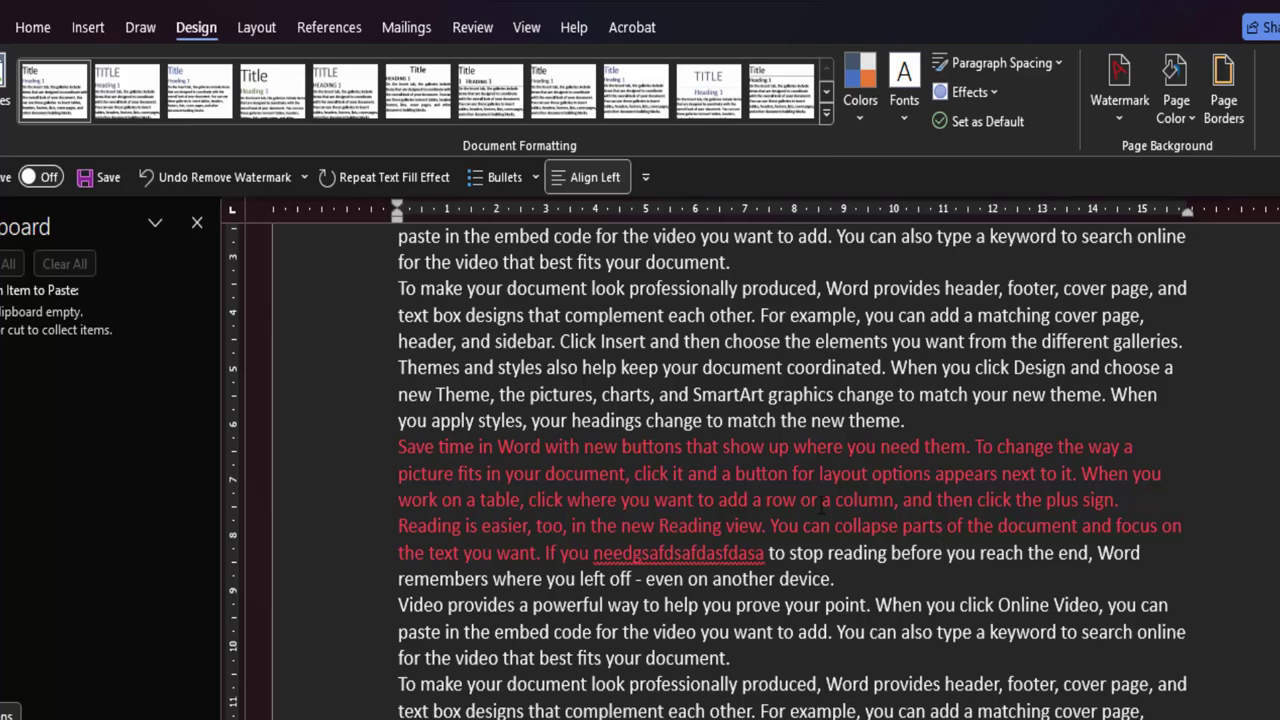
click(1119, 118)
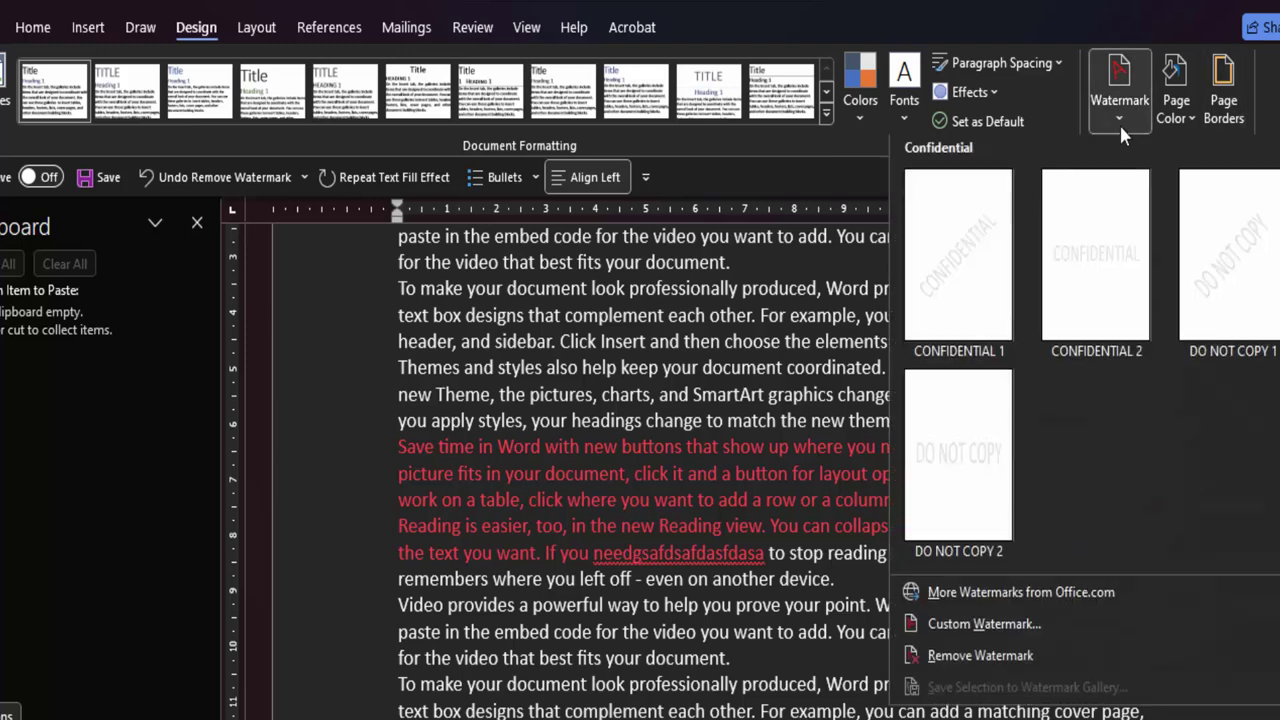
Apply a light-orange text watermark reading 'CBSE' in the Printed Watermark dialog
click(984, 628)
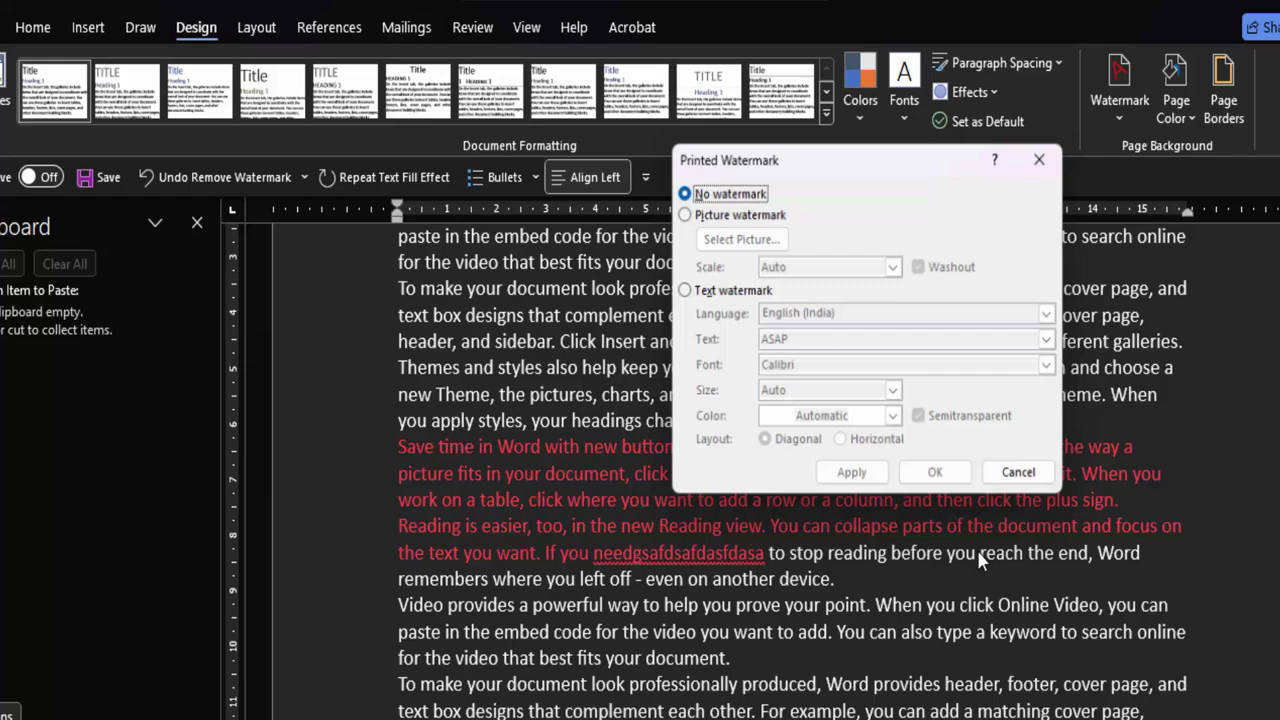
click(723, 295)
double_click(806, 341)
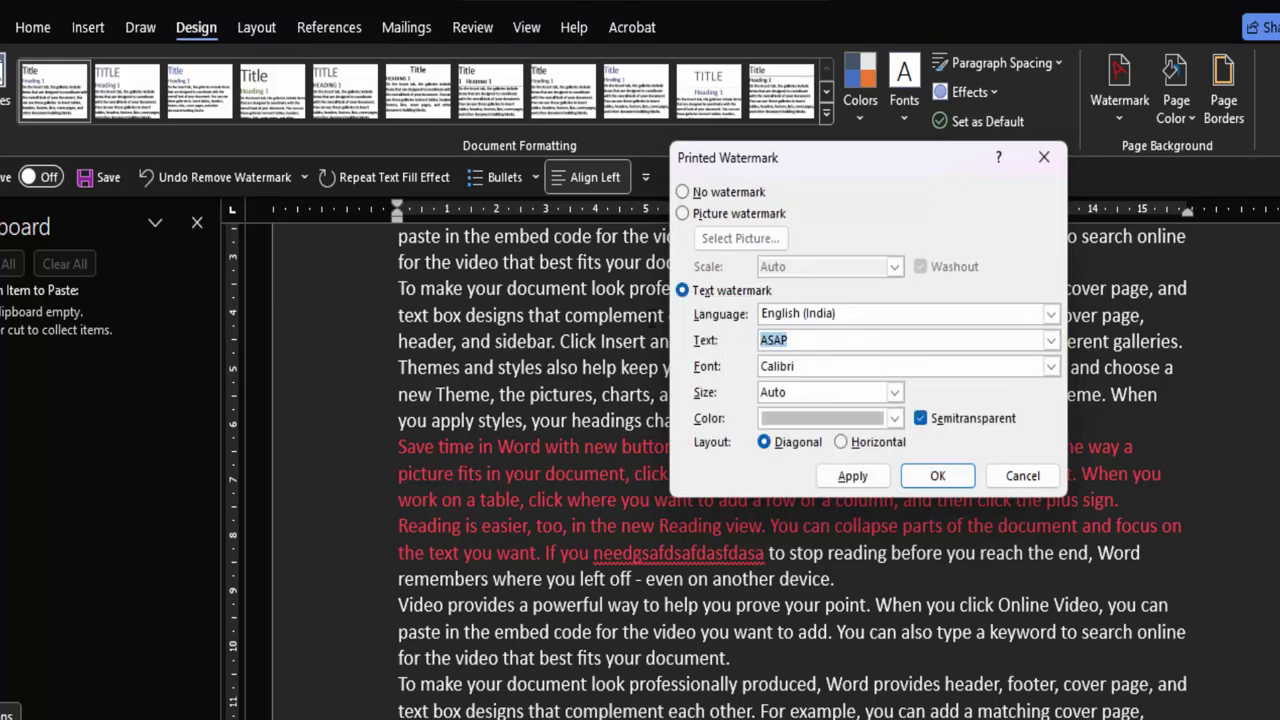
key(BackSpace)
text(CB)
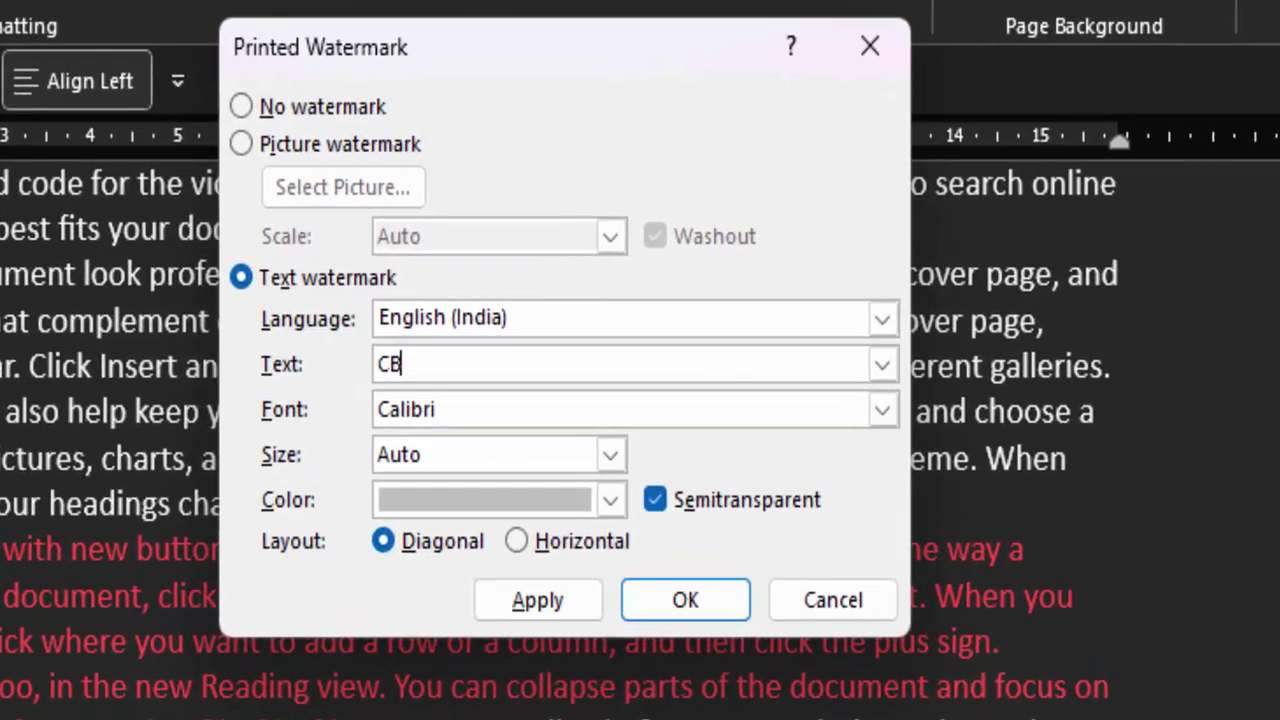
text(SE)
click(611, 512)
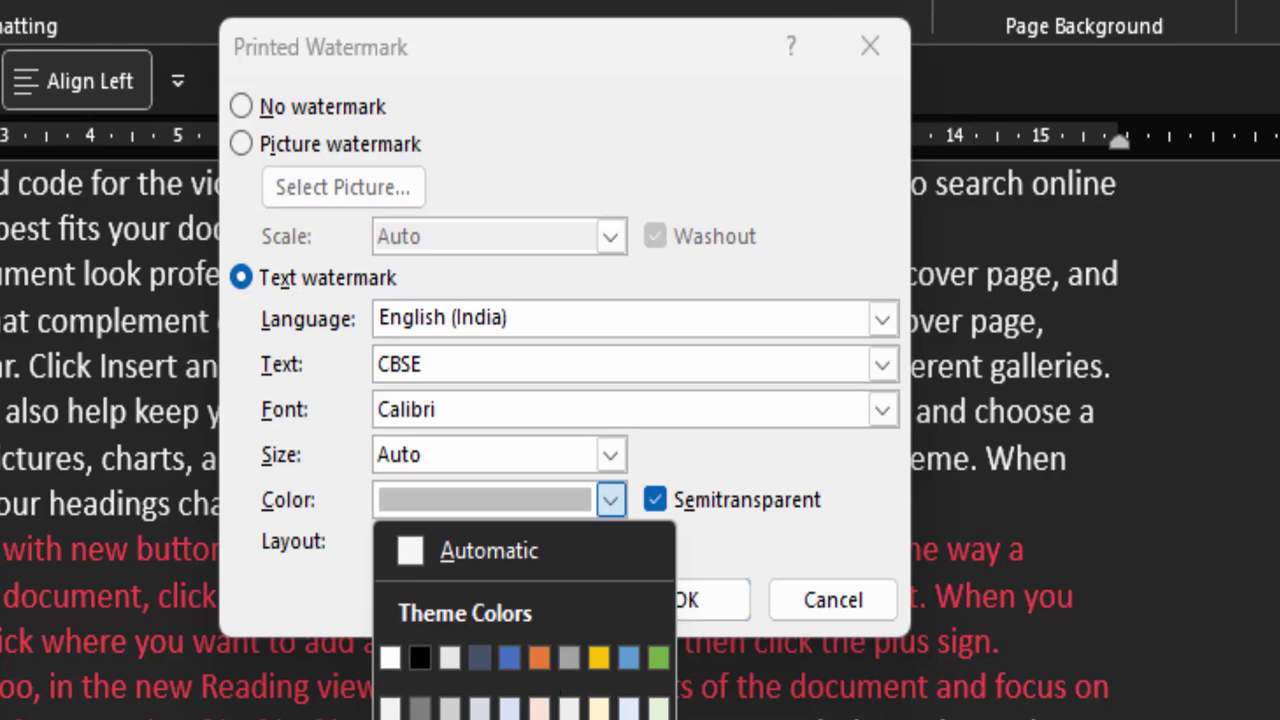
click(539, 712)
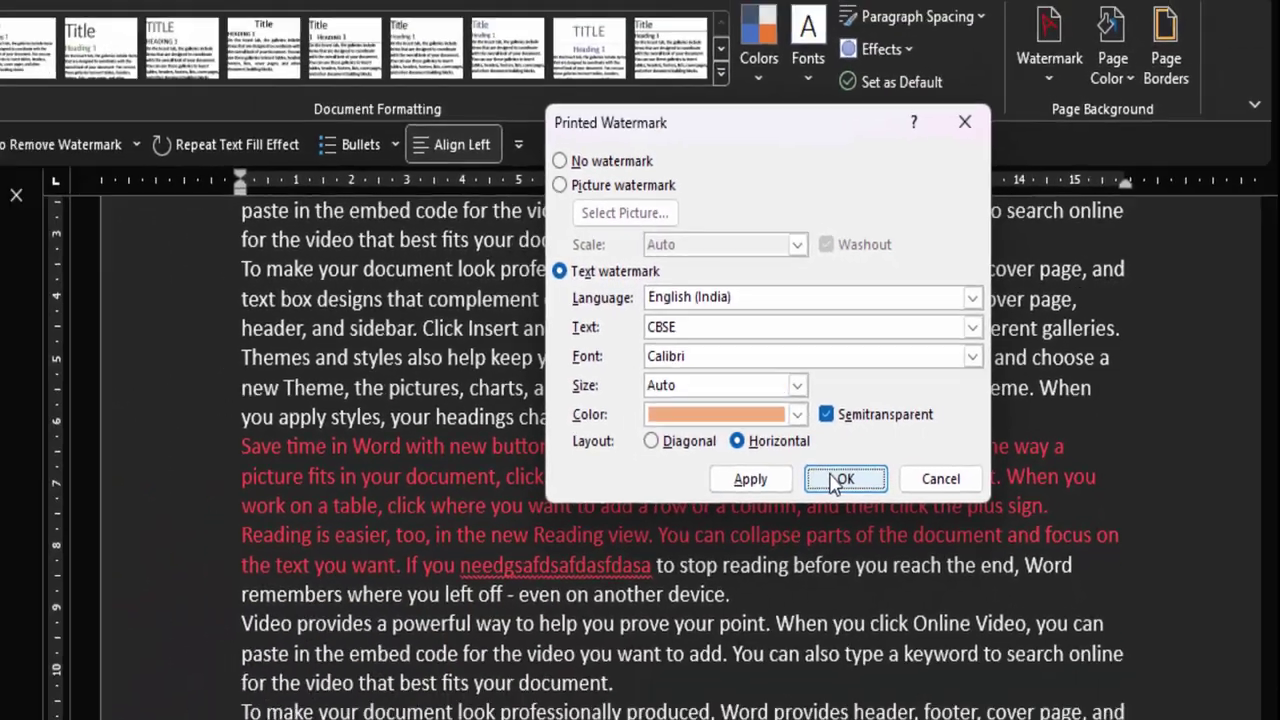
click(660, 598)
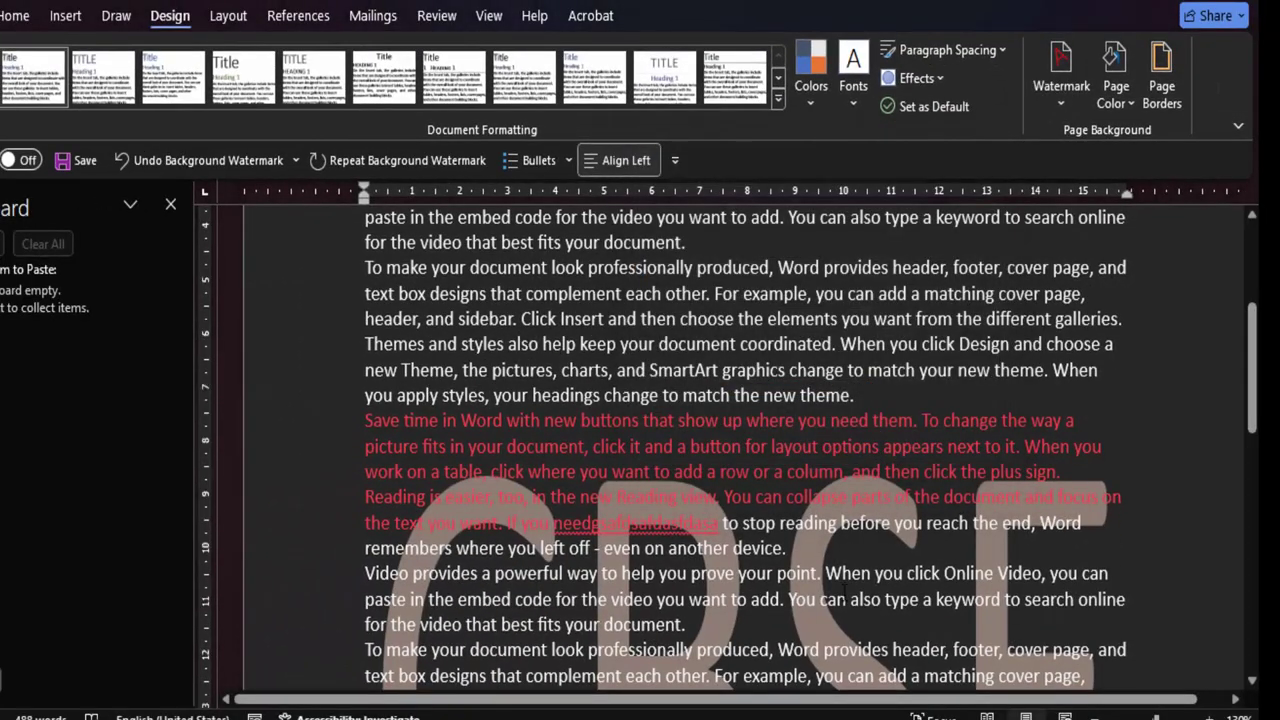
scroll(487, 582, down, 3)
scroll(999, 407, down, 2)
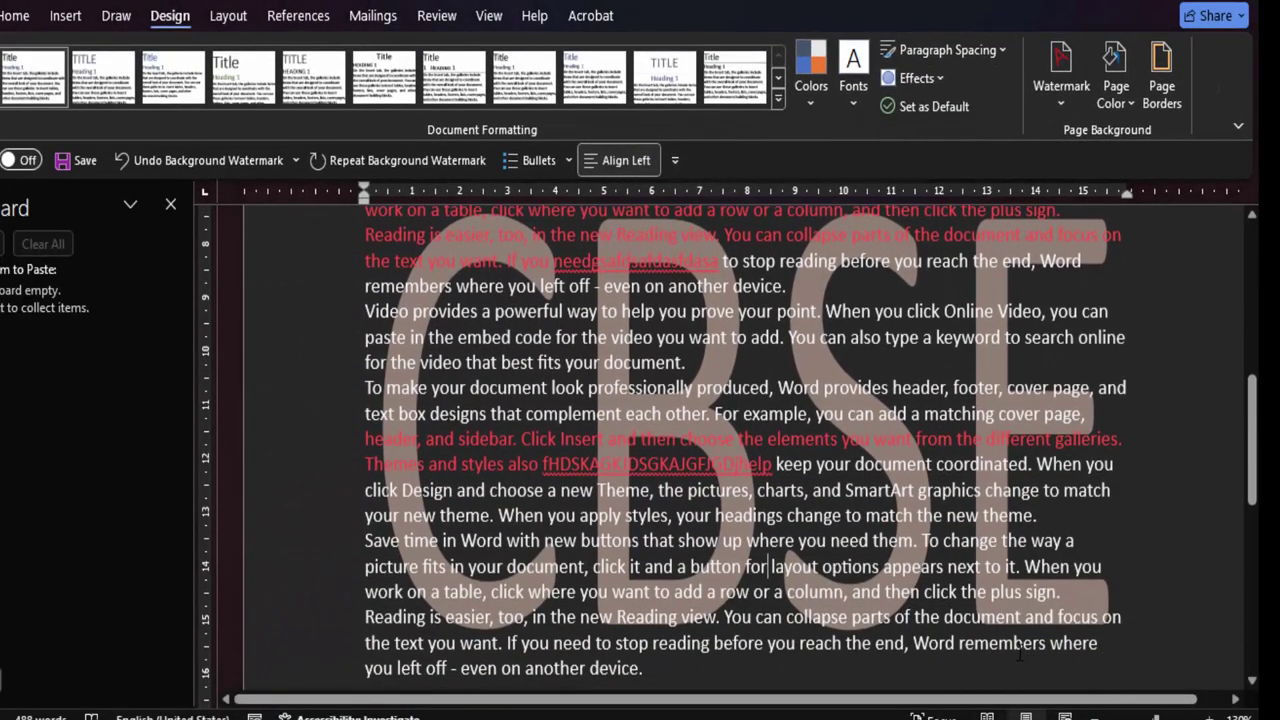
scroll(1000, 657, down, 3)
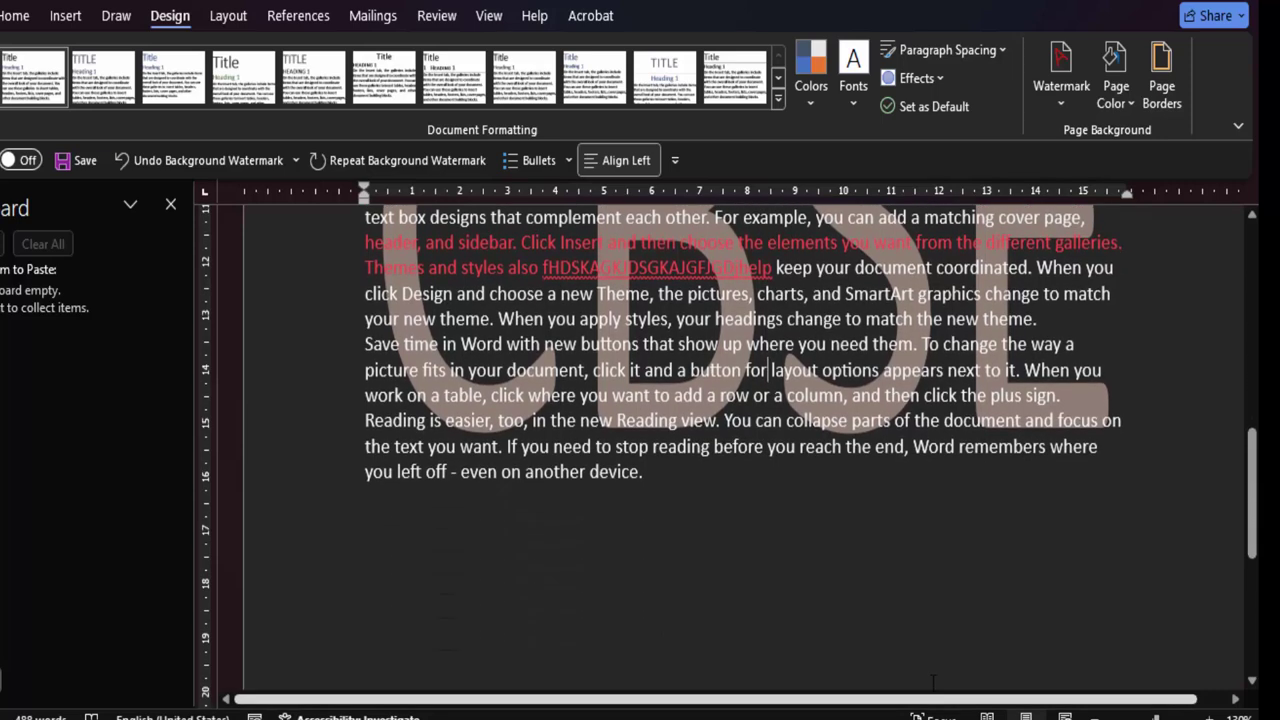
scroll(950, 675, up, 1)
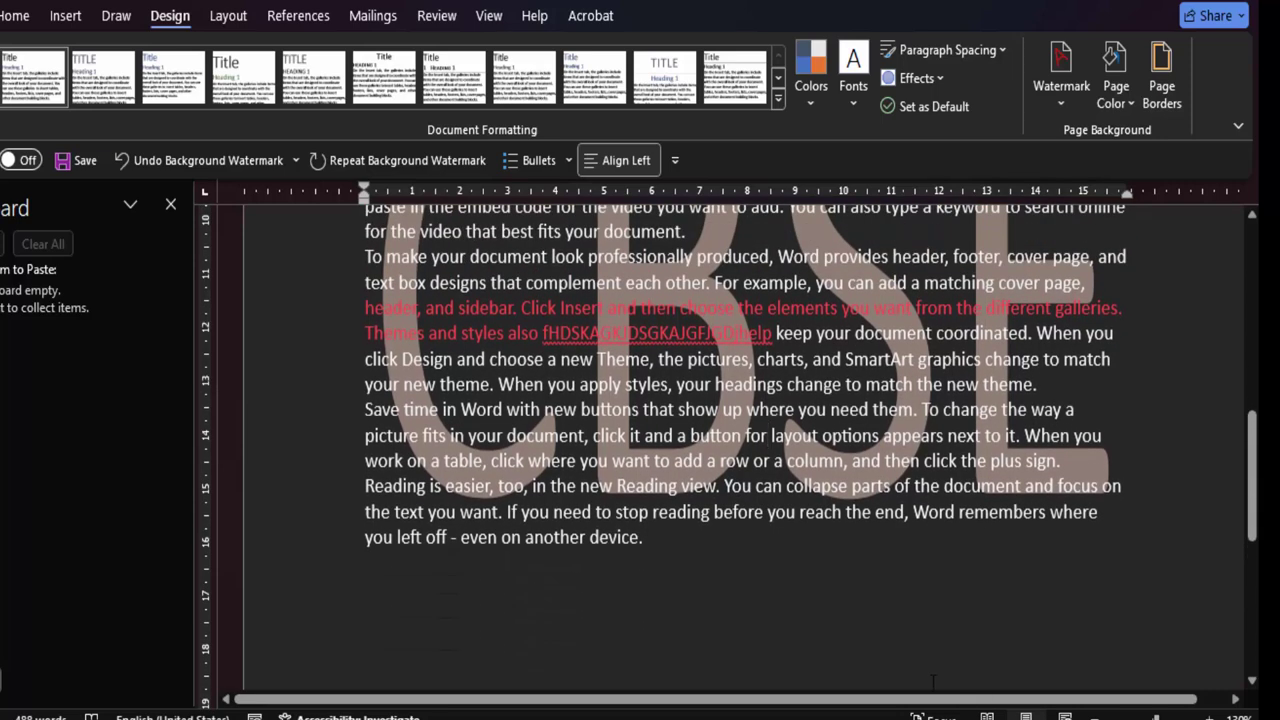
scroll(932, 681, up, 3)
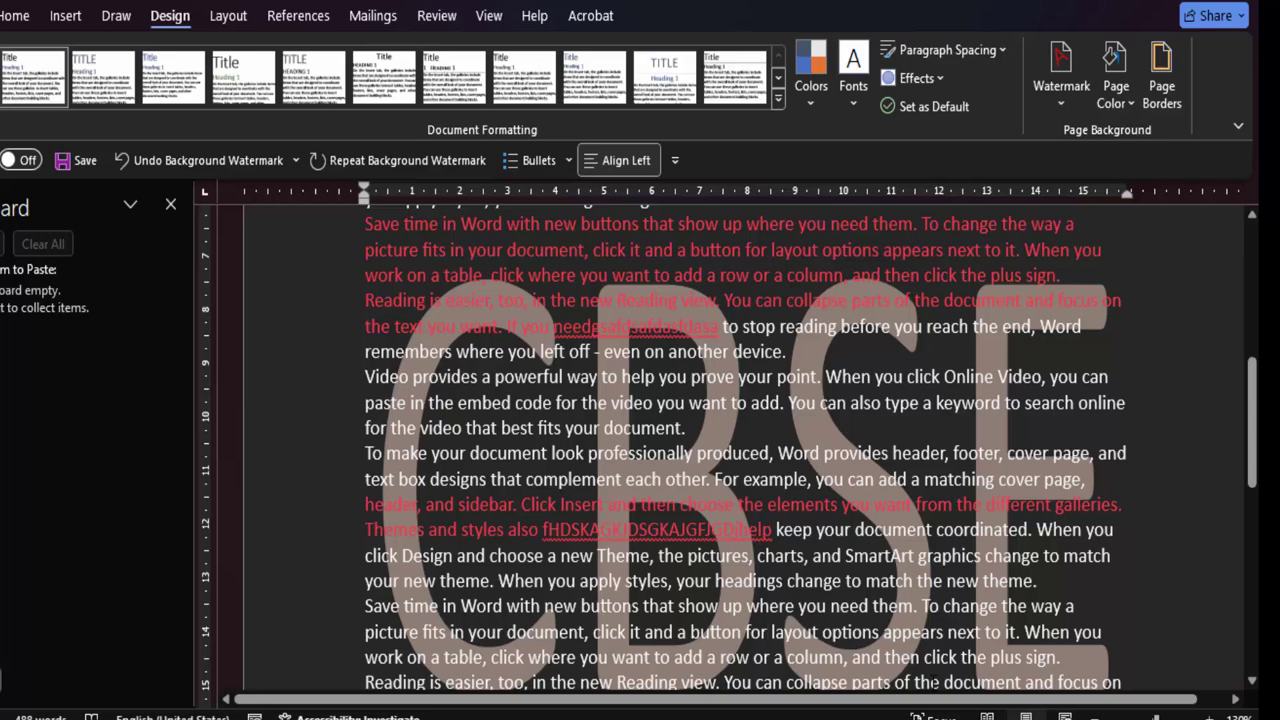
scroll(932, 681, up, 5)
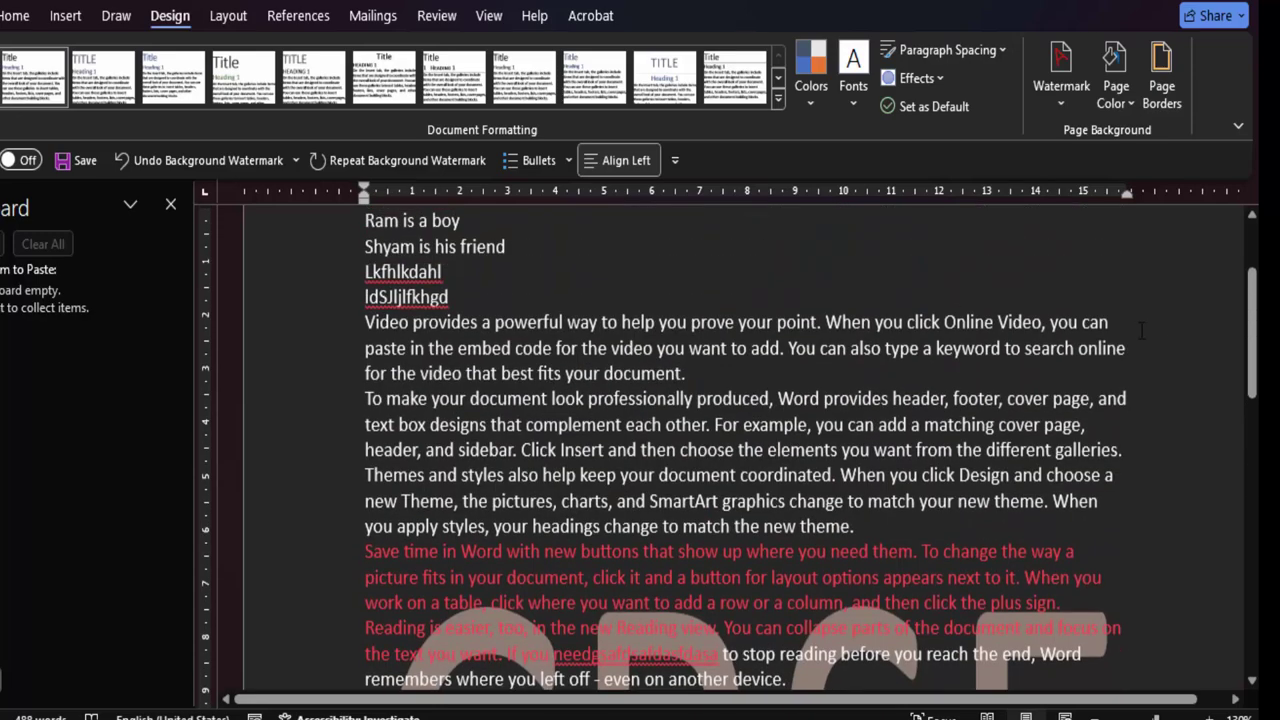
Give the pages a slate-blue page colour and bring up the Borders and Shading settings
click(1121, 113)
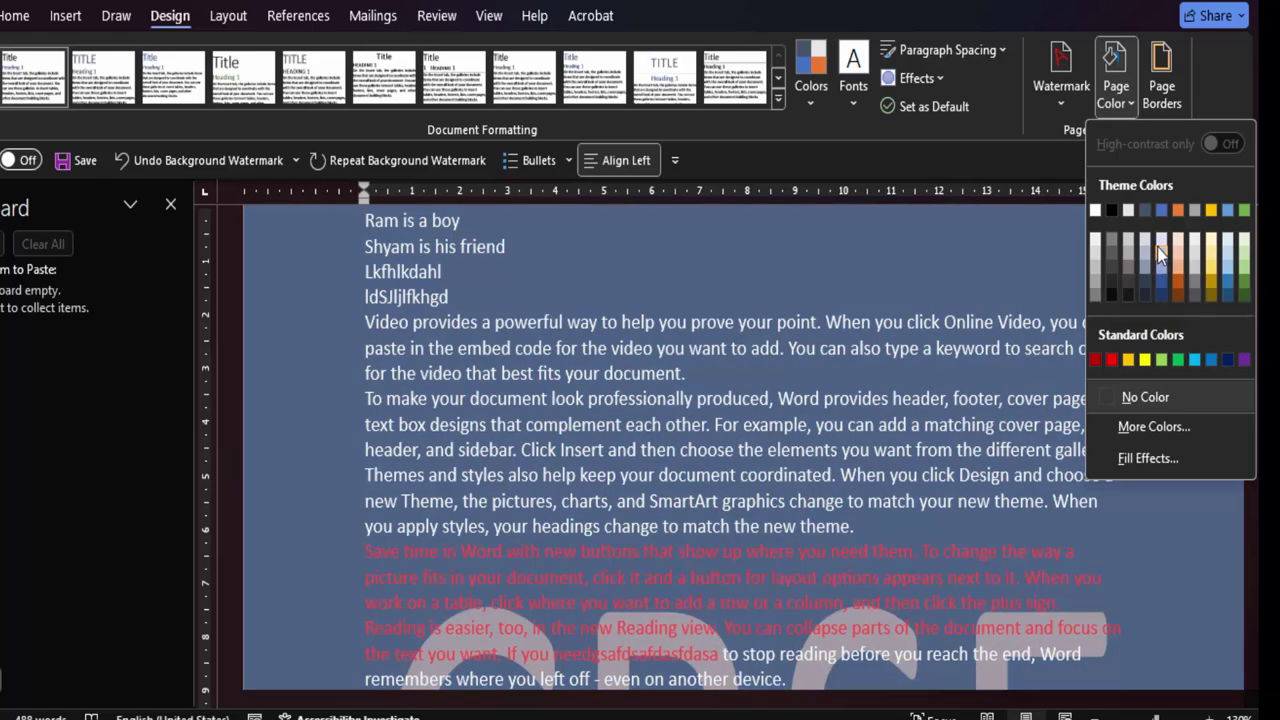
click(1158, 284)
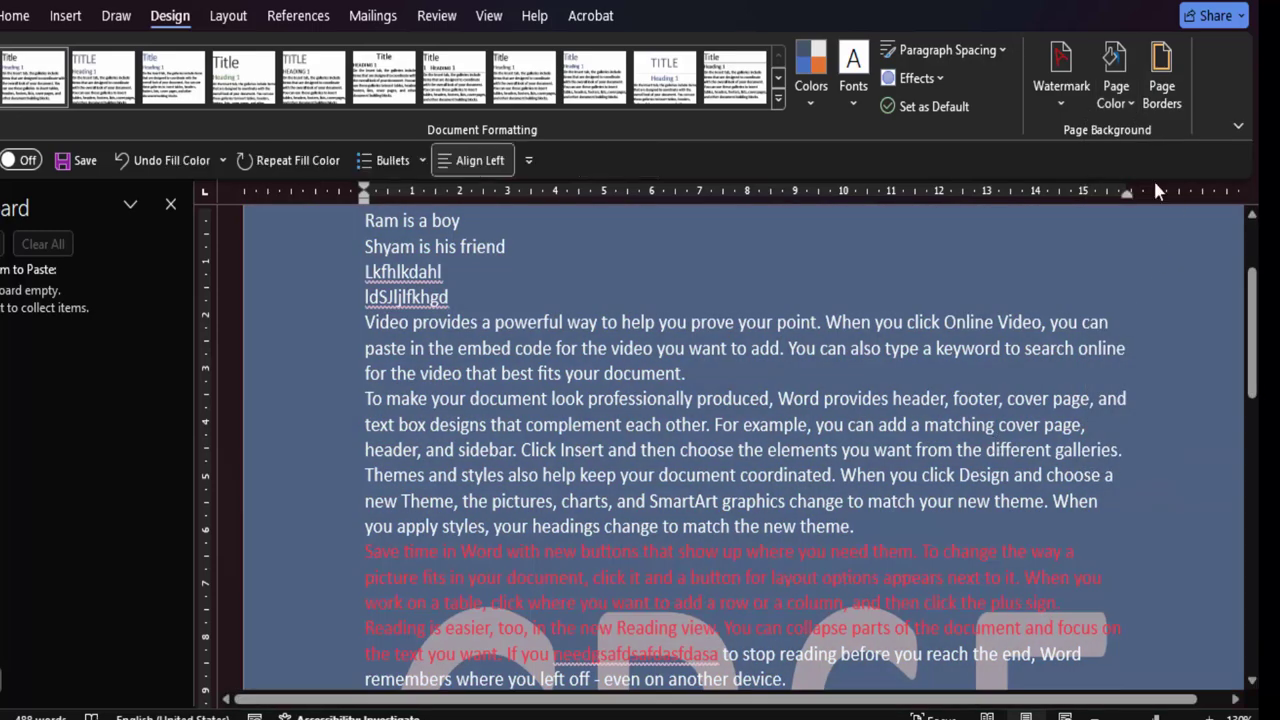
click(1157, 88)
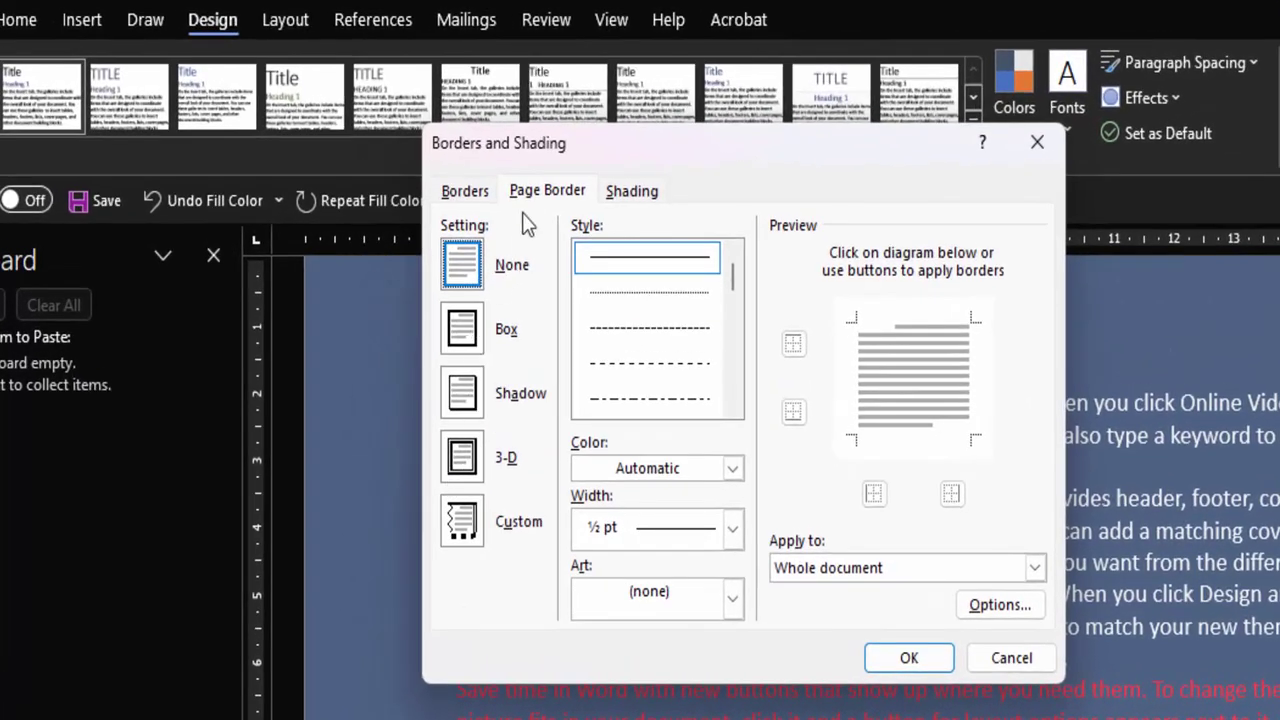
Apply a Box page border using the green Christmas-tree art, 31 pt wide
click(524, 196)
click(489, 336)
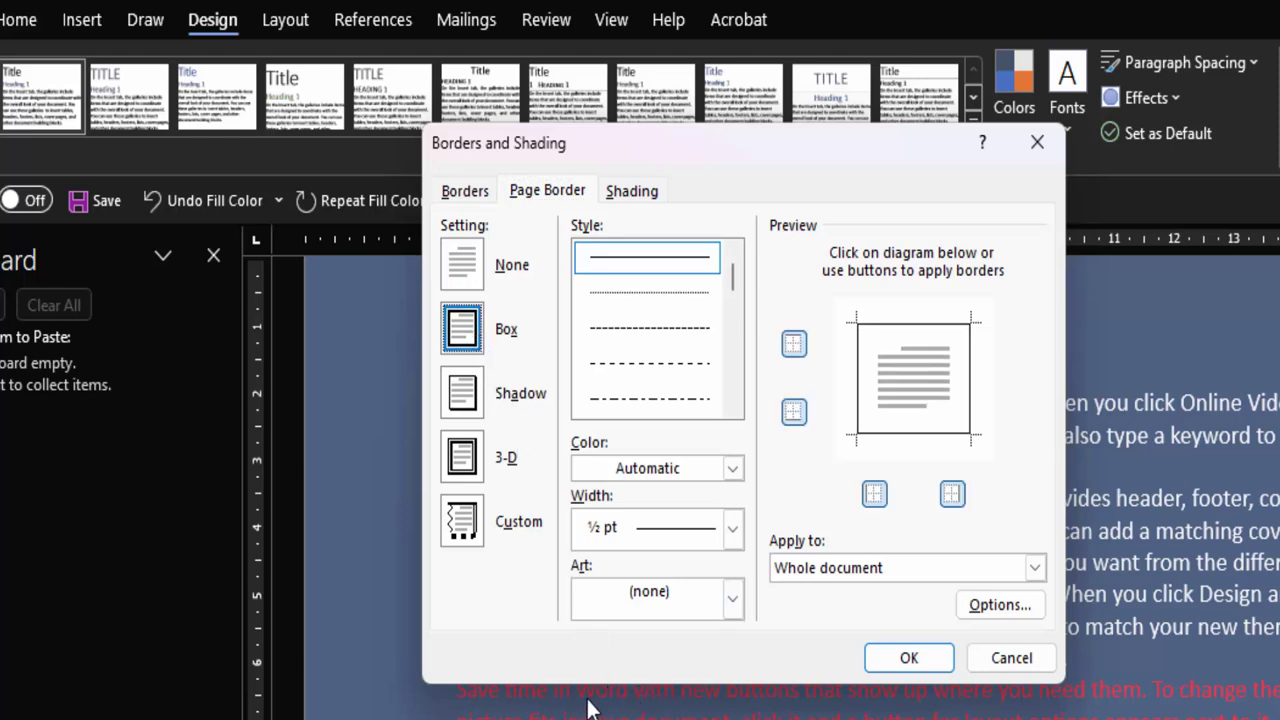
click(724, 608)
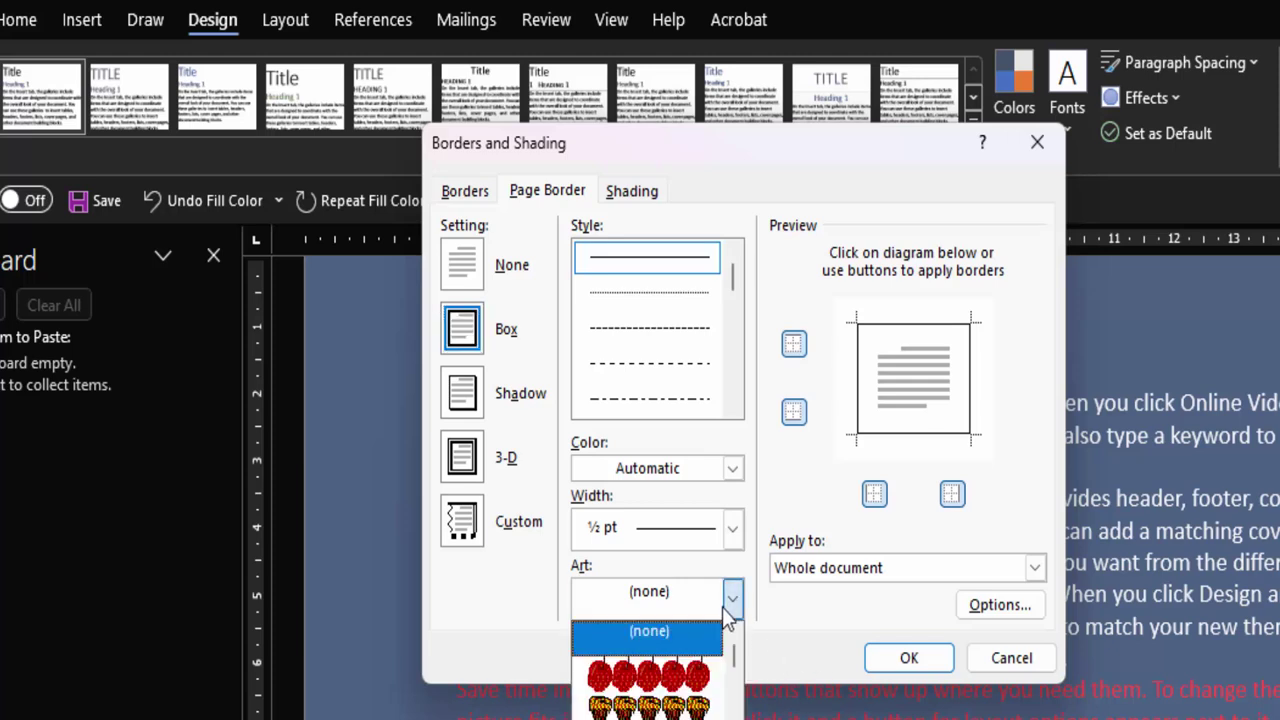
scroll(650, 680, down, 1)
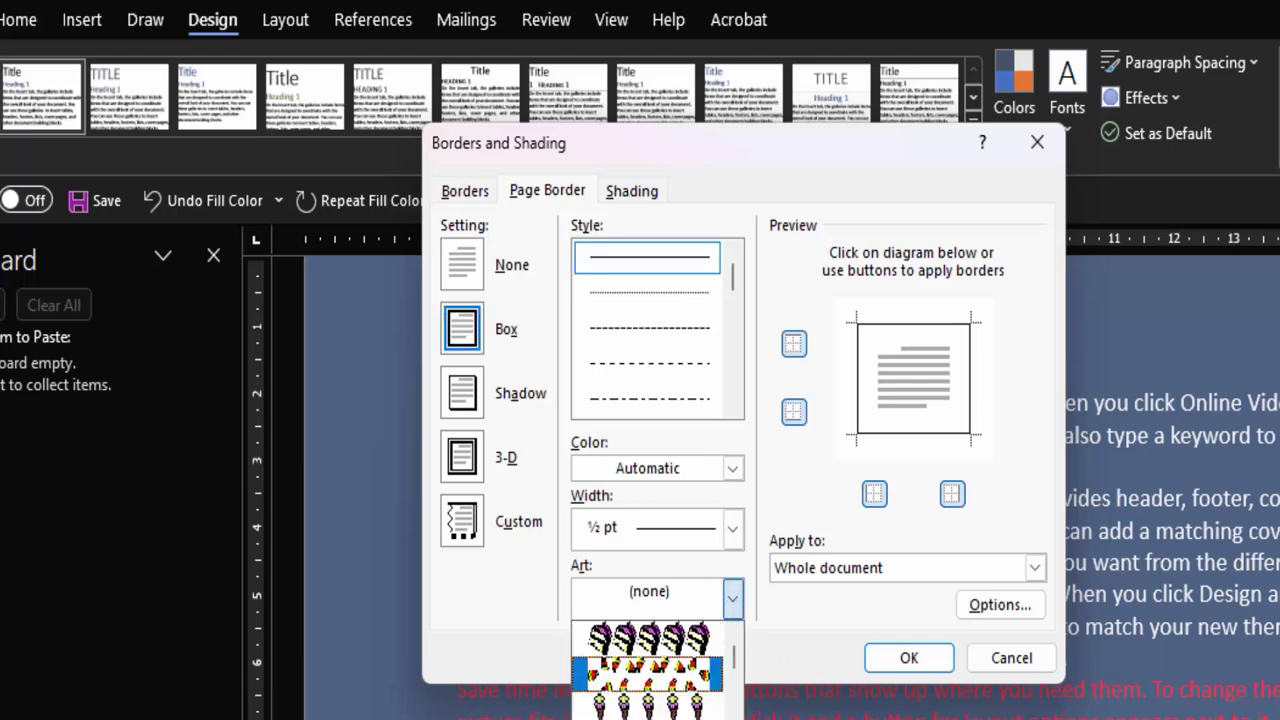
scroll(648, 705, down, 2)
click(648, 705)
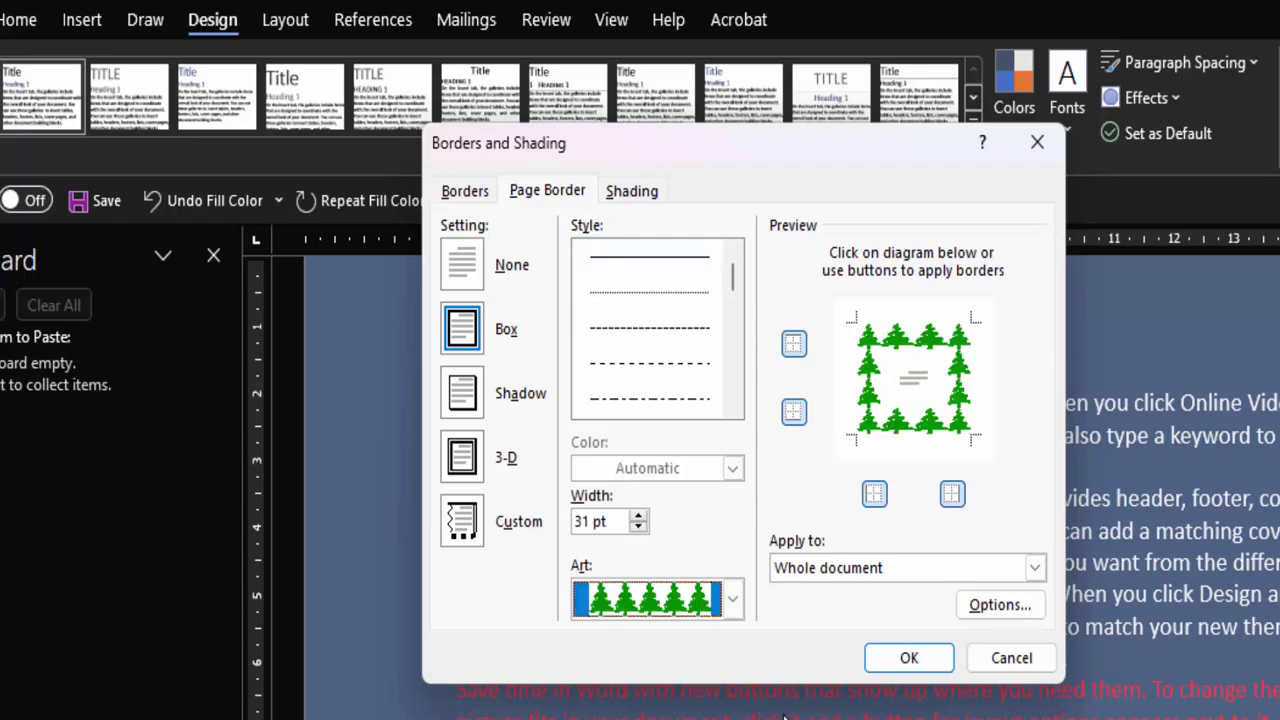
click(908, 657)
scroll(637, 713, up, 1)
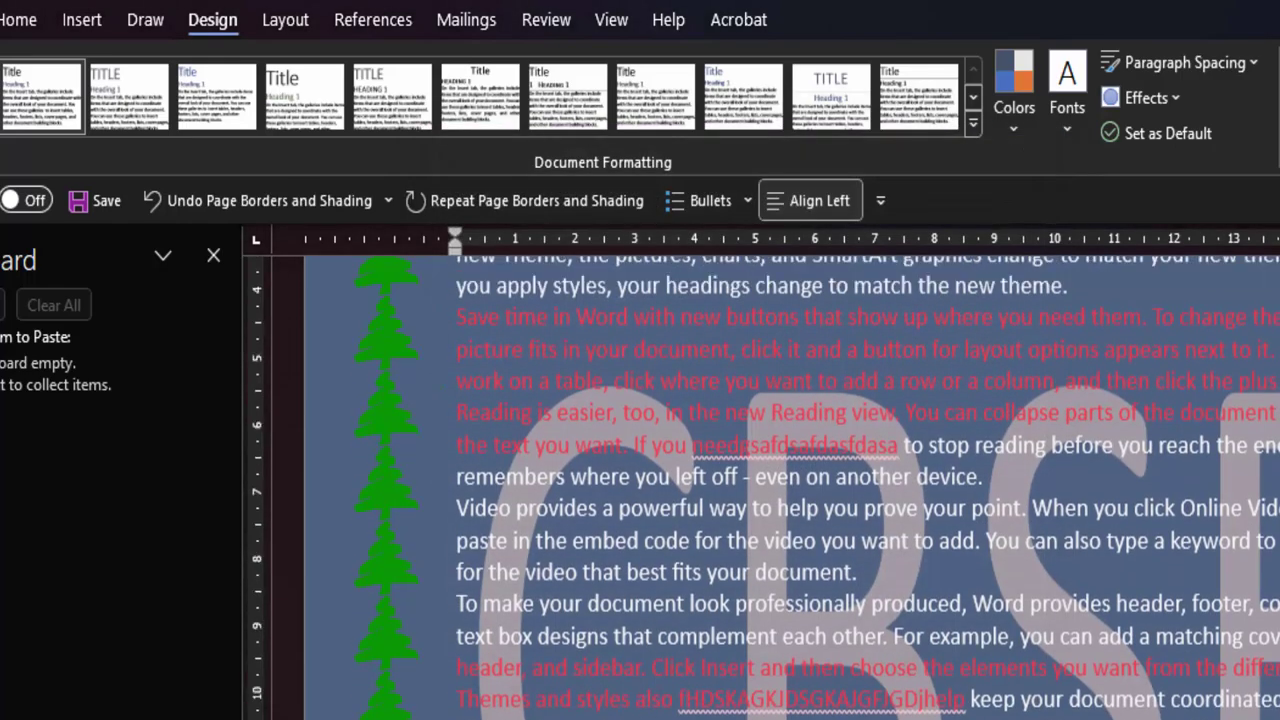
scroll(637, 713, up, 3)
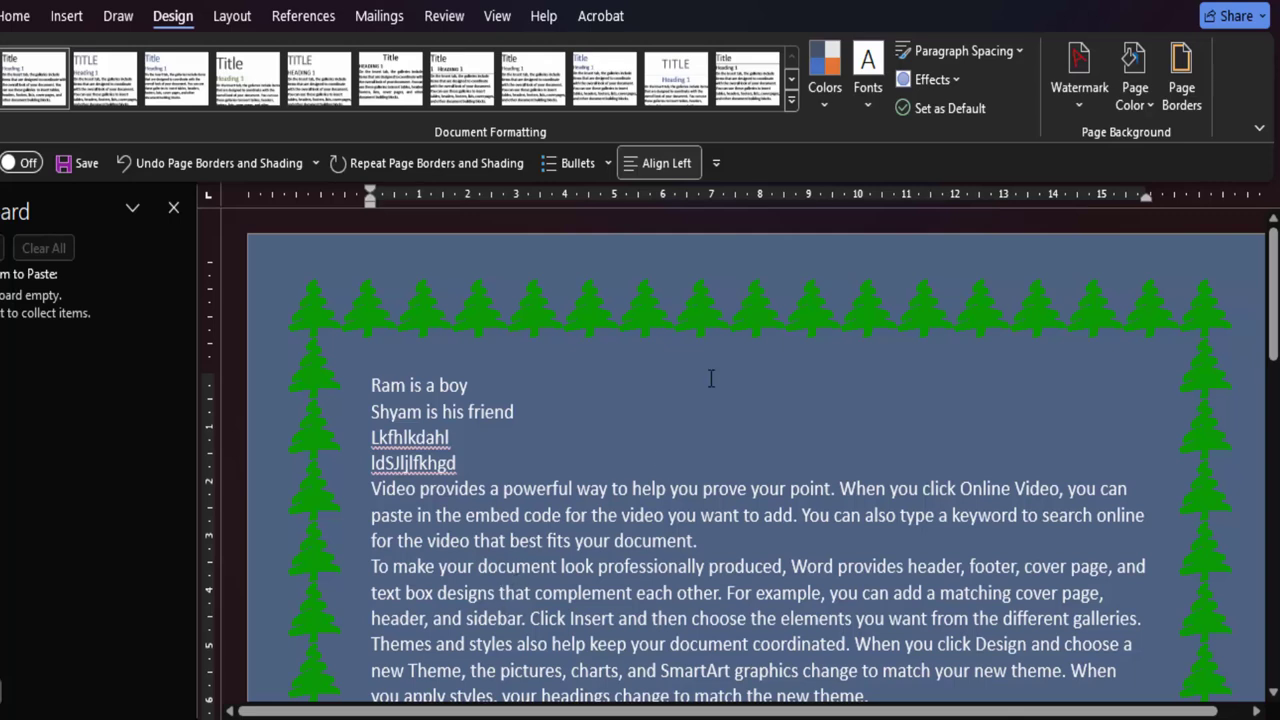
Try the ice-cream cone art as the page border
click(1143, 104)
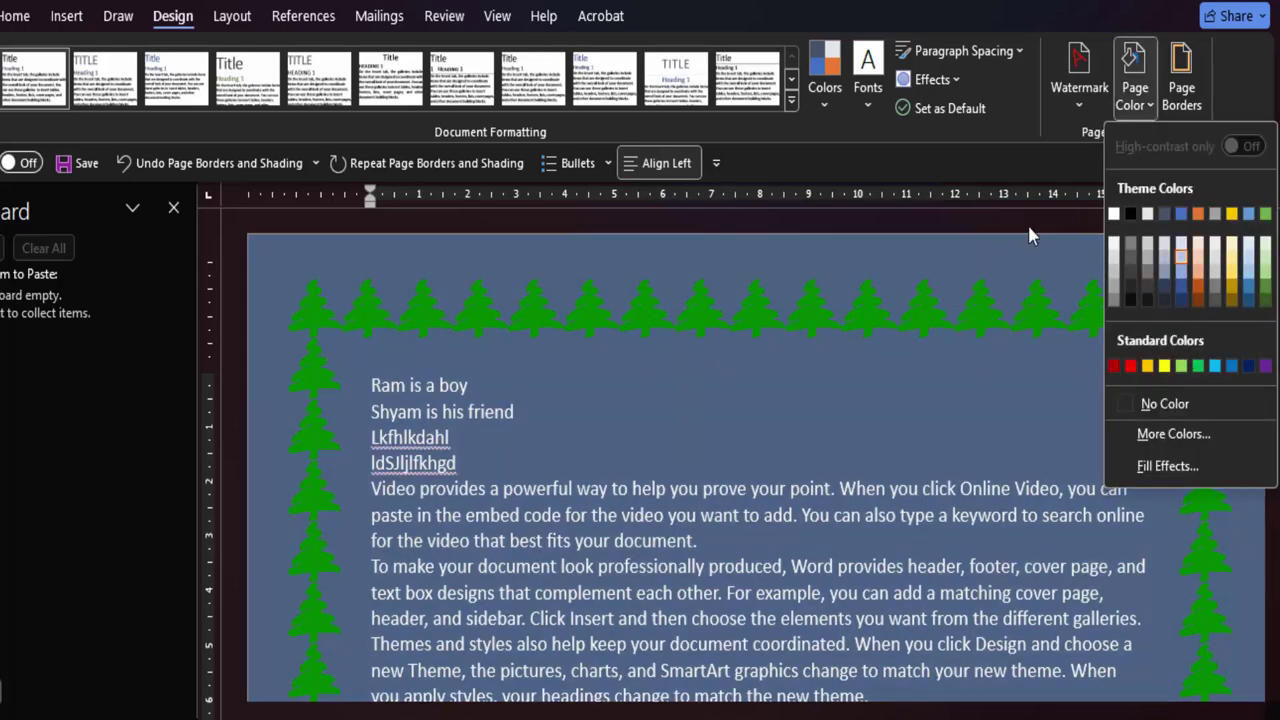
click(1181, 100)
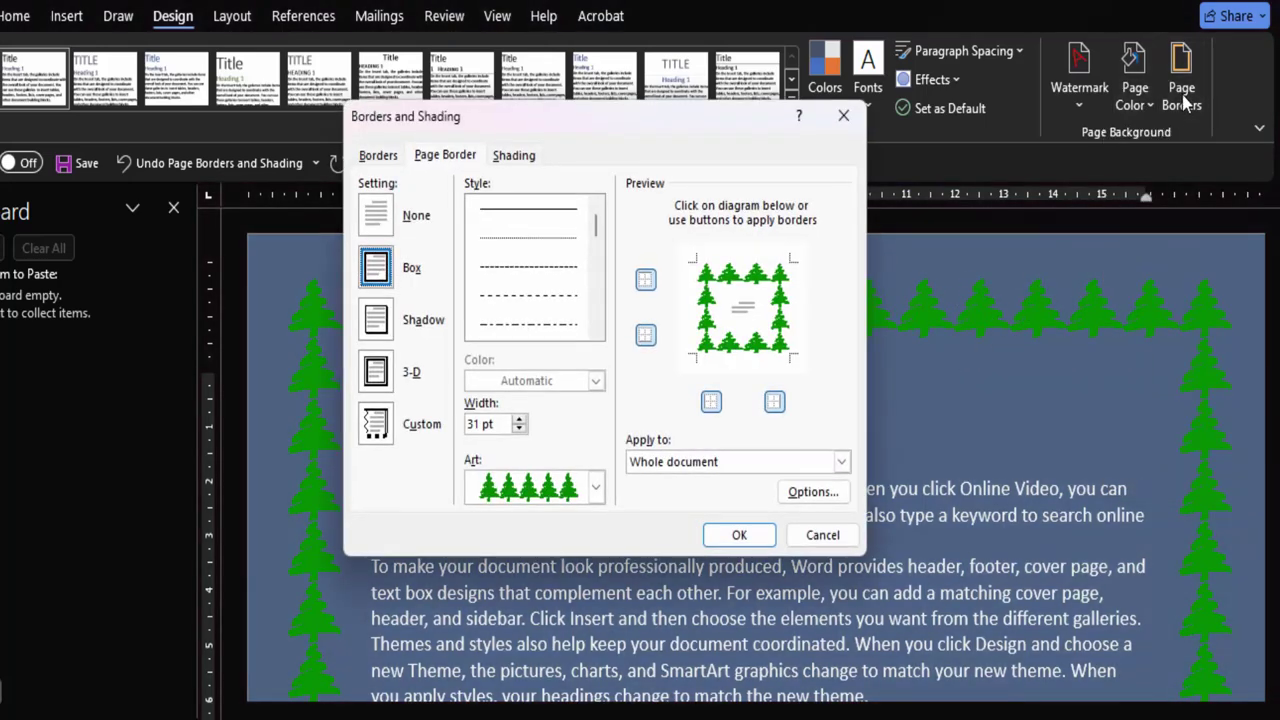
click(596, 490)
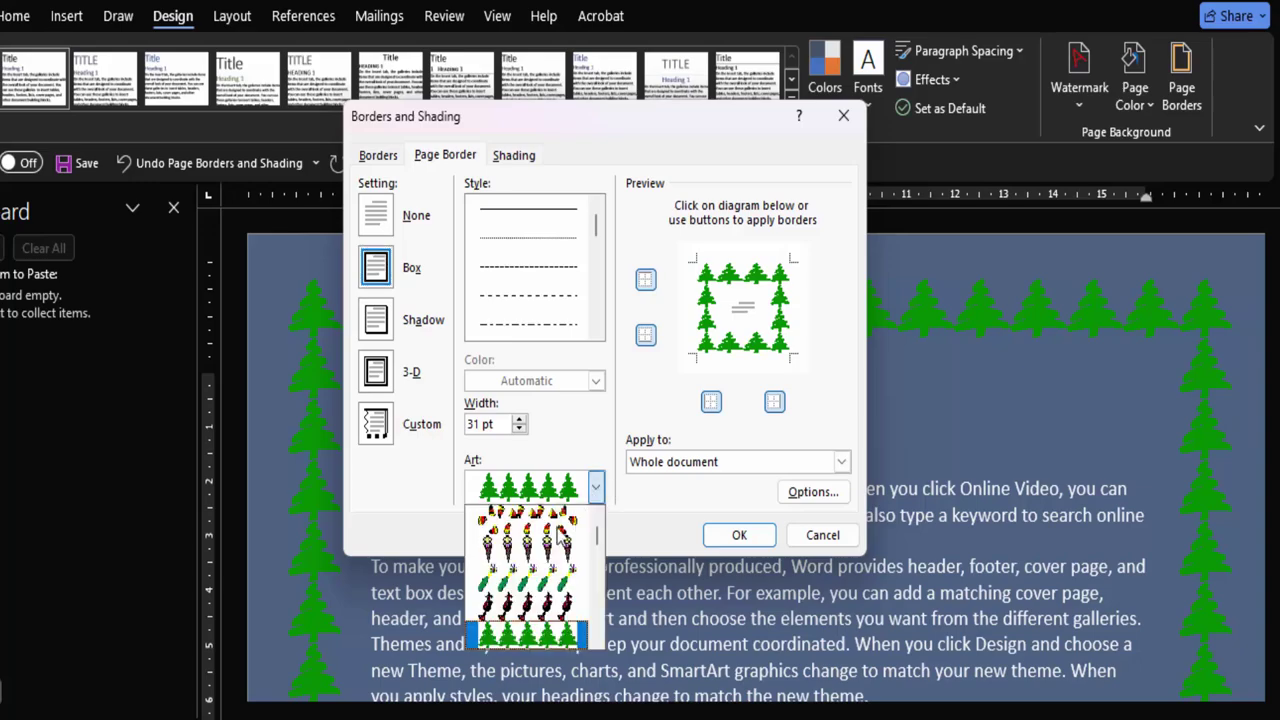
click(527, 545)
click(735, 533)
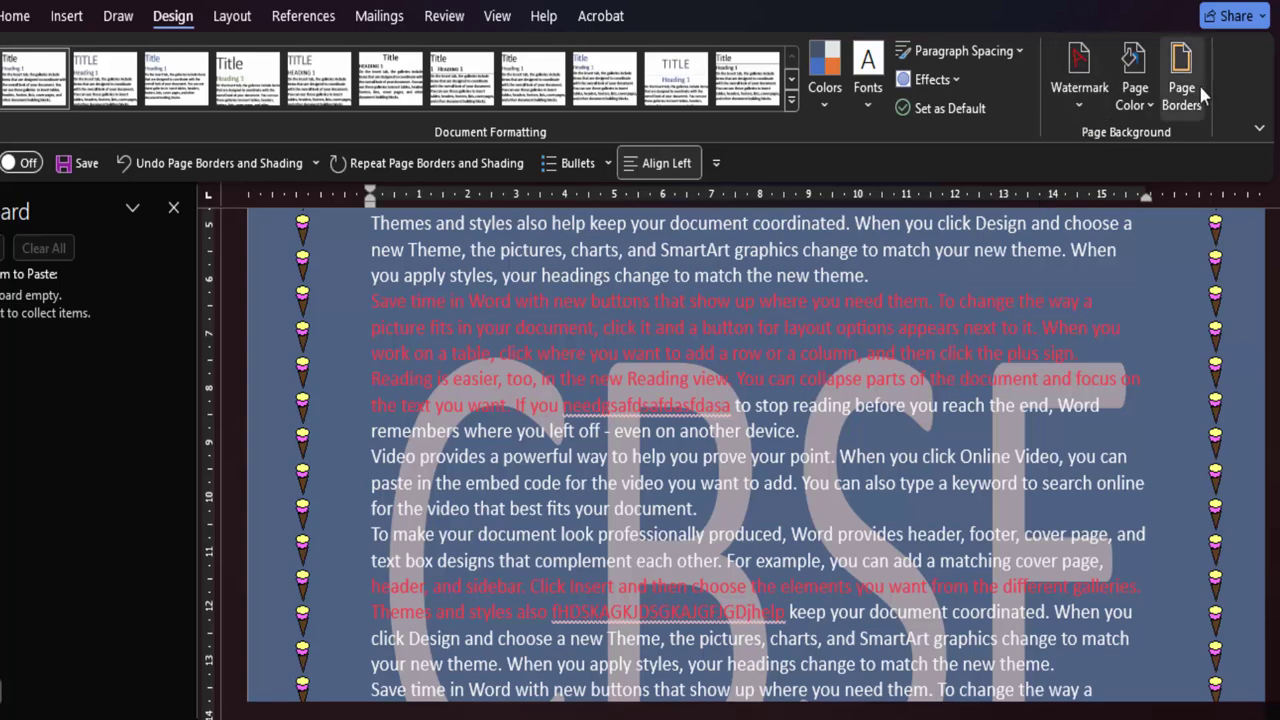
Replace the art with a plain 2¼ pt line box border, with Art set to (none)
click(1181, 95)
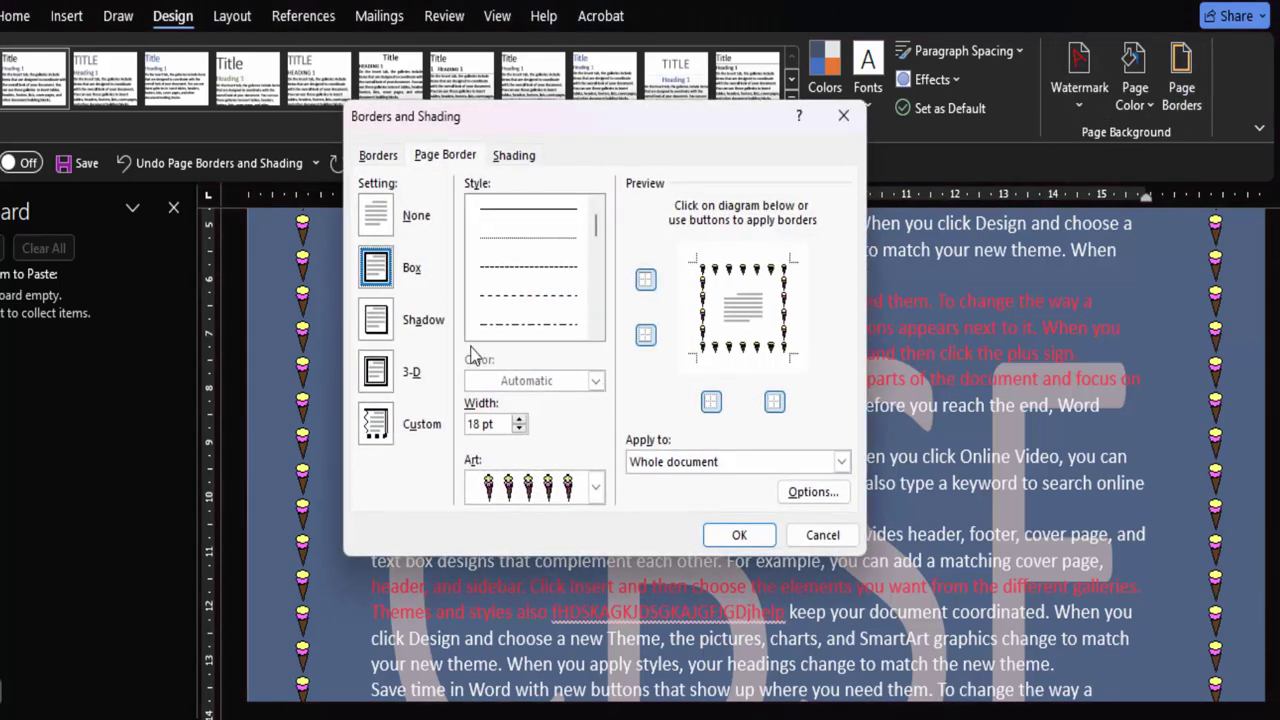
click(546, 495)
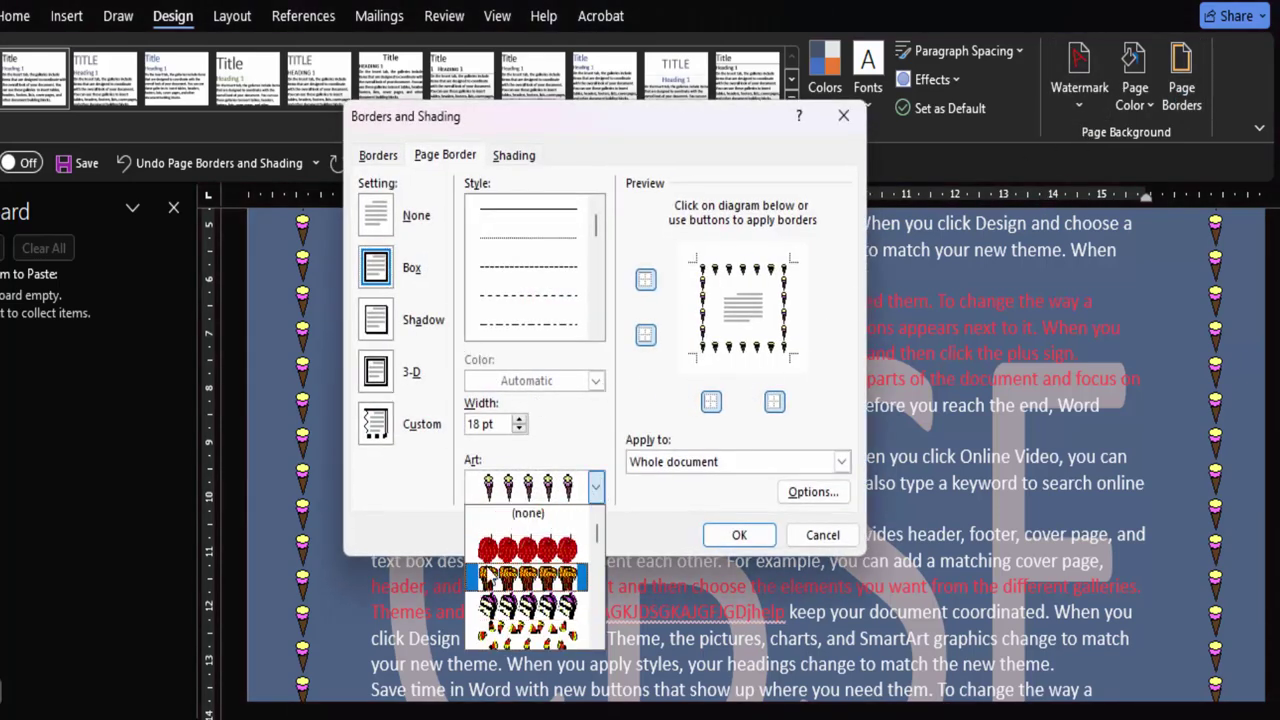
click(530, 512)
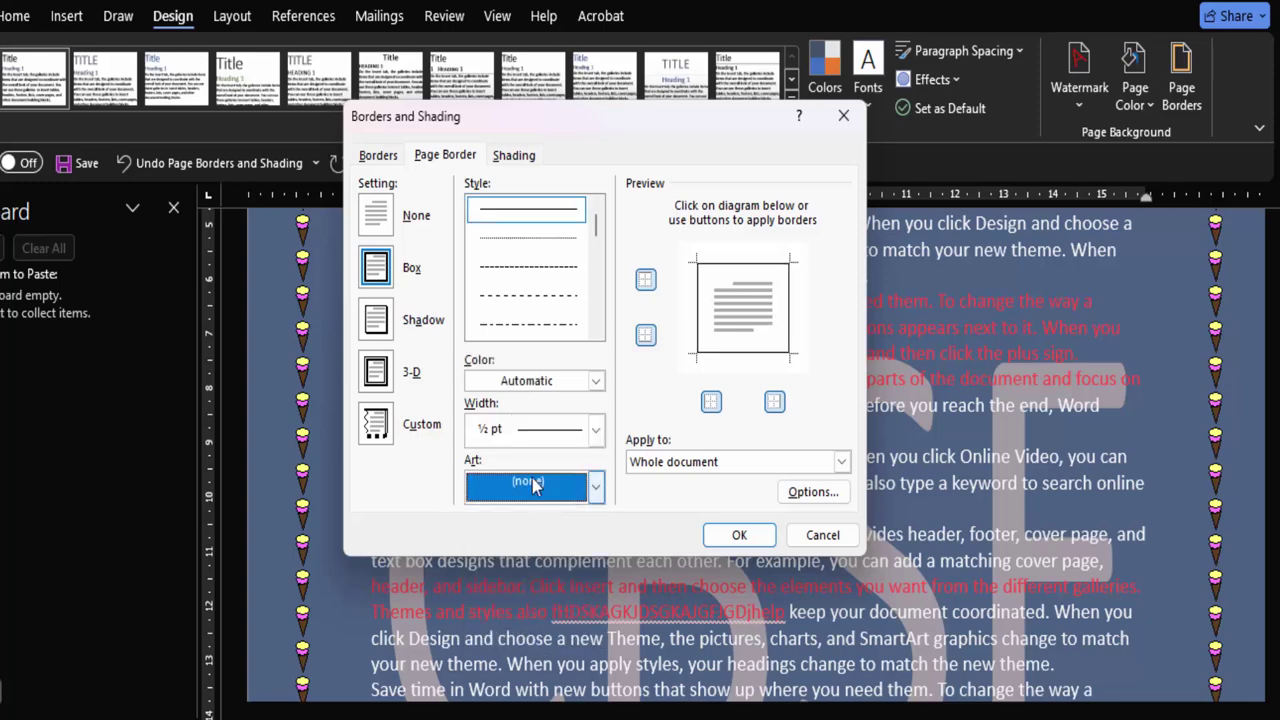
click(596, 430)
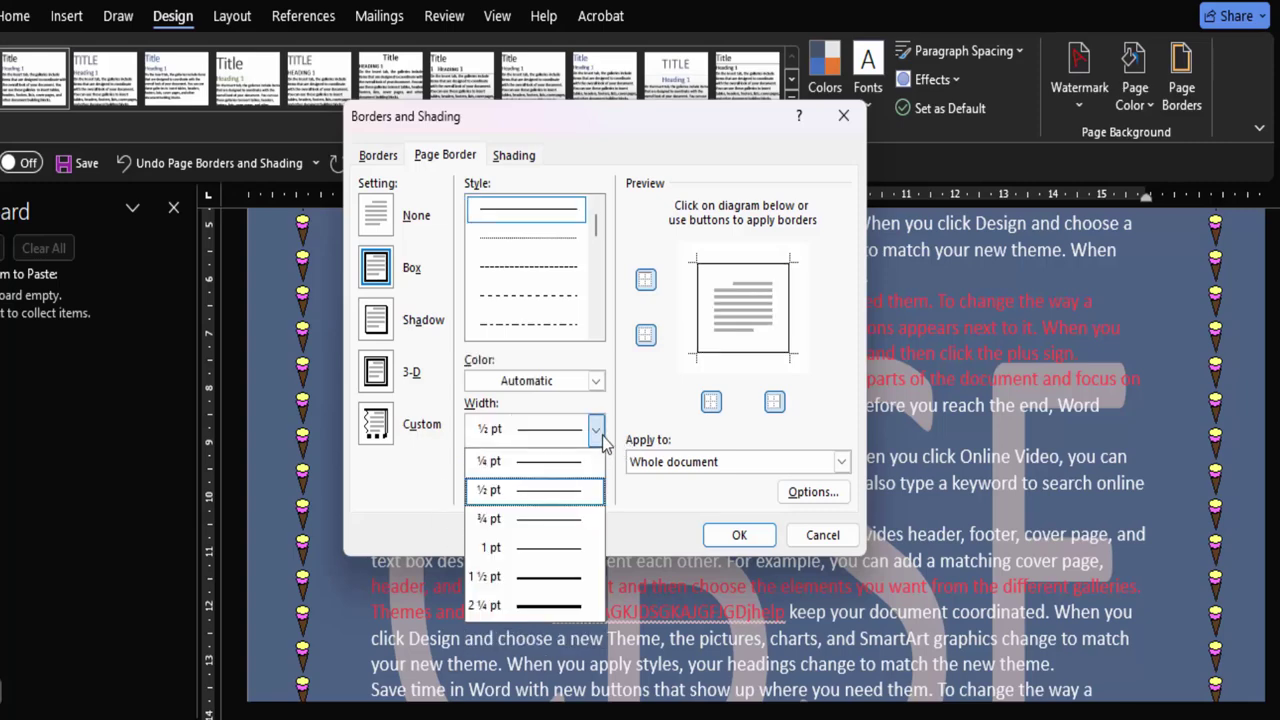
click(540, 612)
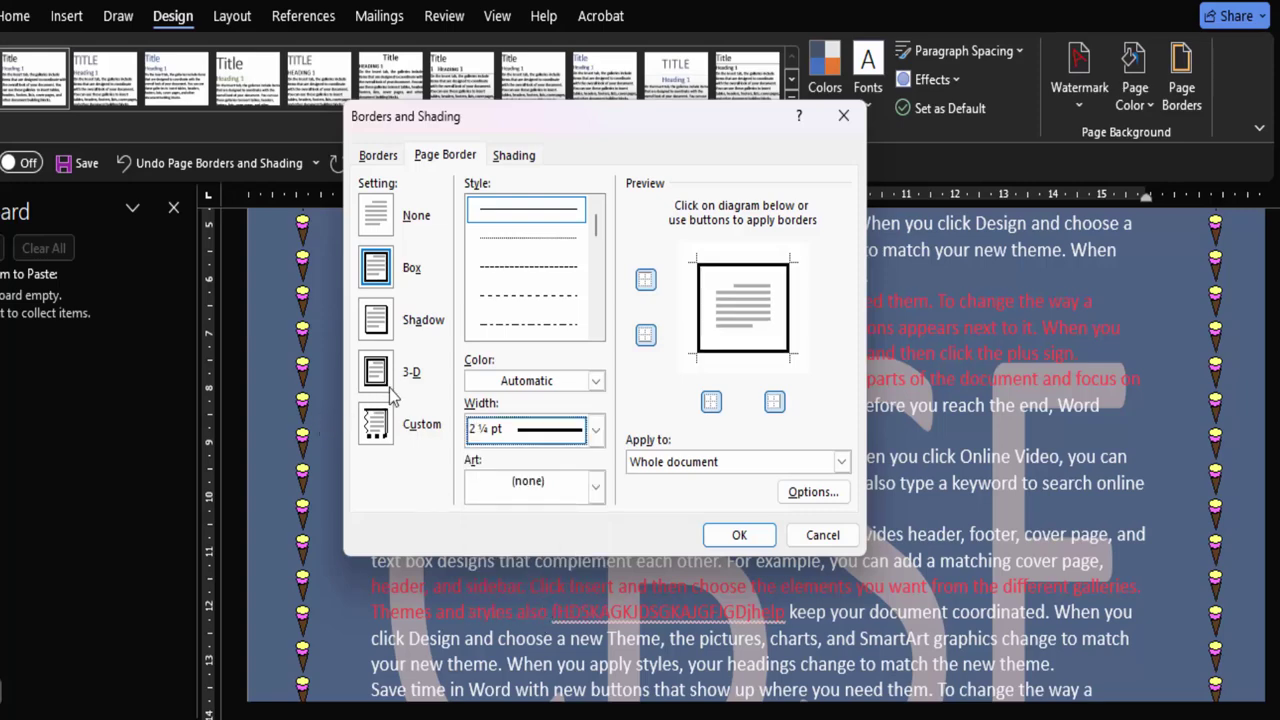
click(737, 537)
scroll(634, 578, up, 5)
scroll(634, 578, up, 3)
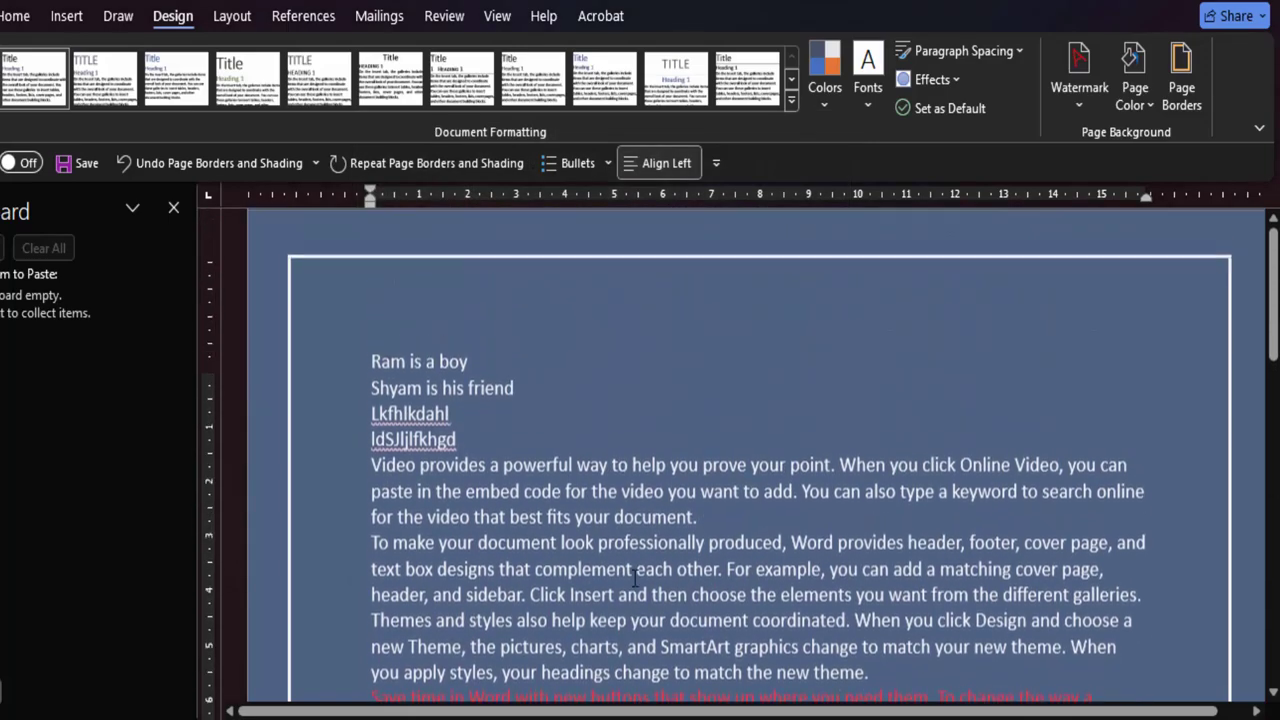
scroll(634, 578, up, 1)
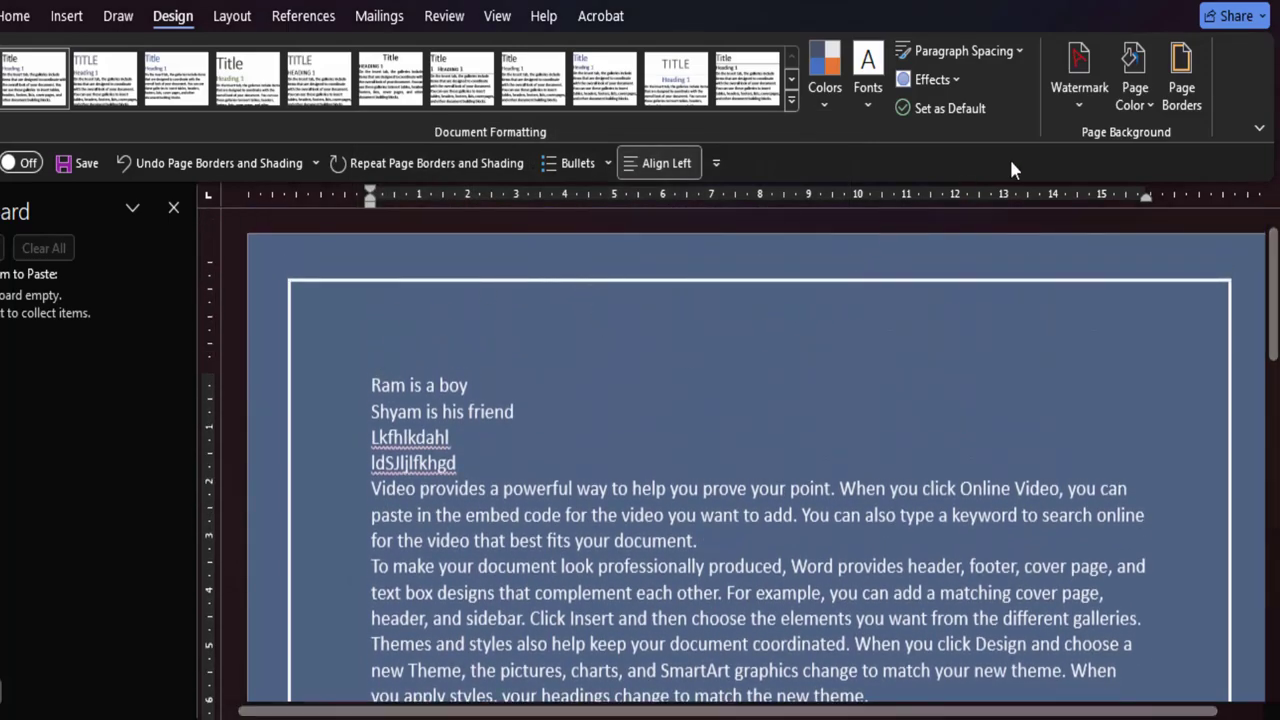
Thin the page border line to ¼ pt and confirm the Borders and Shading settings
click(1181, 80)
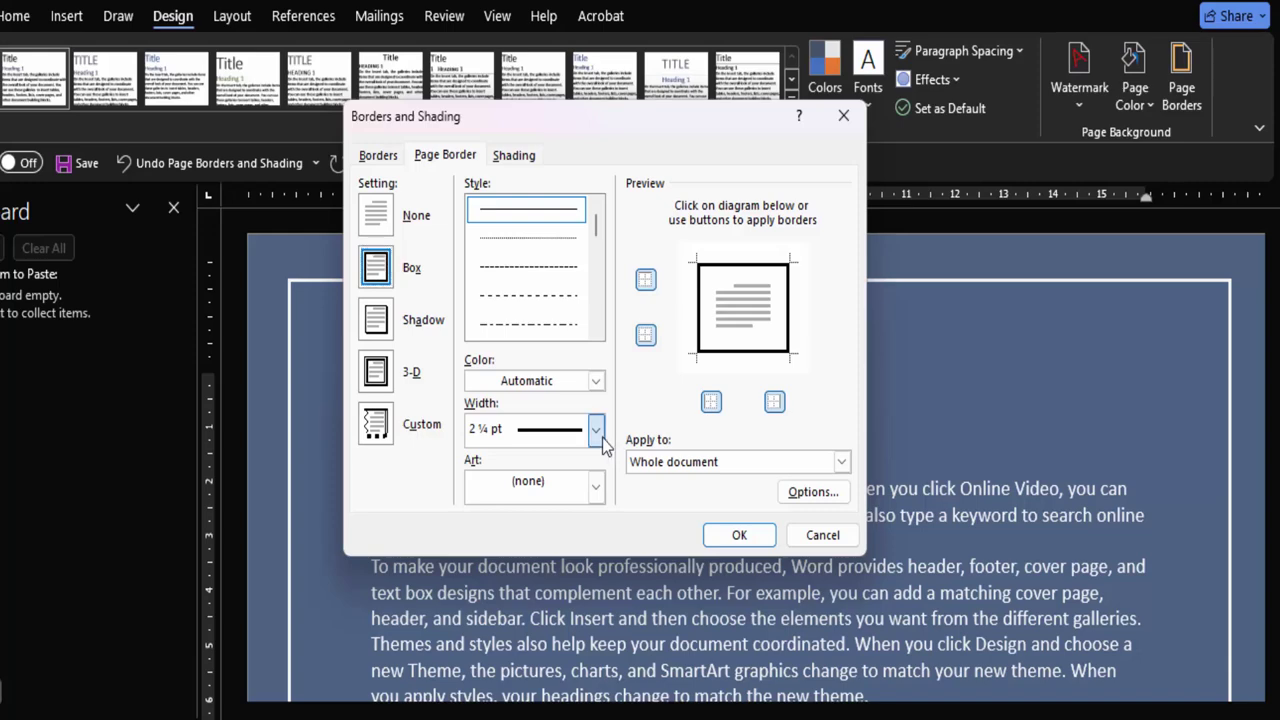
click(596, 430)
key(Escape)
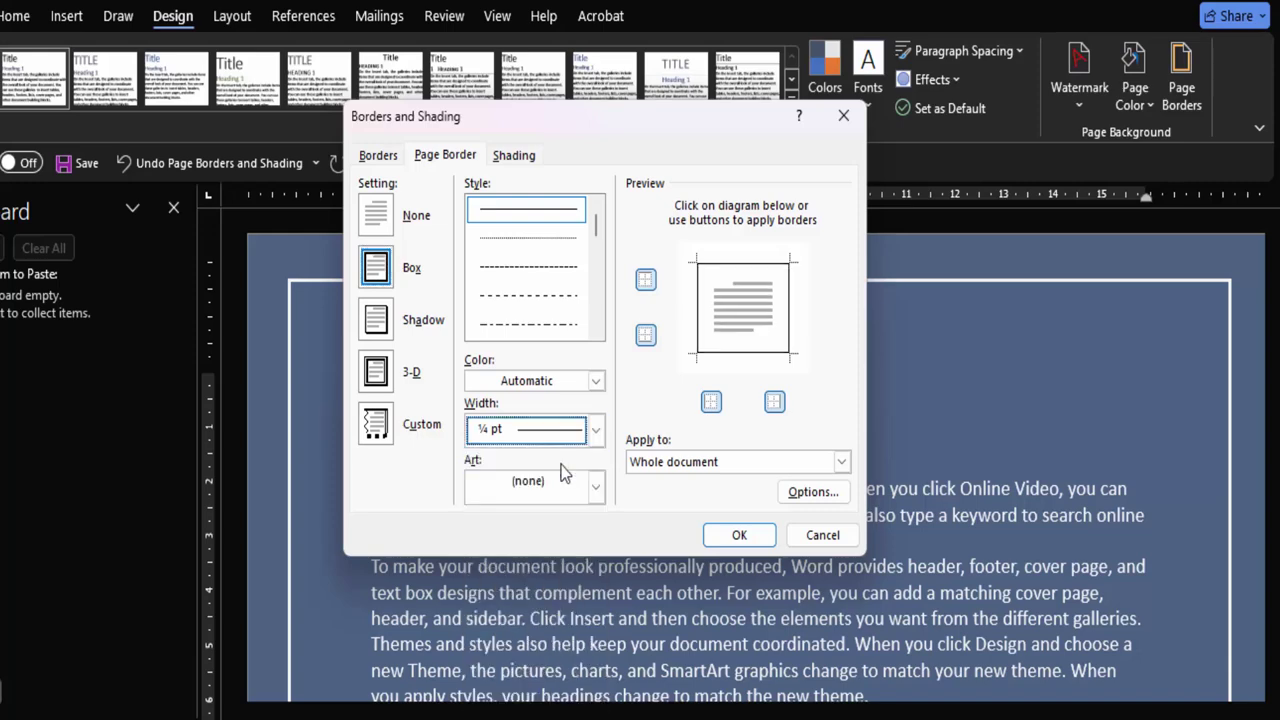
click(737, 535)
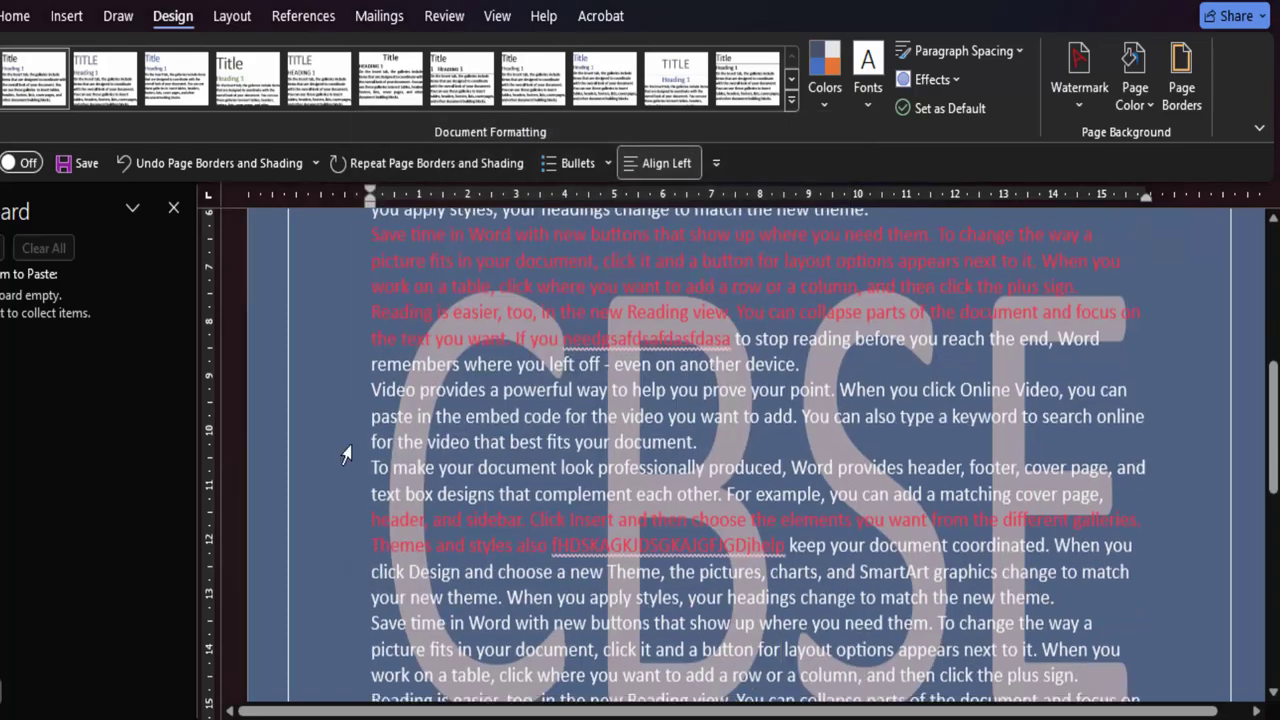
click(286, 366)
scroll(316, 405, up, 4)
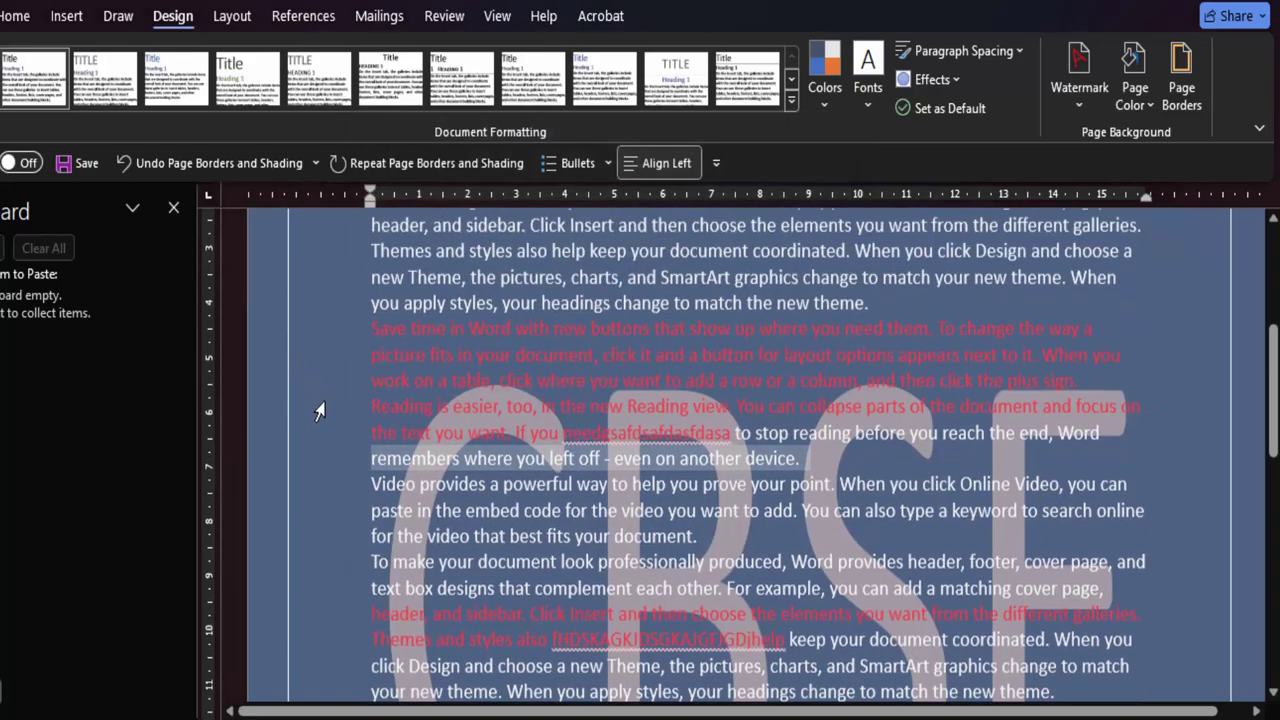
scroll(318, 410, up, 2)
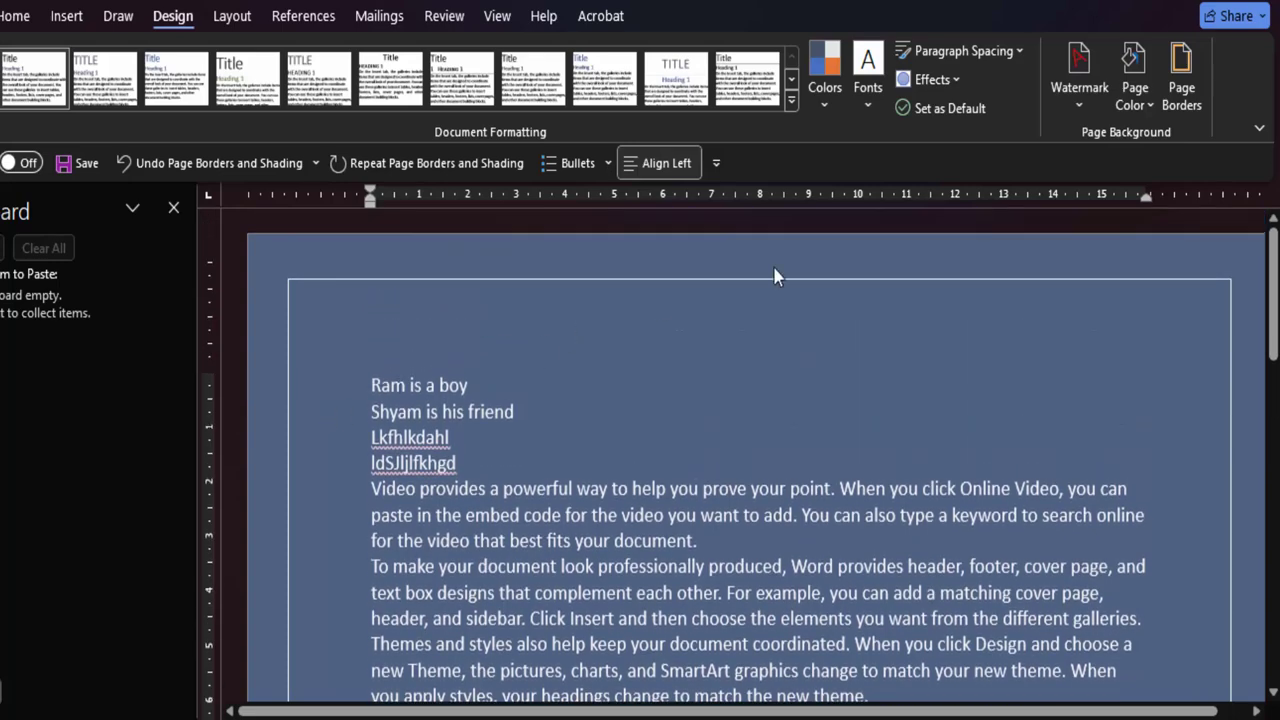
click(1183, 95)
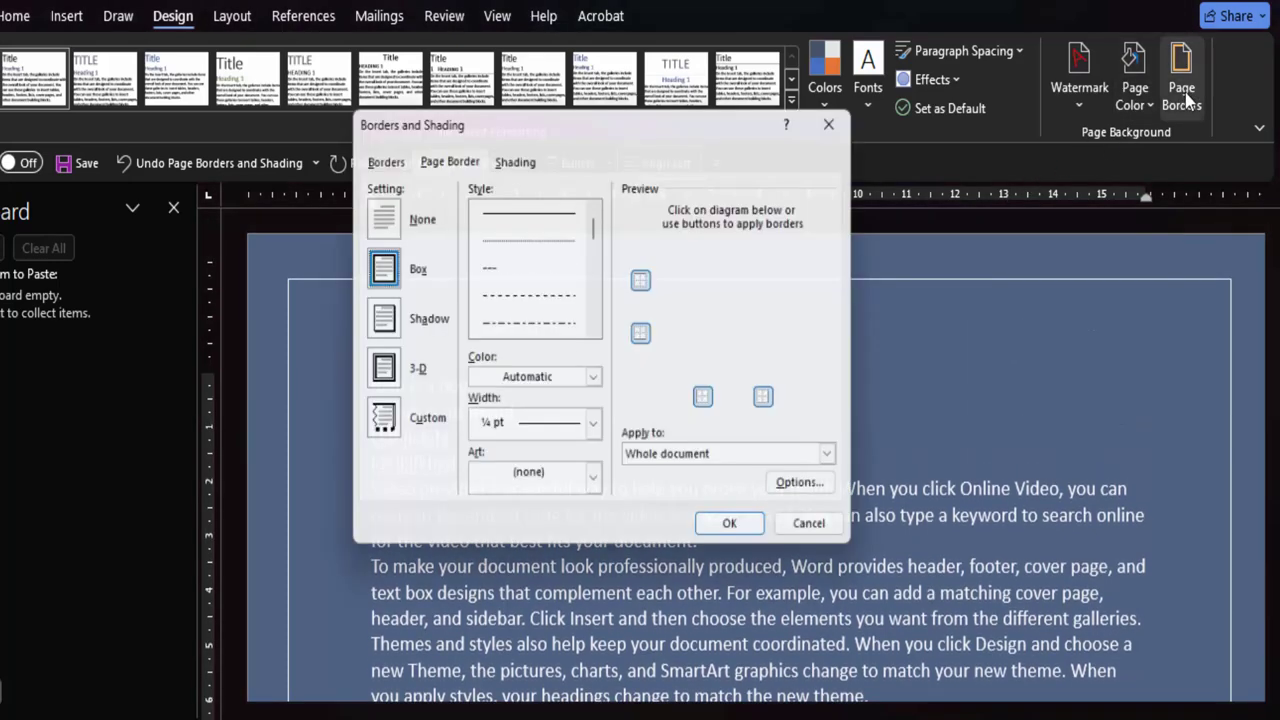
click(843, 116)
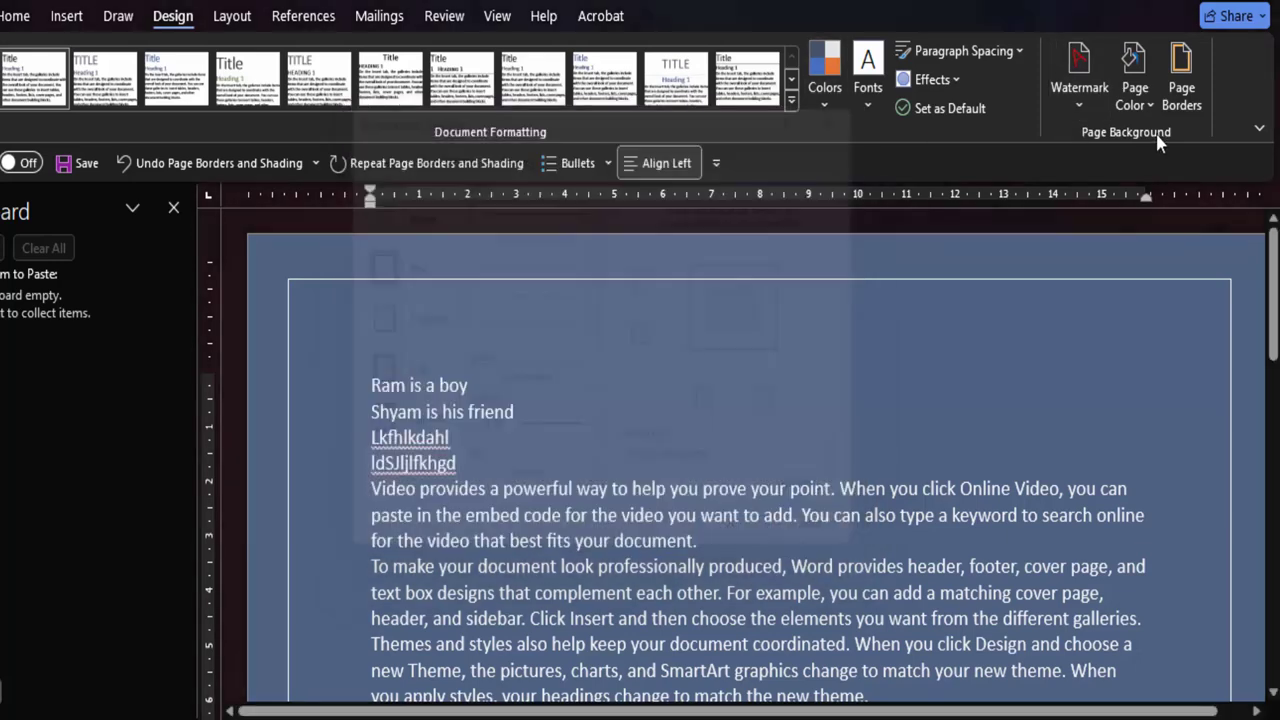
Hide the Quick Access Toolbar from the Ribbon Display Options menu
click(1258, 132)
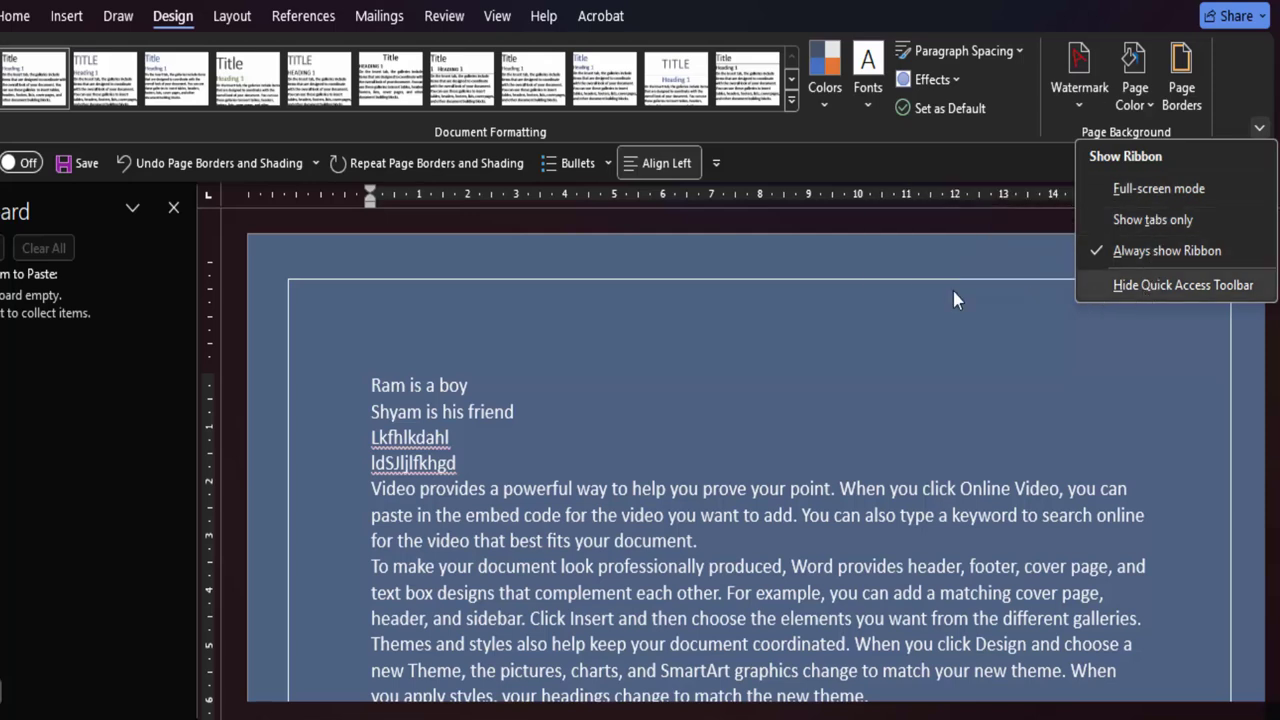
click(1125, 287)
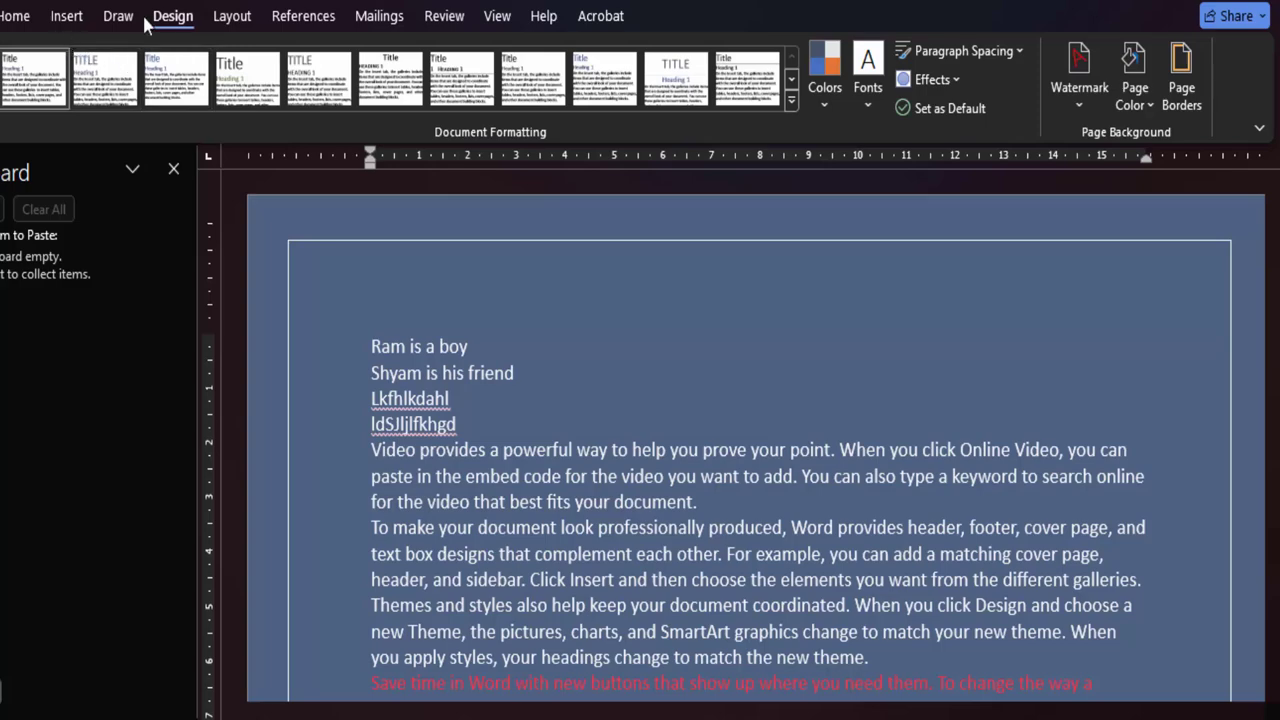
Look up Thesaurus synonyms for 'friend' in 'Shyam is his friend' and browse the list
click(445, 16)
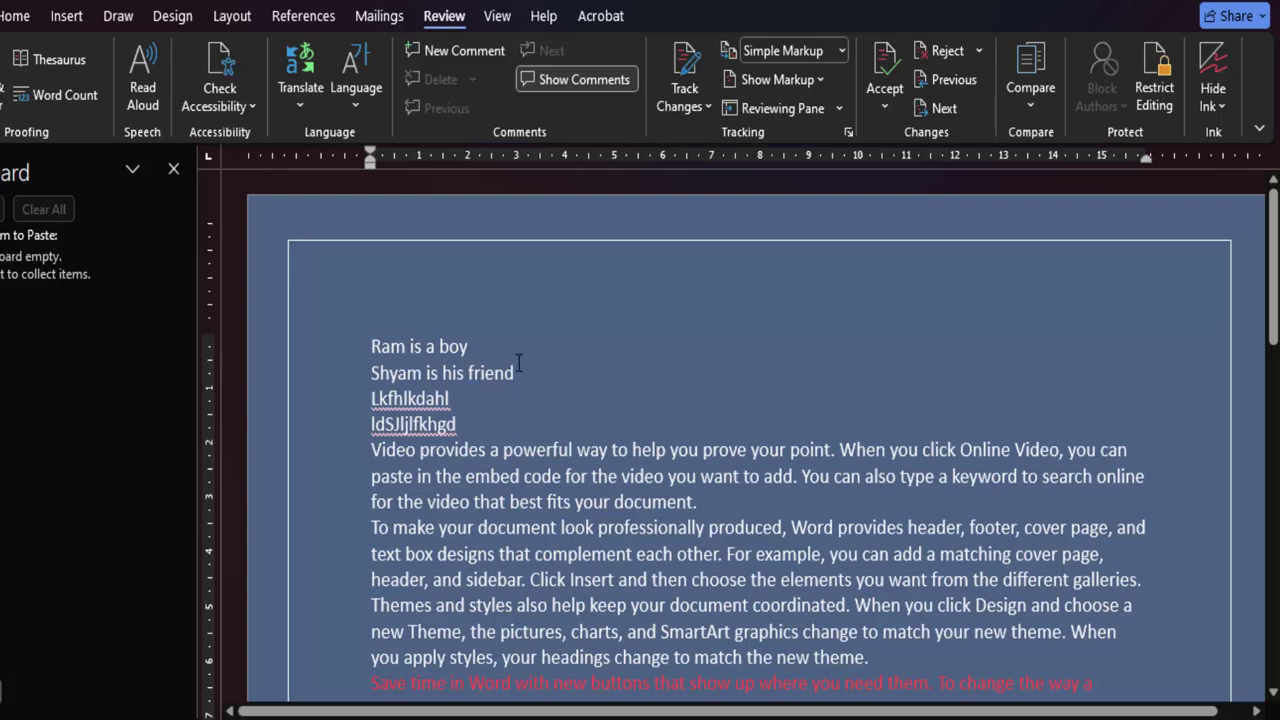
drag(516, 372, 466, 372)
key(shift+F7)
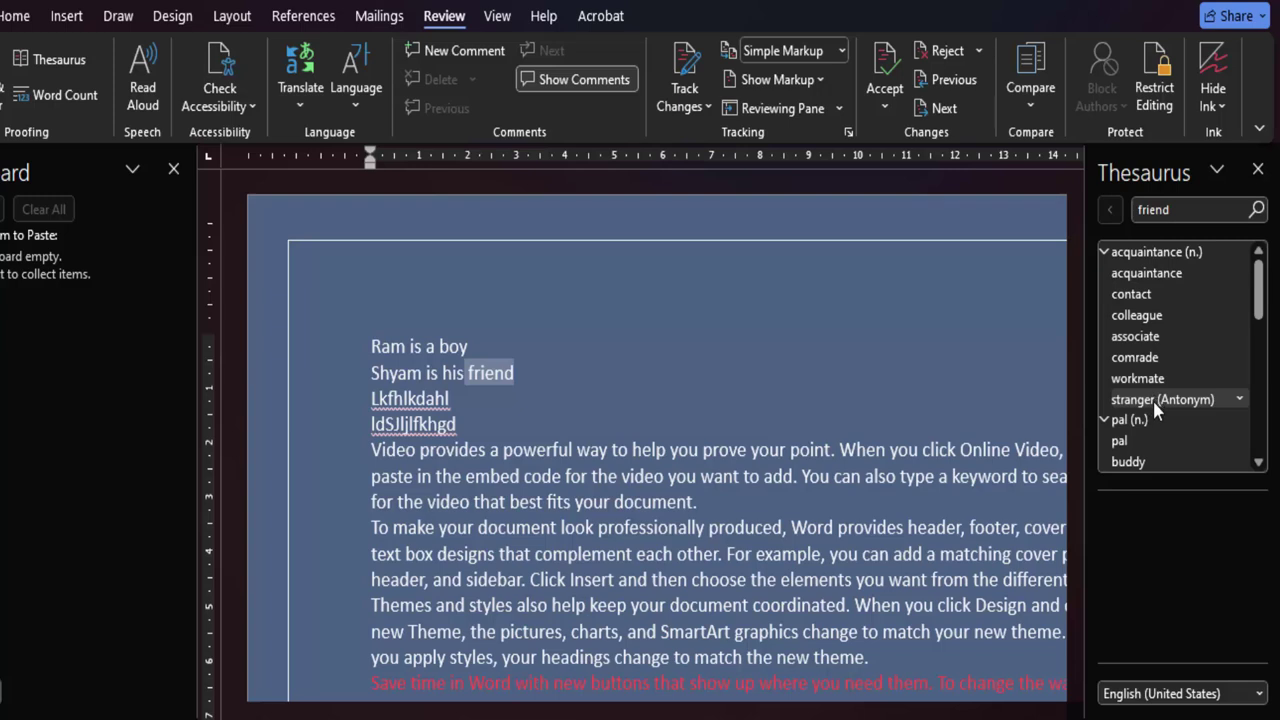
scroll(1153, 402, down, 1)
scroll(1140, 440, down, 1)
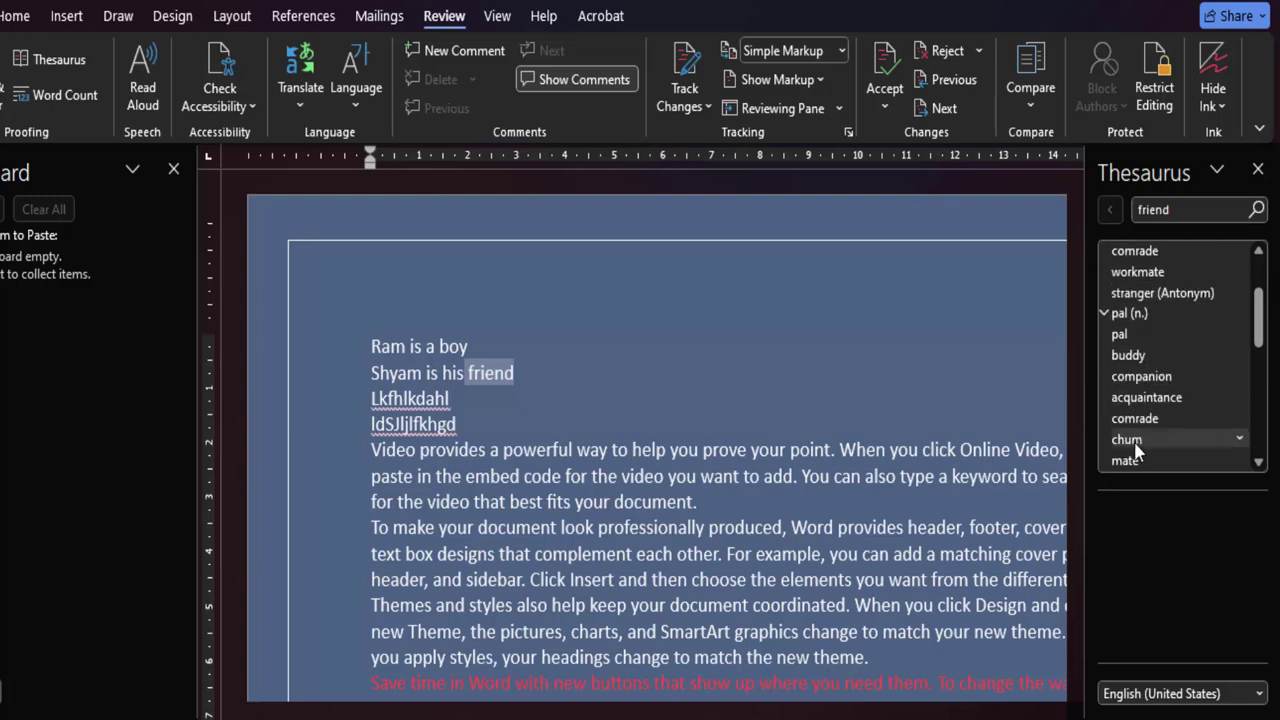
scroll(1137, 450, down, 1)
scroll(1138, 420, down, 1)
scroll(1138, 400, down, 1)
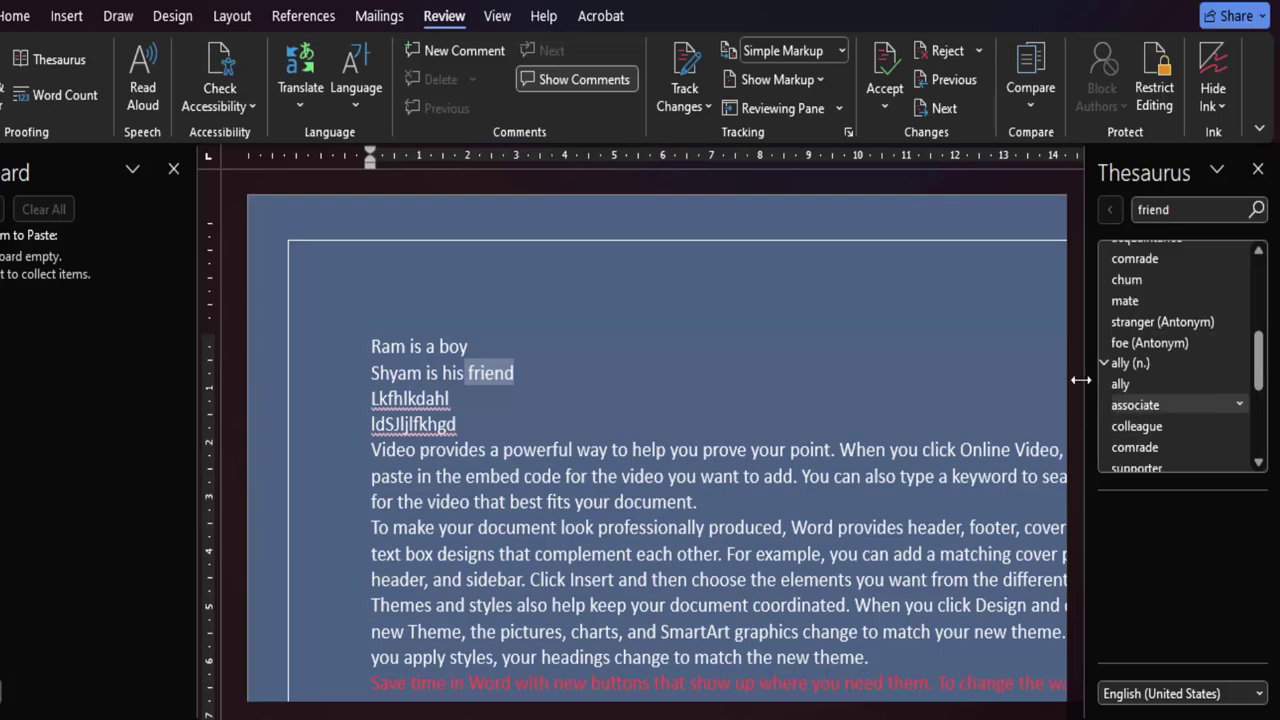
click(684, 408)
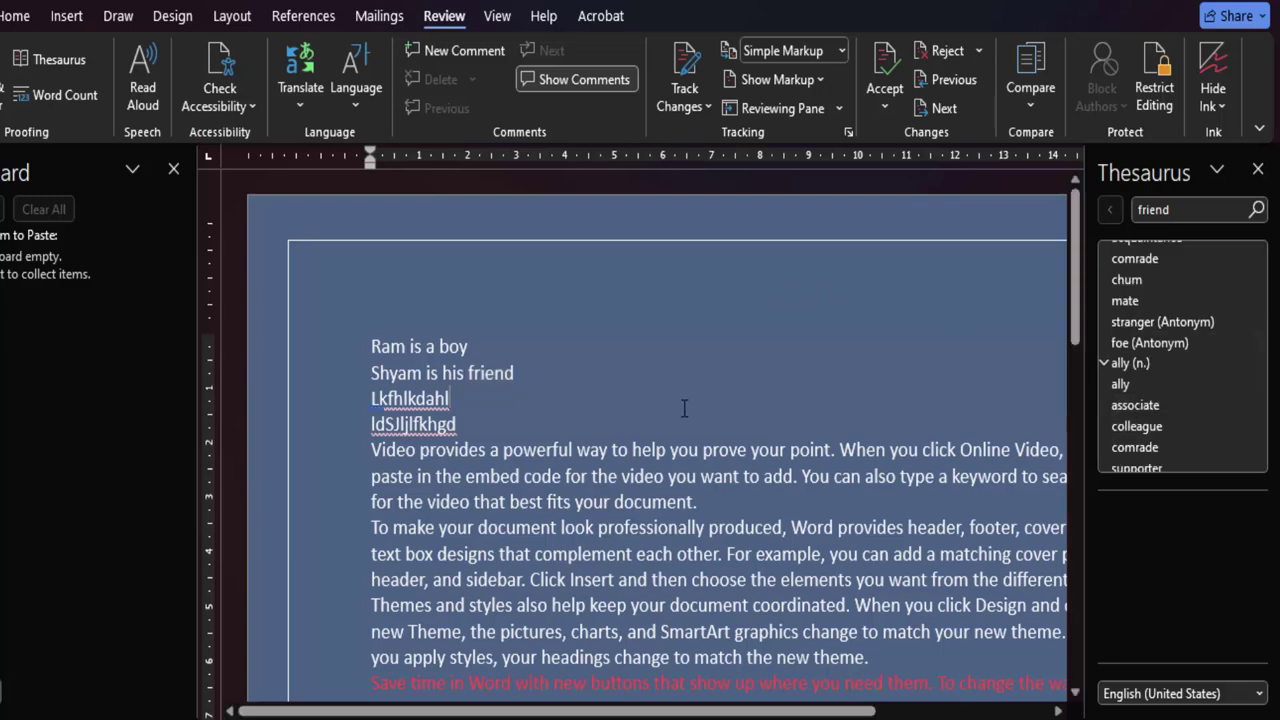
click(312, 100)
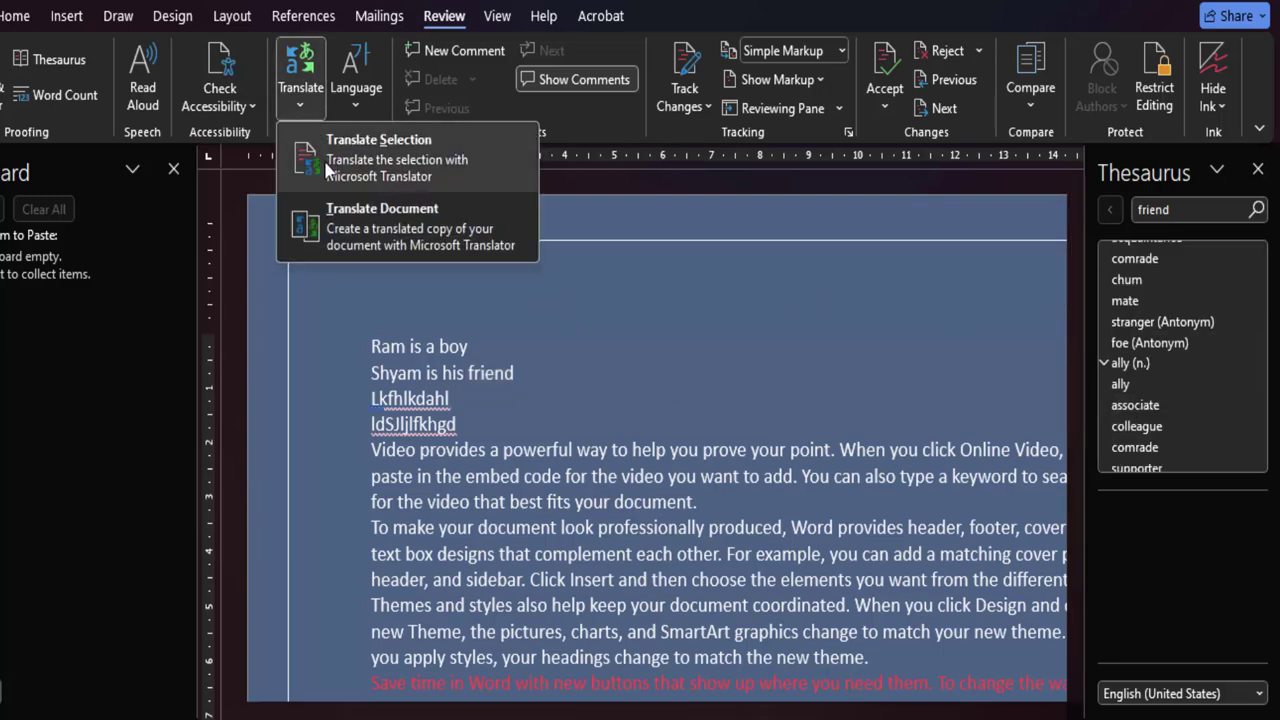
click(685, 298)
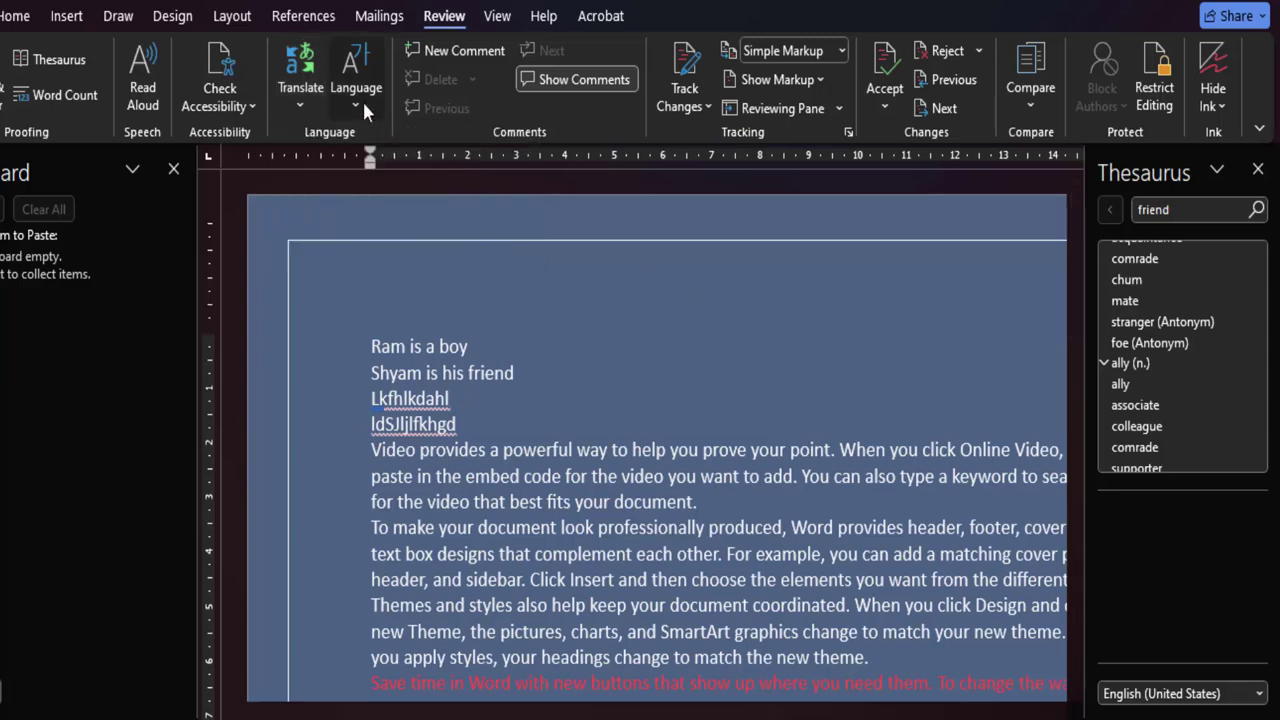
click(362, 99)
click(668, 331)
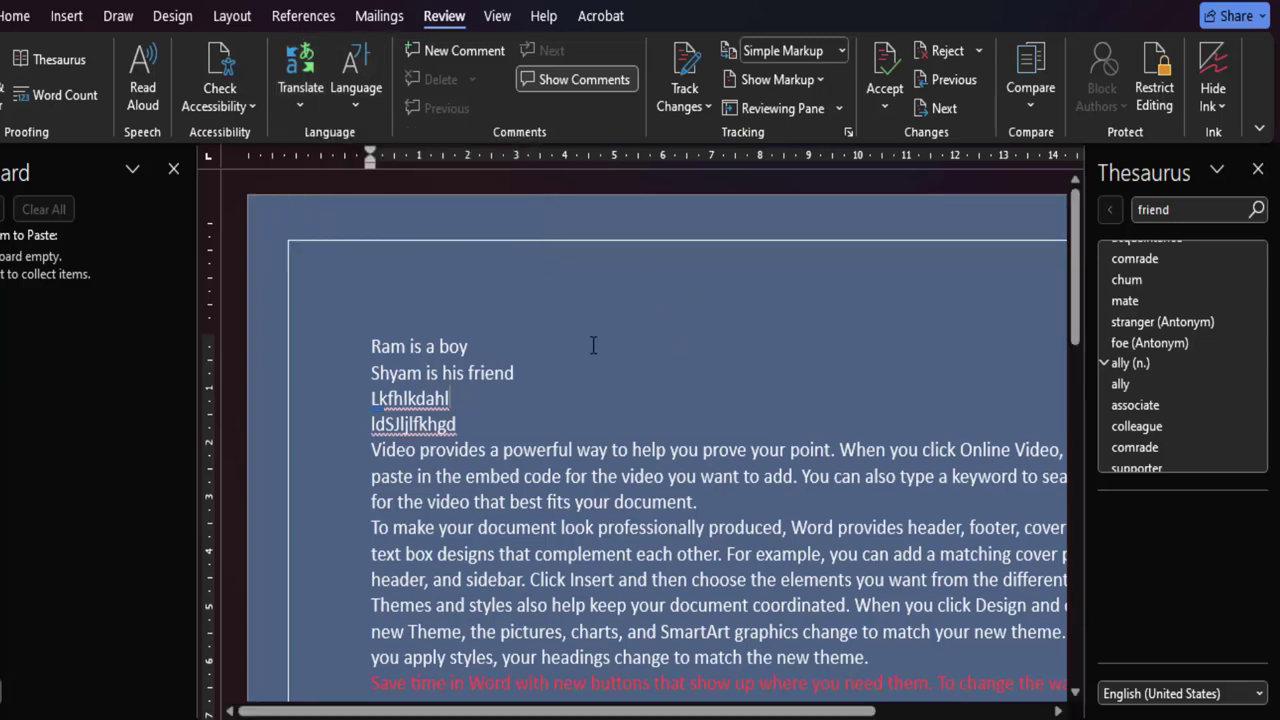
click(361, 98)
click(548, 305)
Add a comment reading 'G' on the word 'provides'
drag(486, 449, 419, 449)
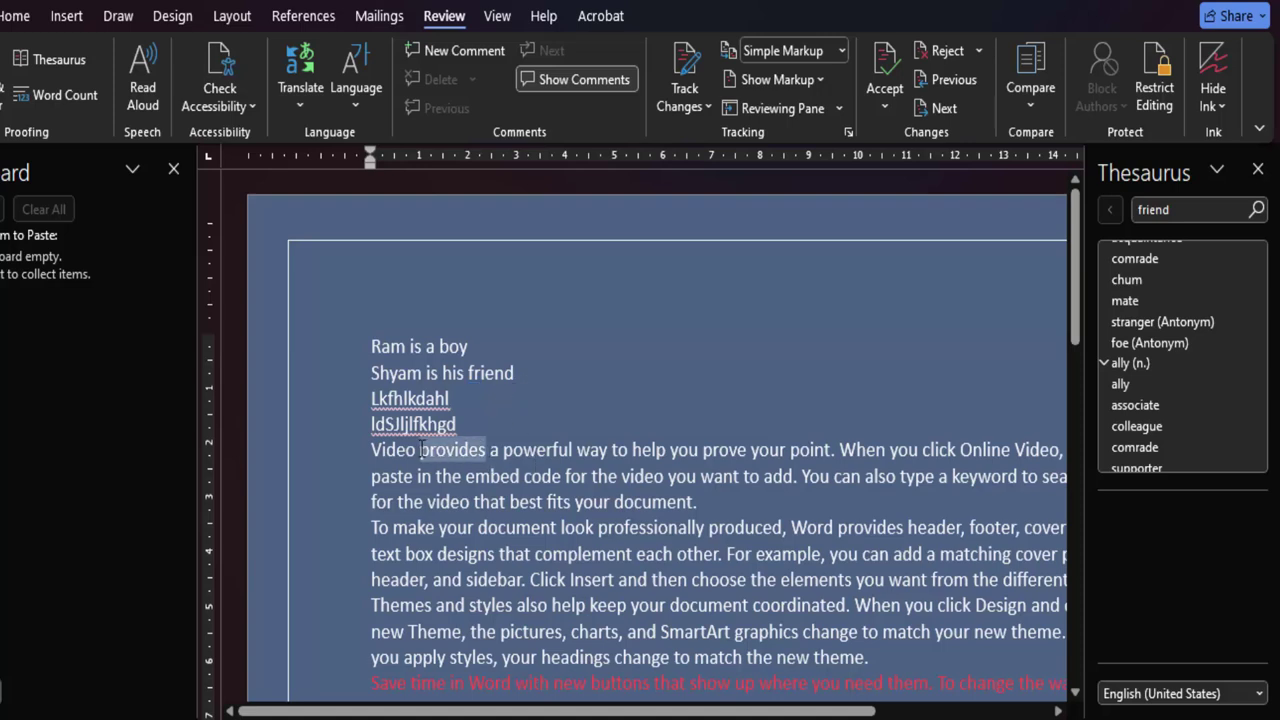
click(450, 60)
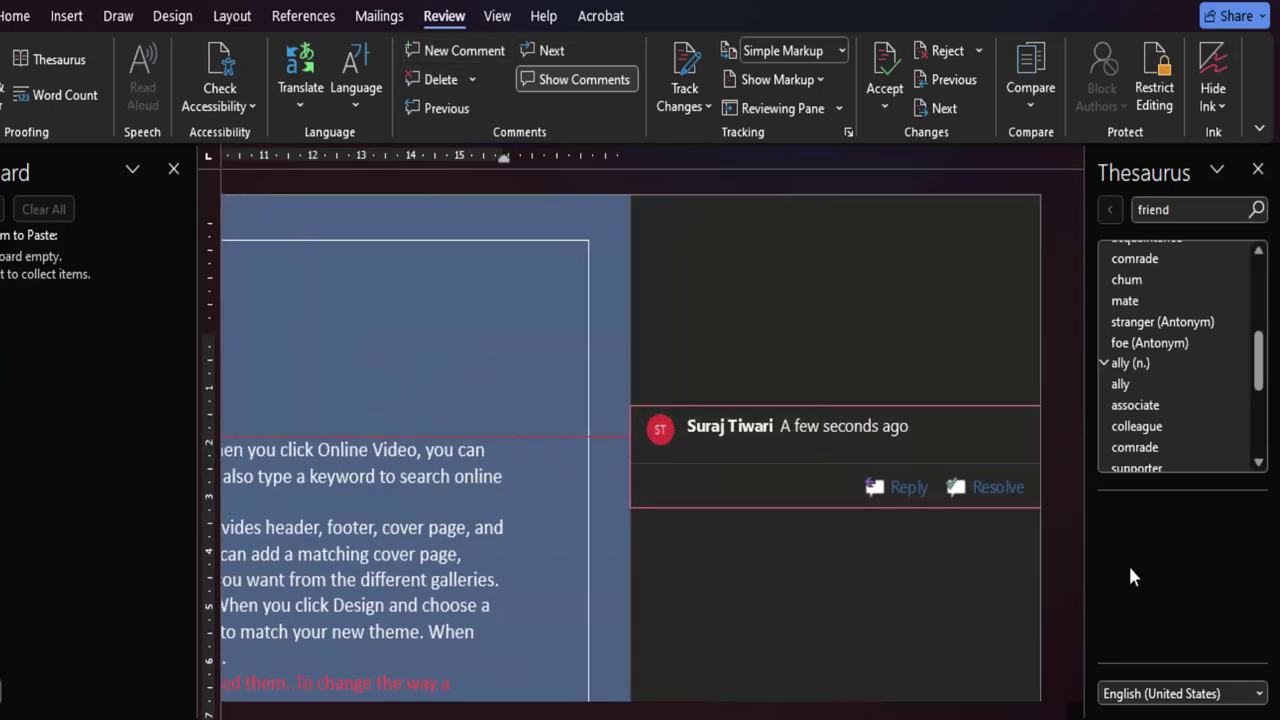
text(Give)
click(574, 351)
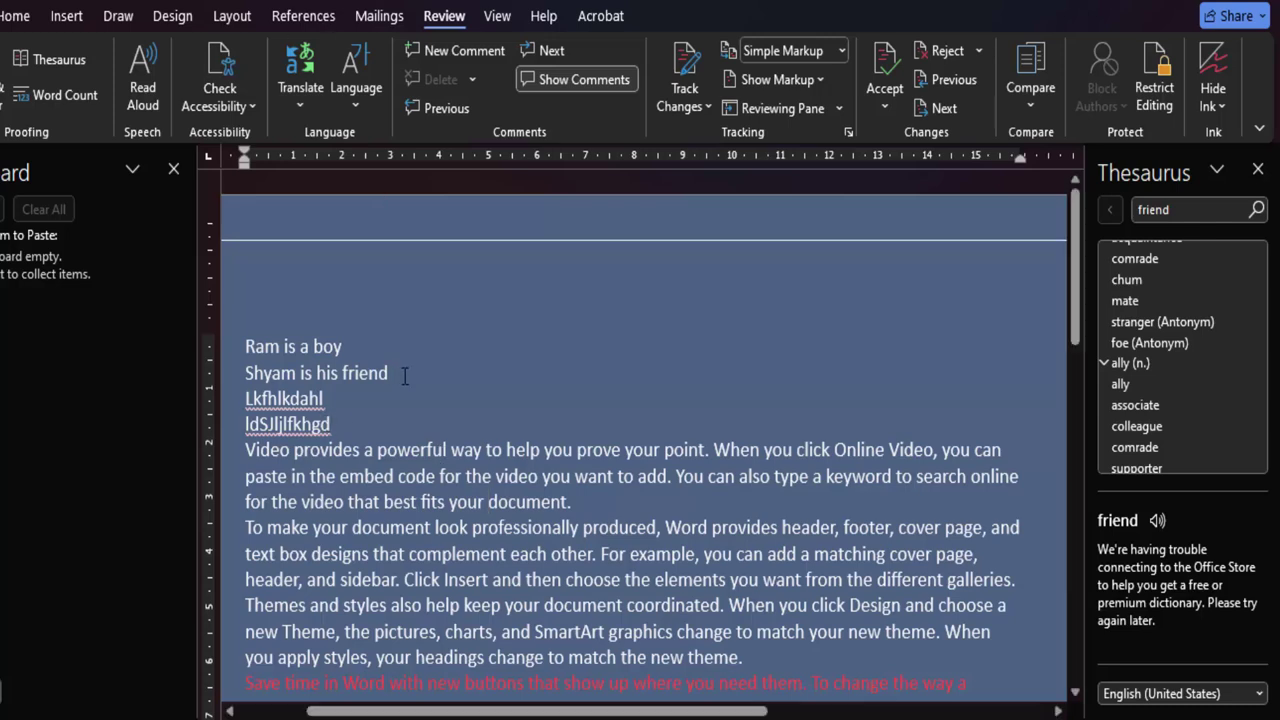
drag(402, 373, 245, 373)
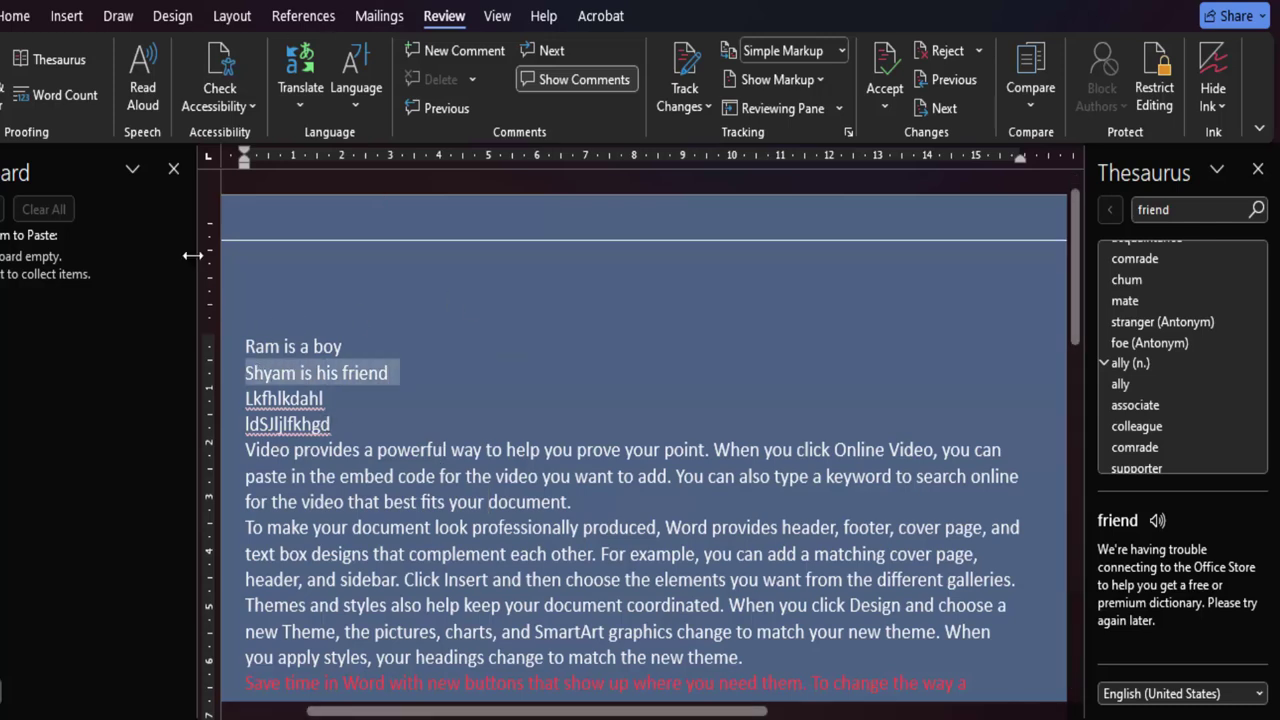
click(65, 96)
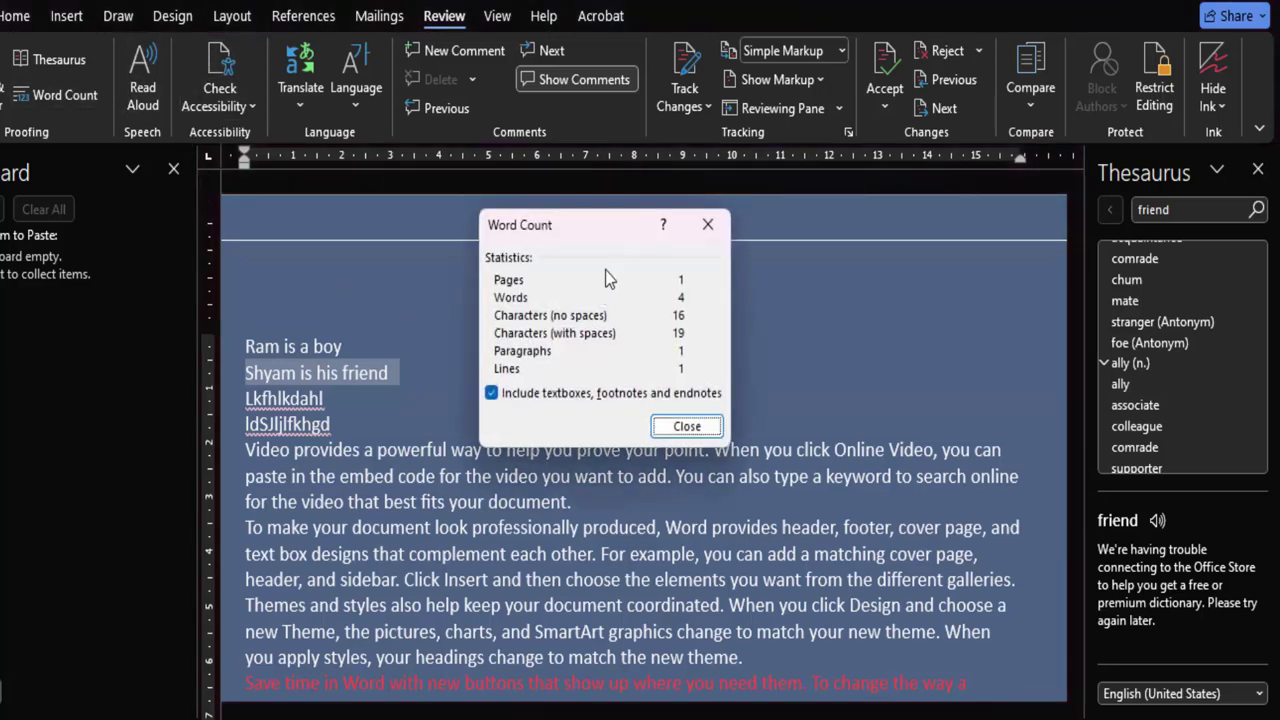
drag(655, 227, 718, 172)
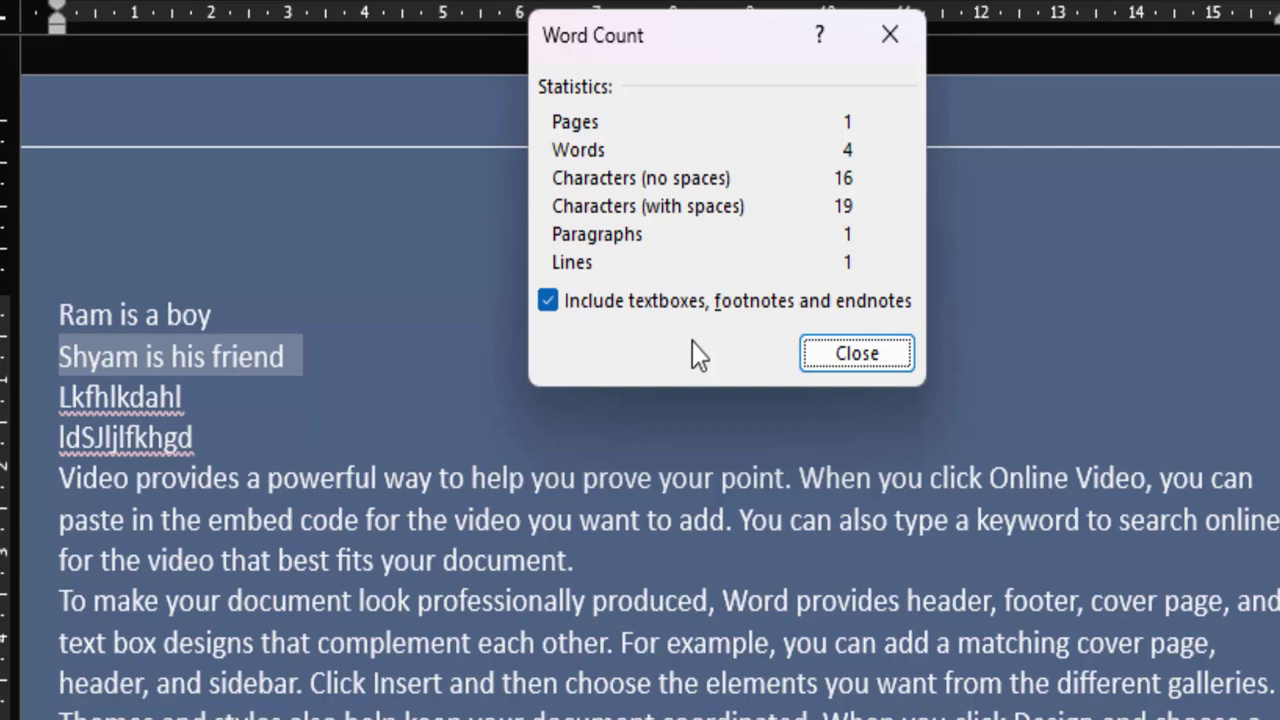
click(210, 450)
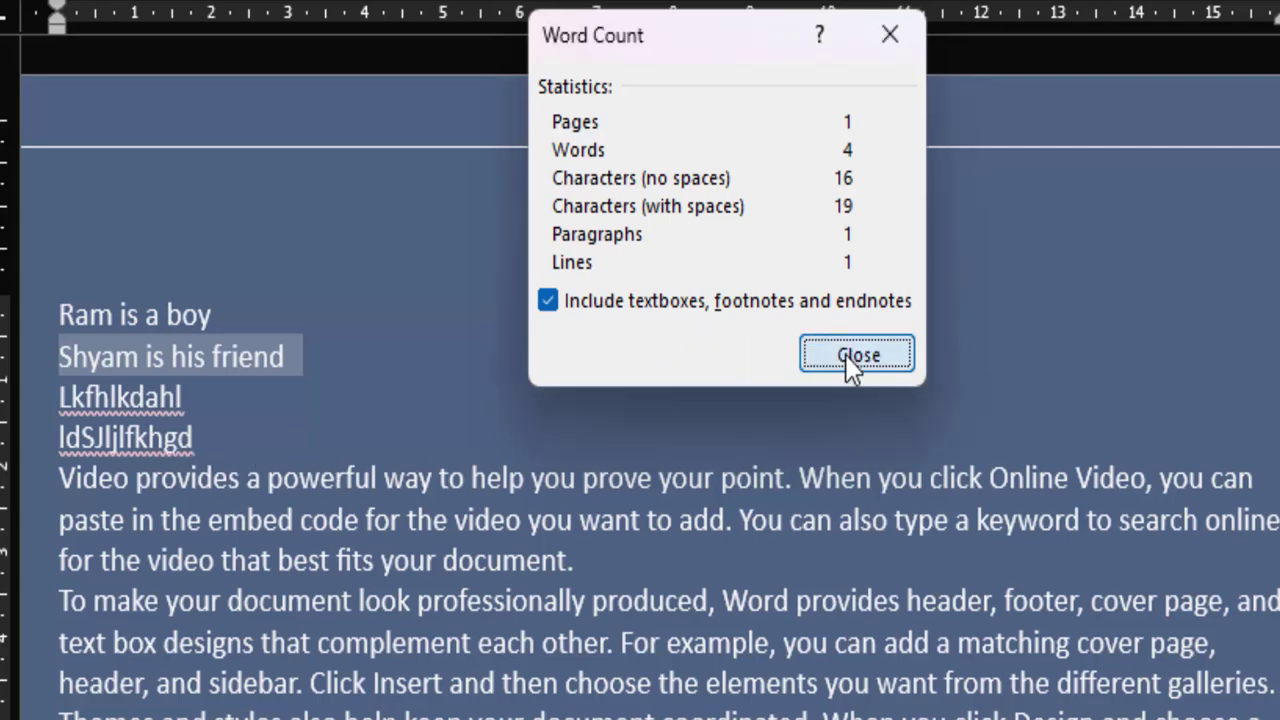
key(Return)
click(193, 437)
key(ctrl+shift+Up)
key(ctrl+shift+Up)
key(ctrl+shift+Up)
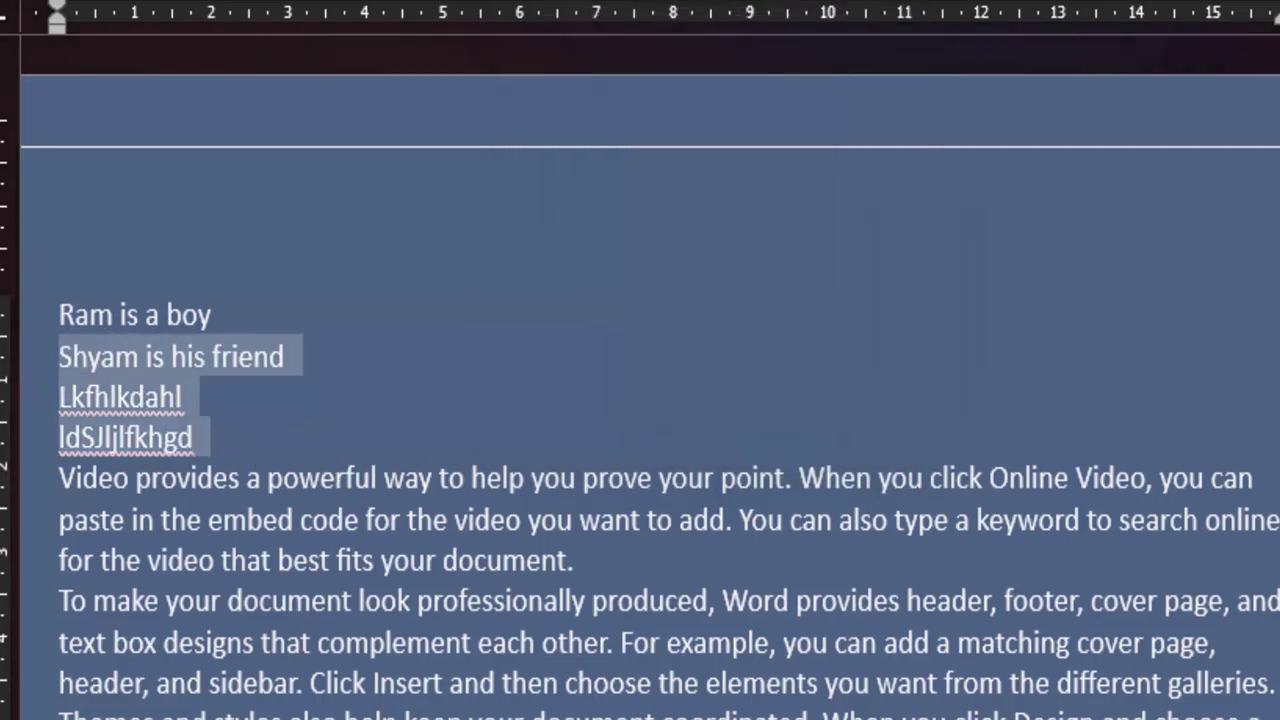
key(ctrl+shift+Up)
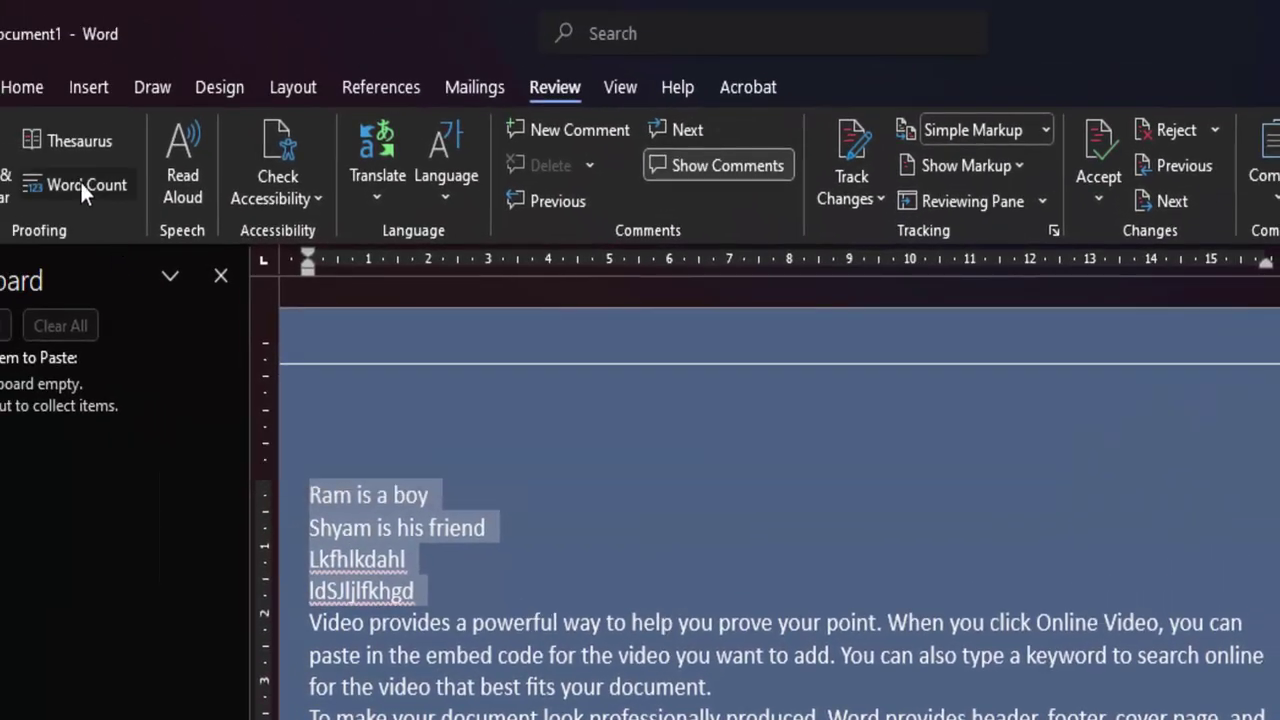
click(82, 186)
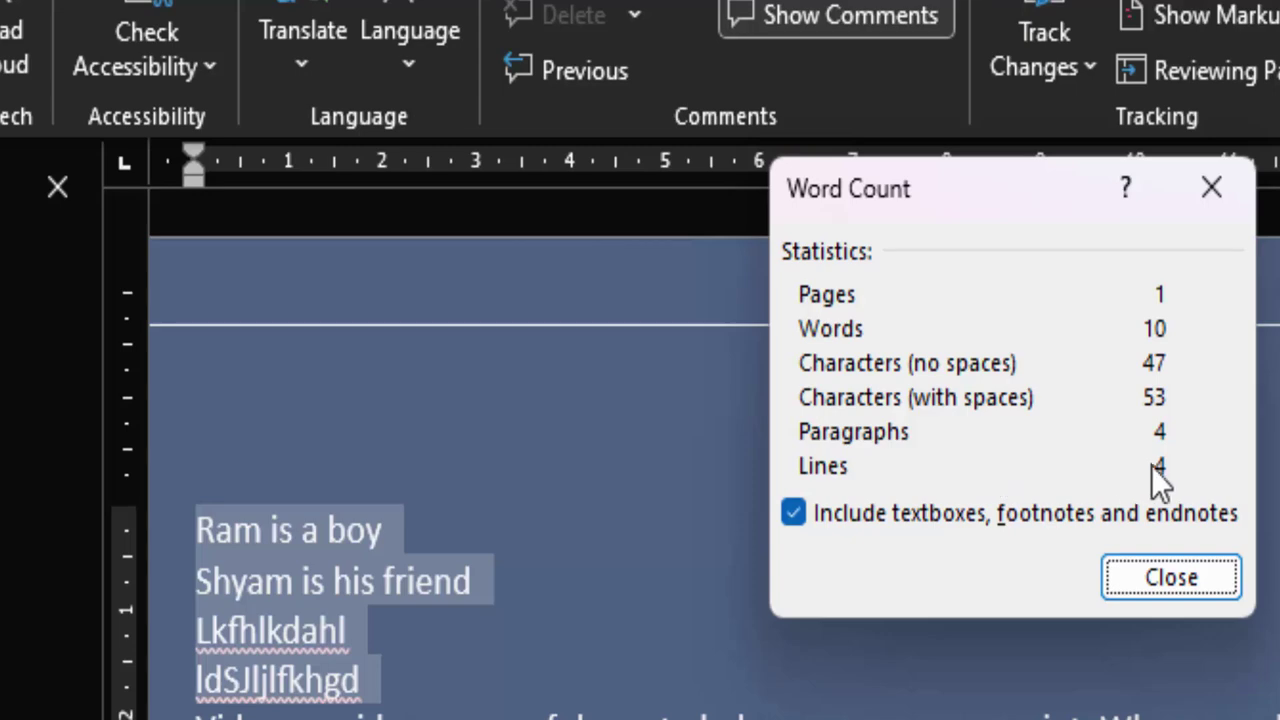
click(1172, 577)
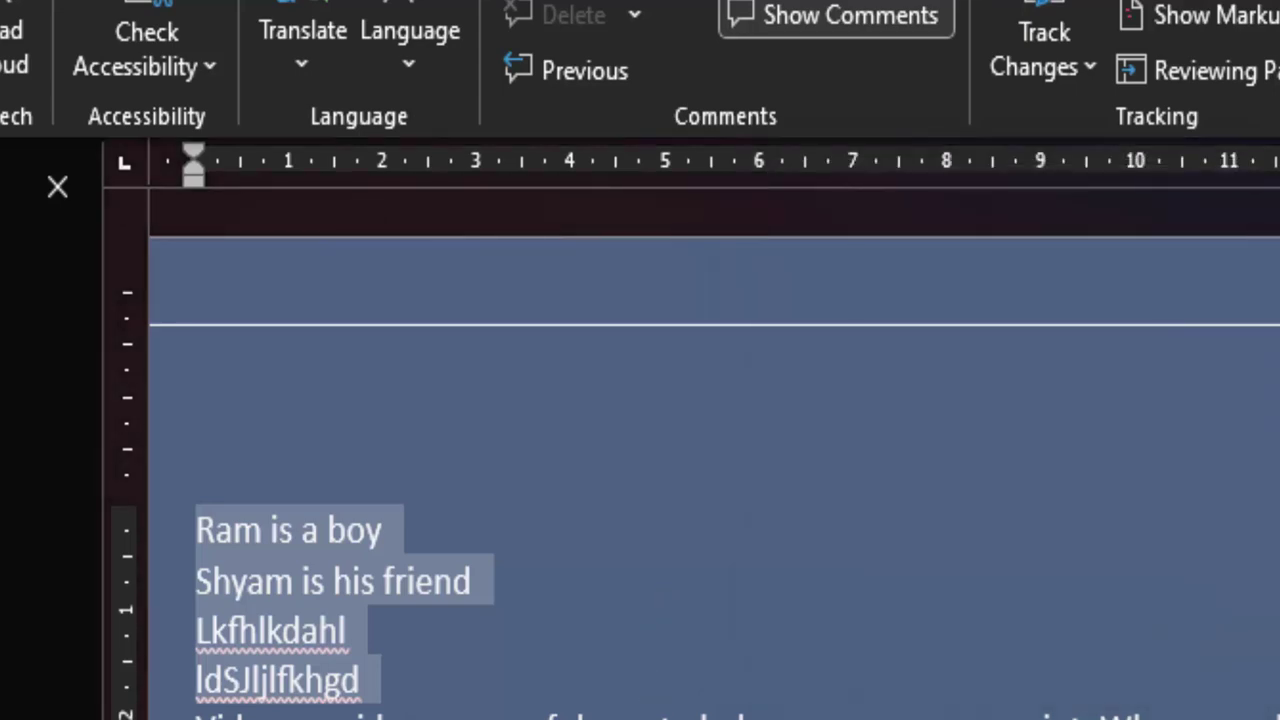
scroll(700, 450, down, 2)
scroll(700, 450, down, 2)
scroll(700, 450, up, 4)
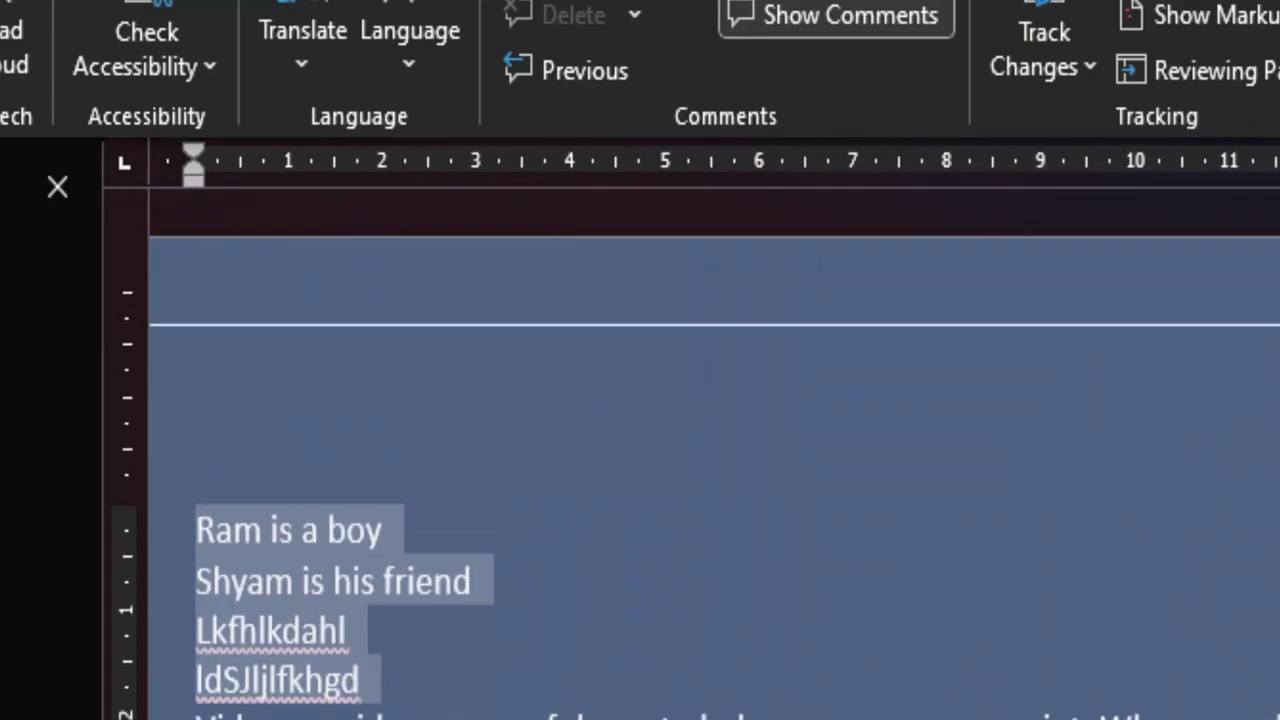